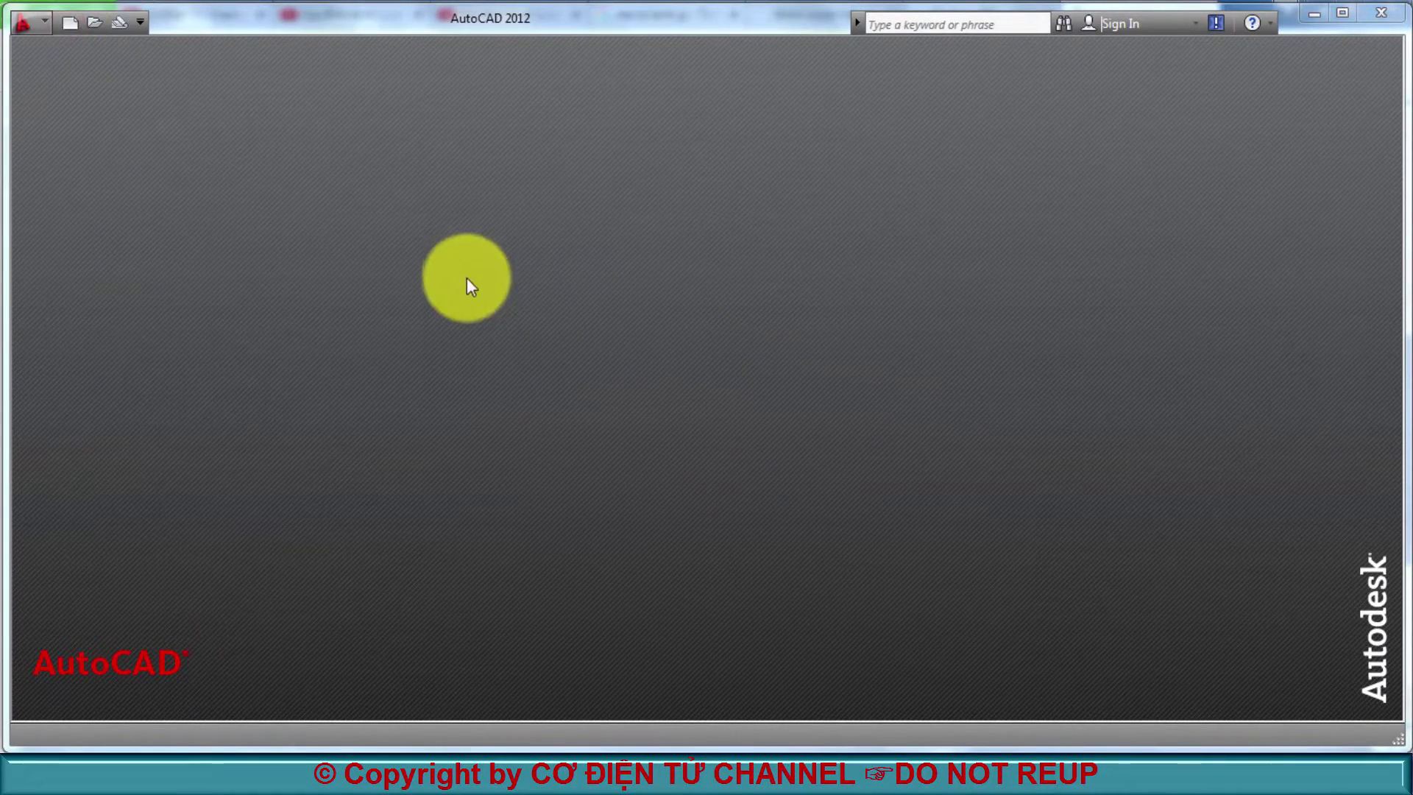
Create a new drawing from the acadiso.dwt template in the 3D Modeling workspace
click(71, 24)
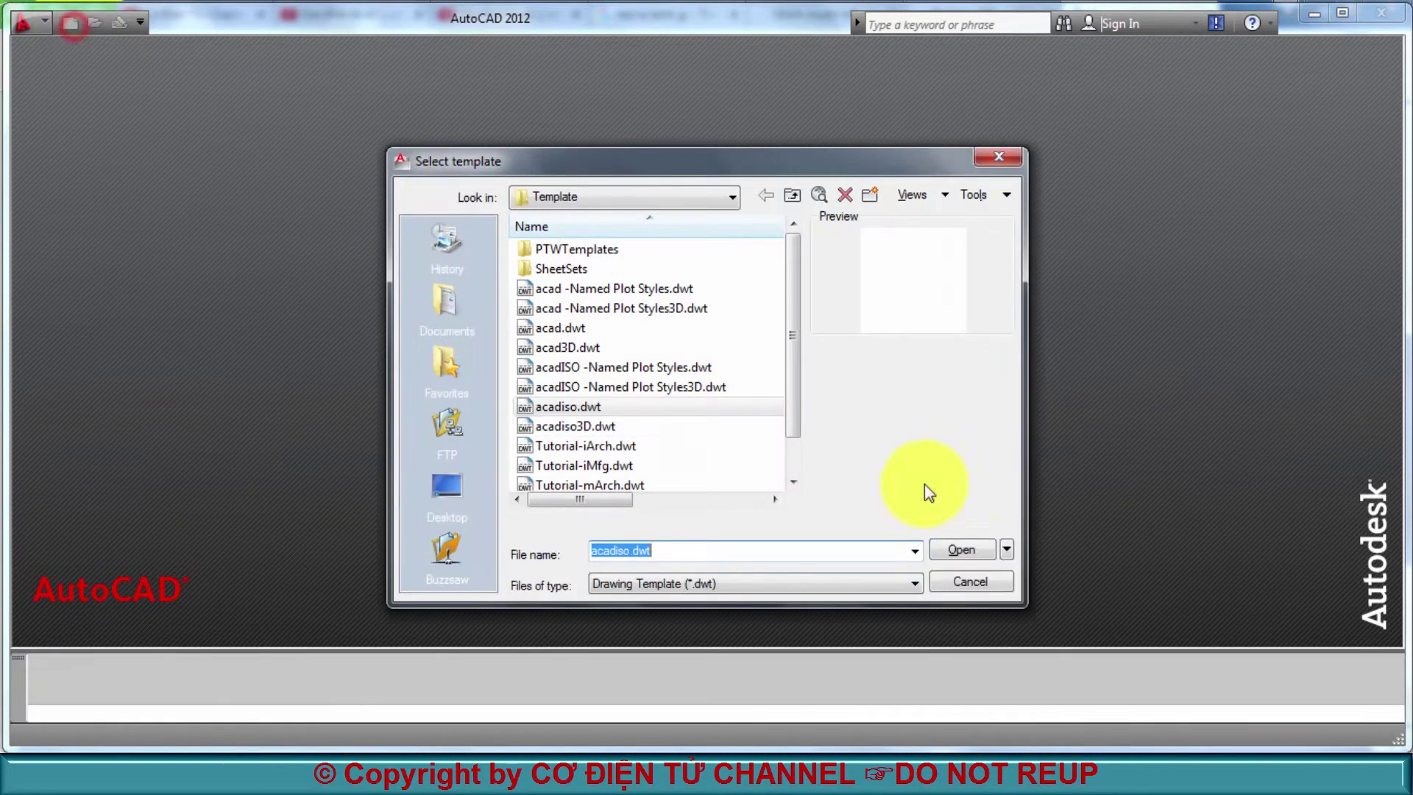
click(978, 549)
click(372, 22)
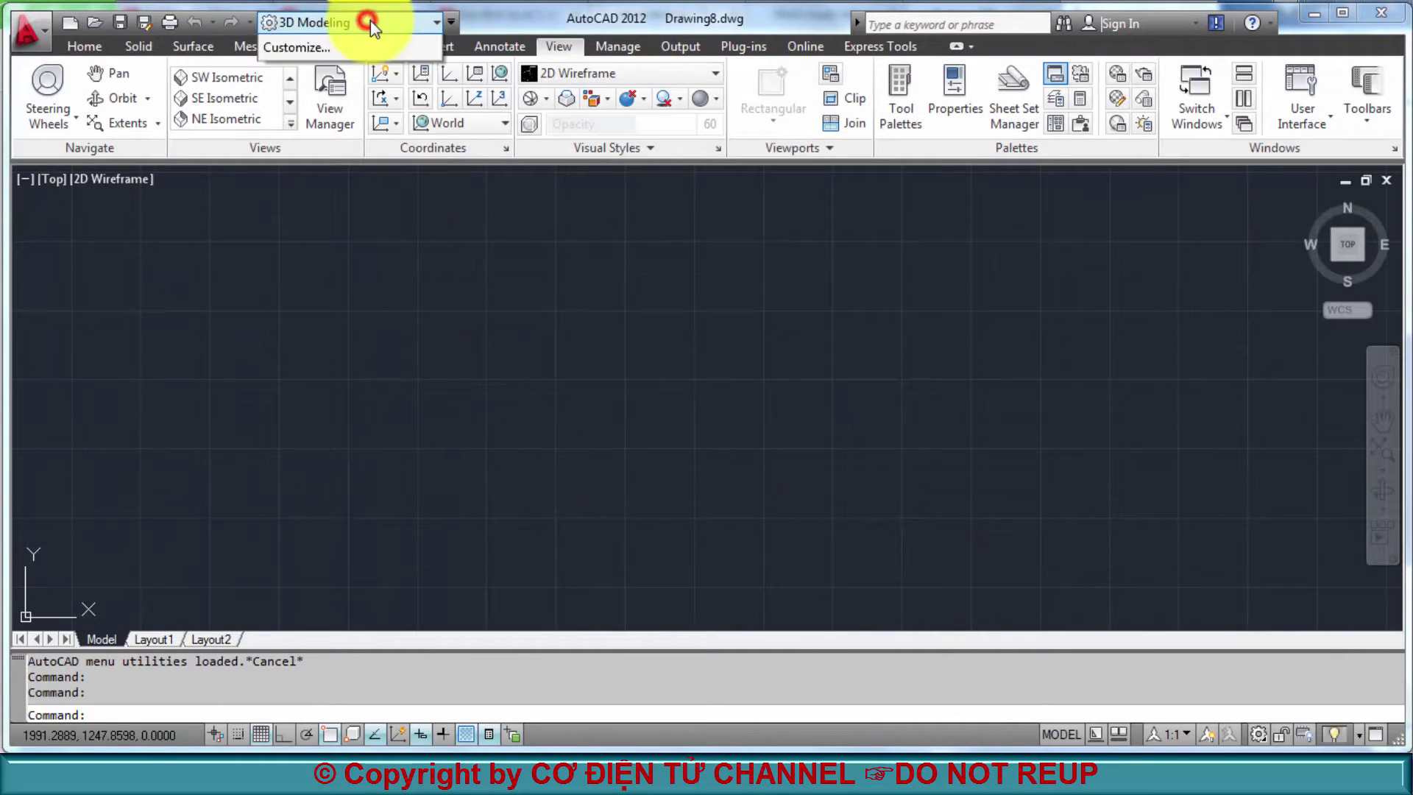
click(348, 90)
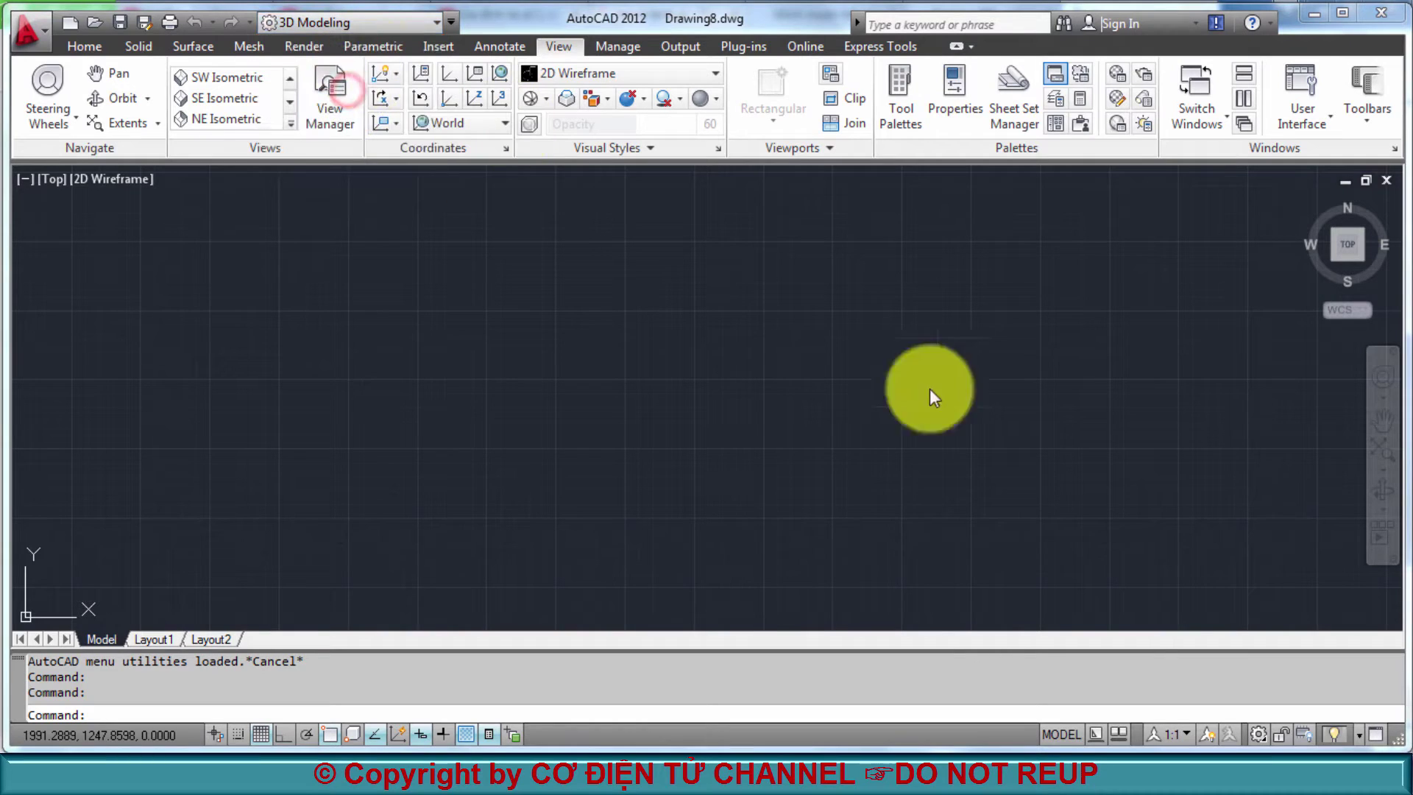
click(1251, 736)
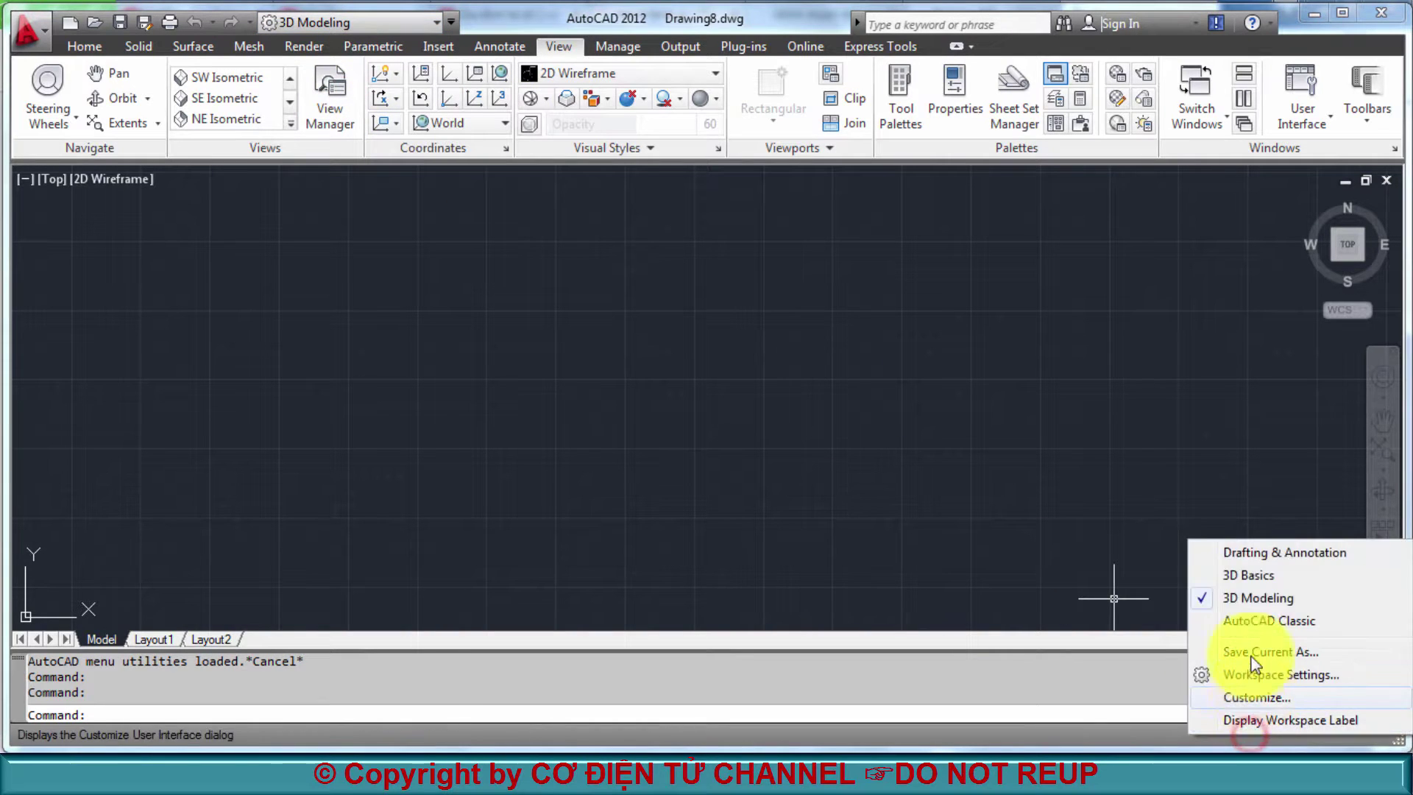
click(705, 498)
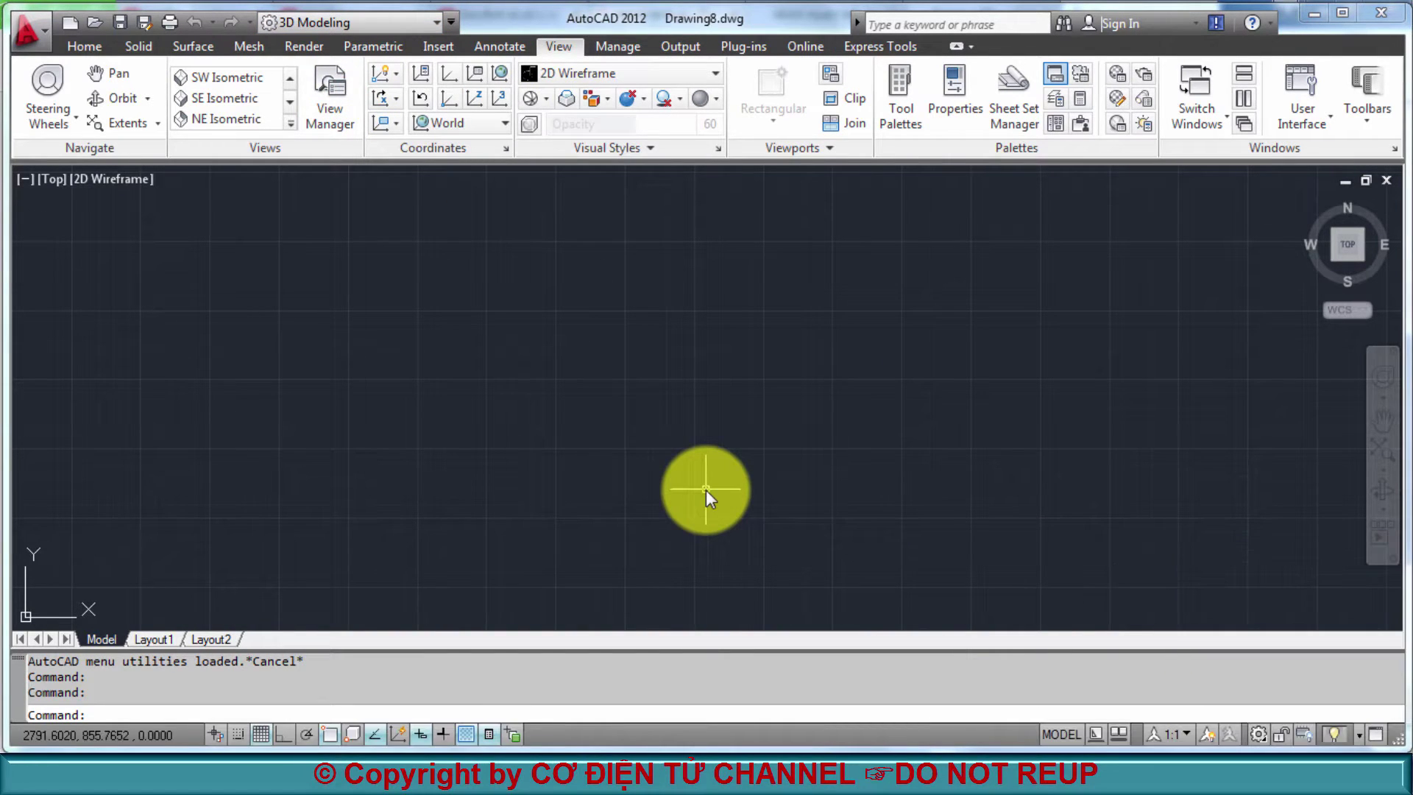
text(c)
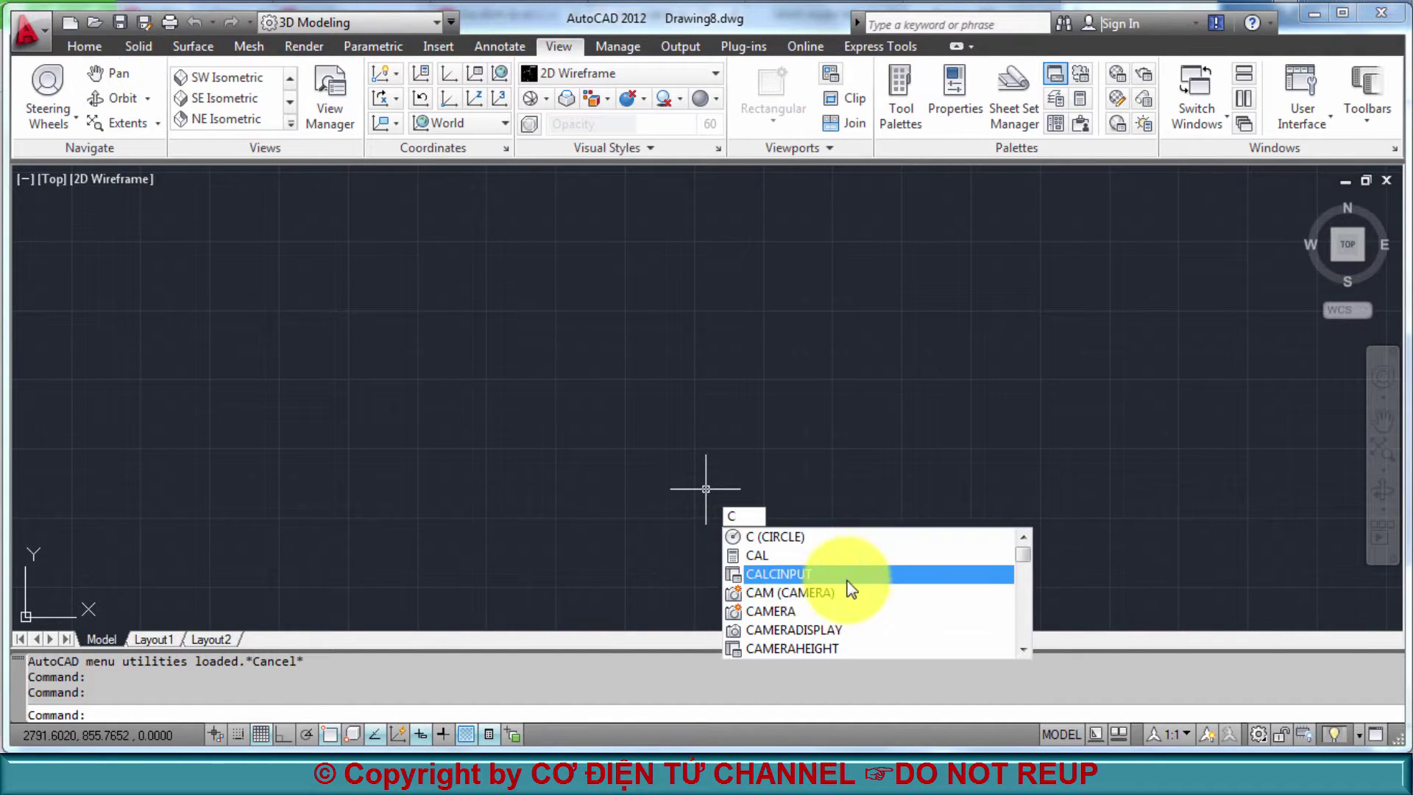
Draw a circle centred at 0,0 with a diameter of 300
click(794, 541)
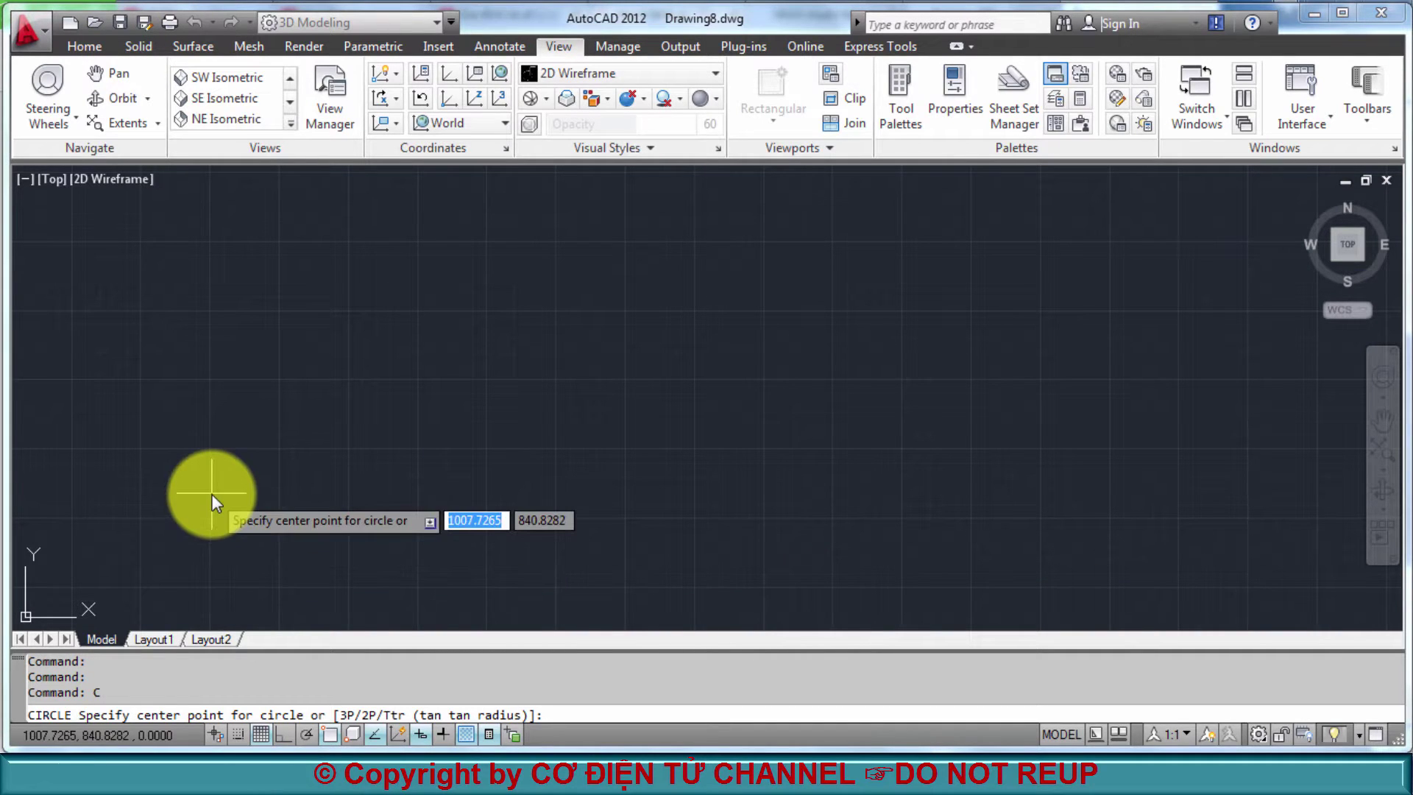
text(0,0)
key(Return)
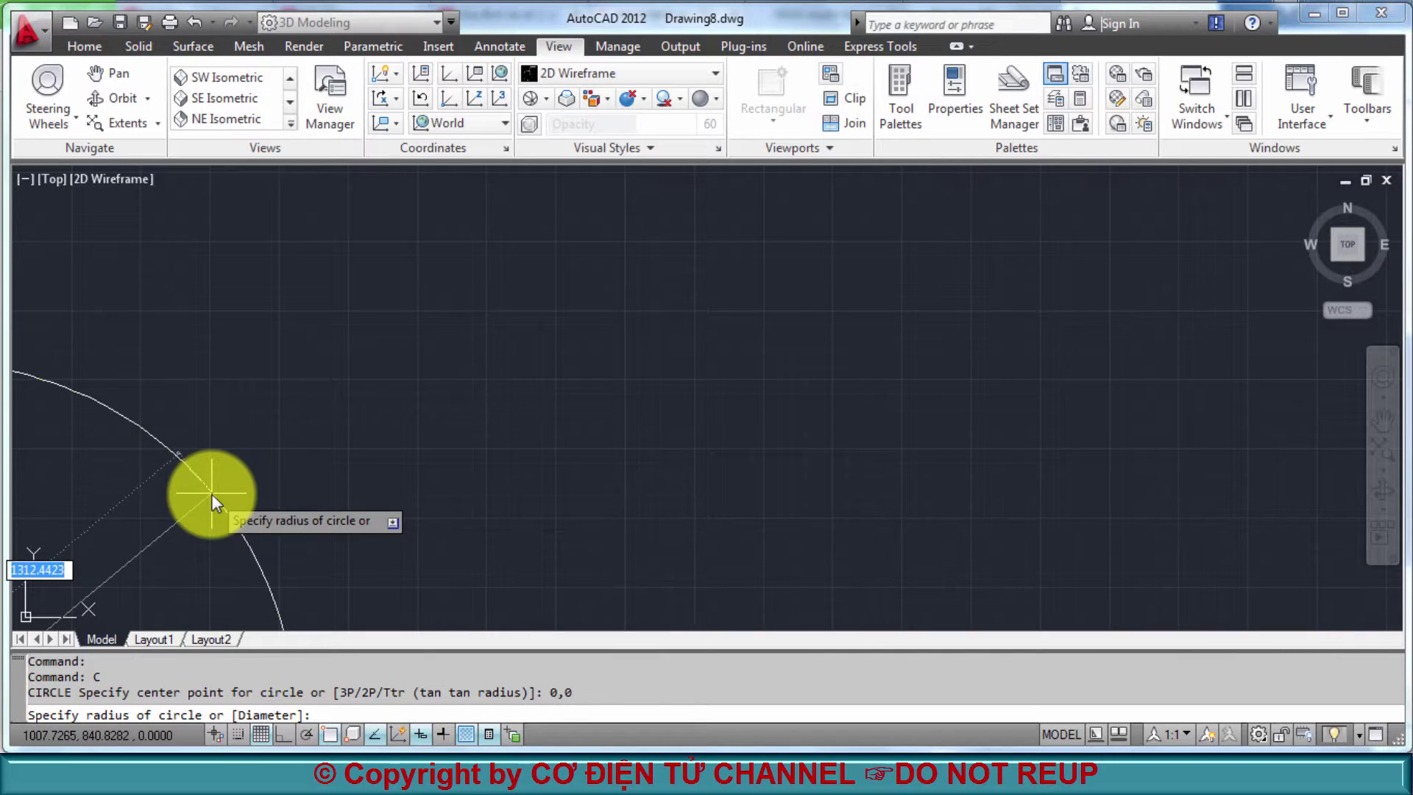
scroll(225, 493, down, 2)
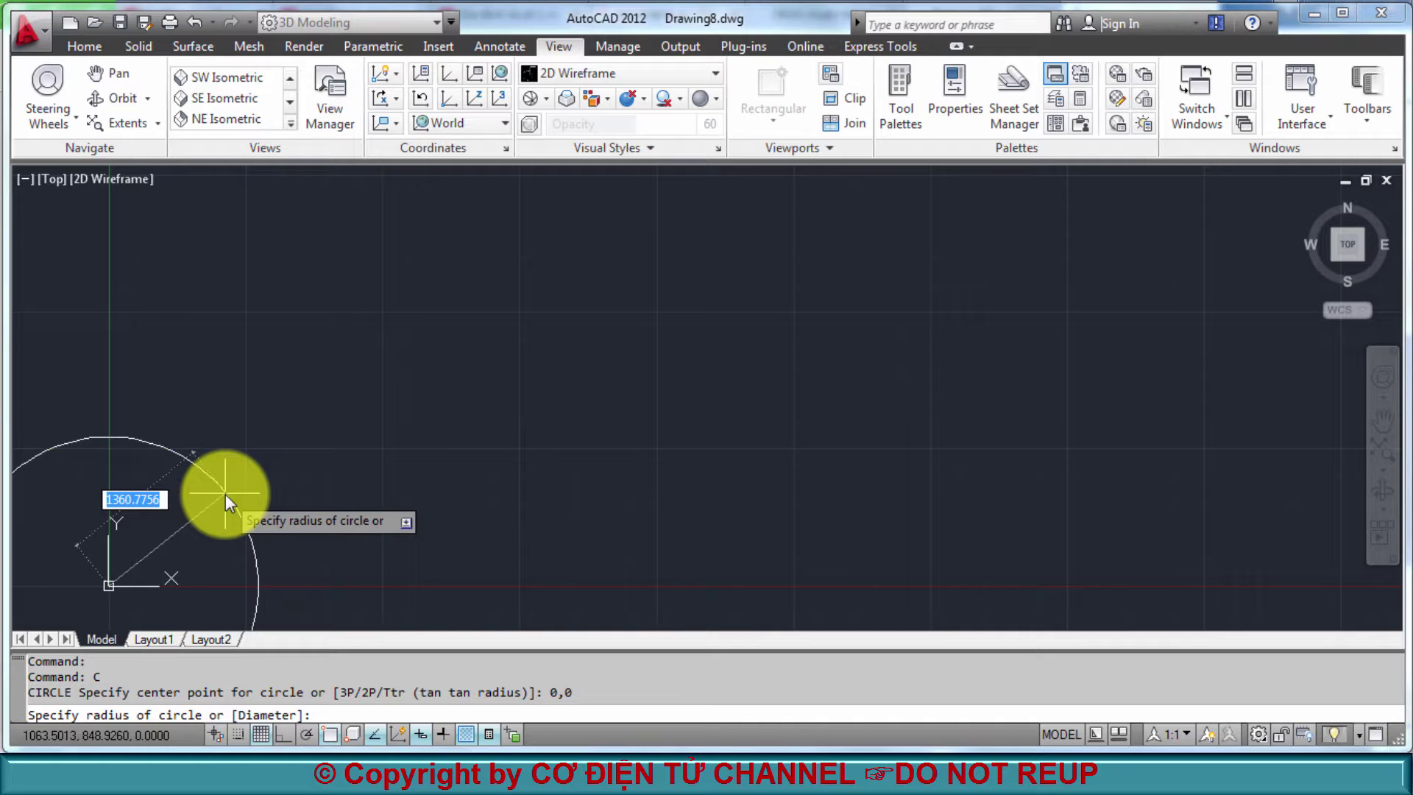
text(d)
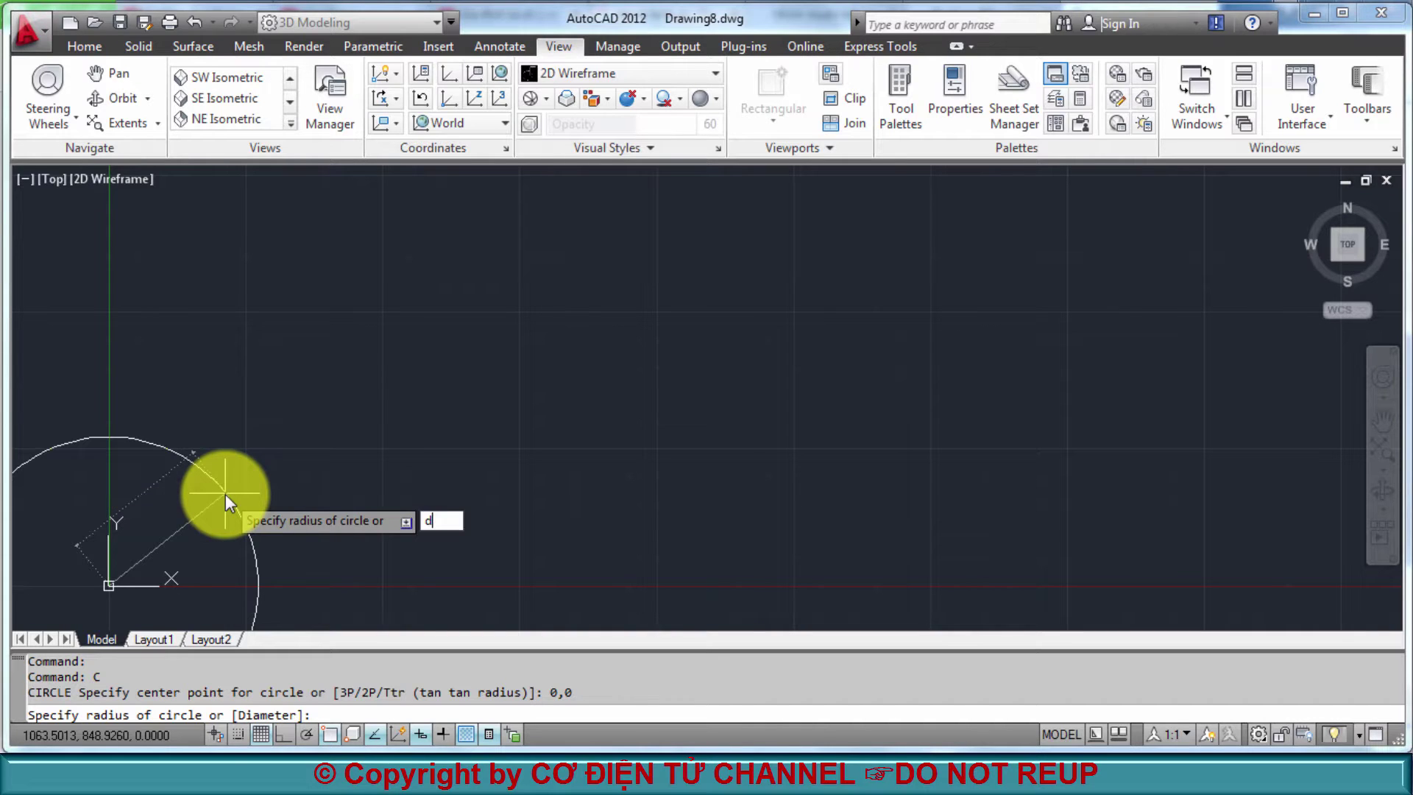
key(Return)
text(300)
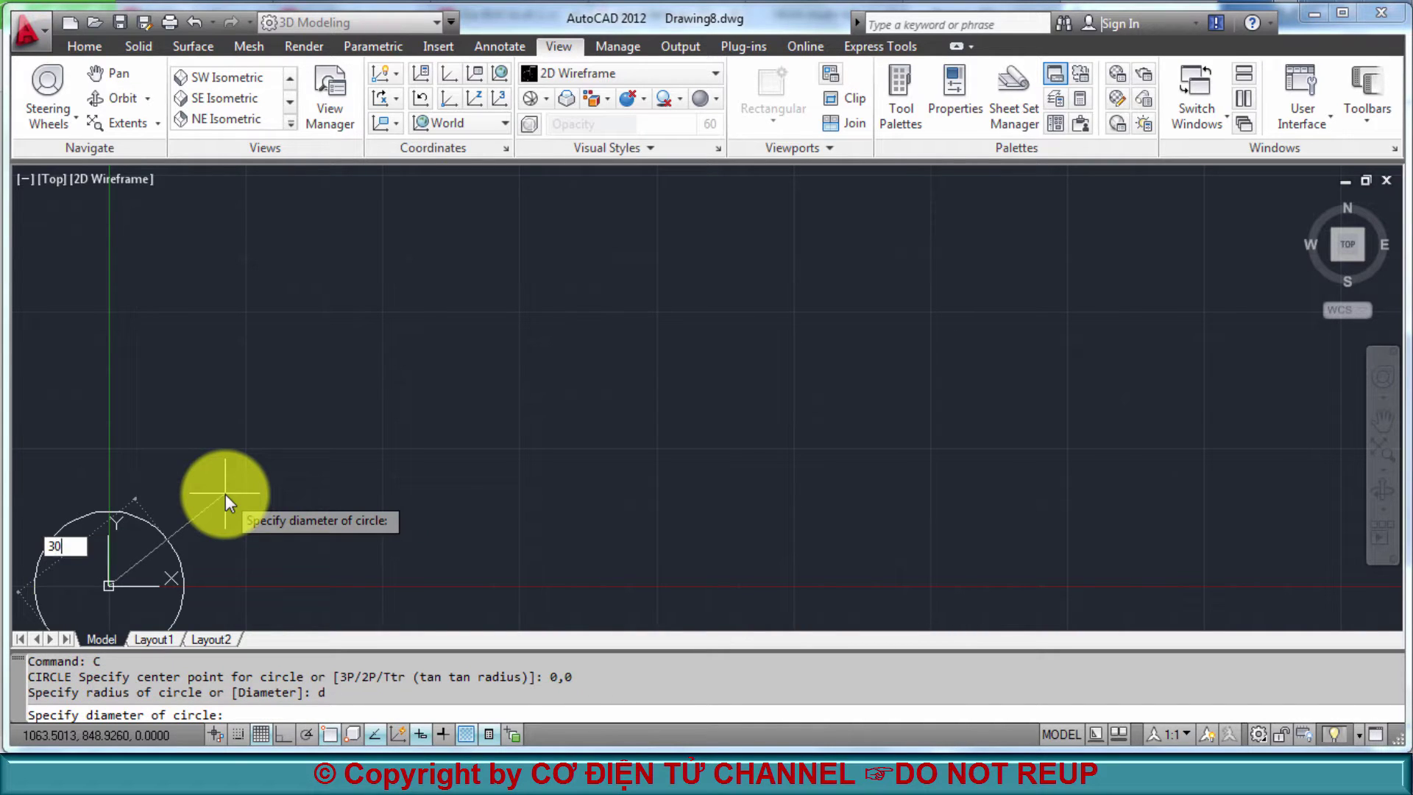
key(Return)
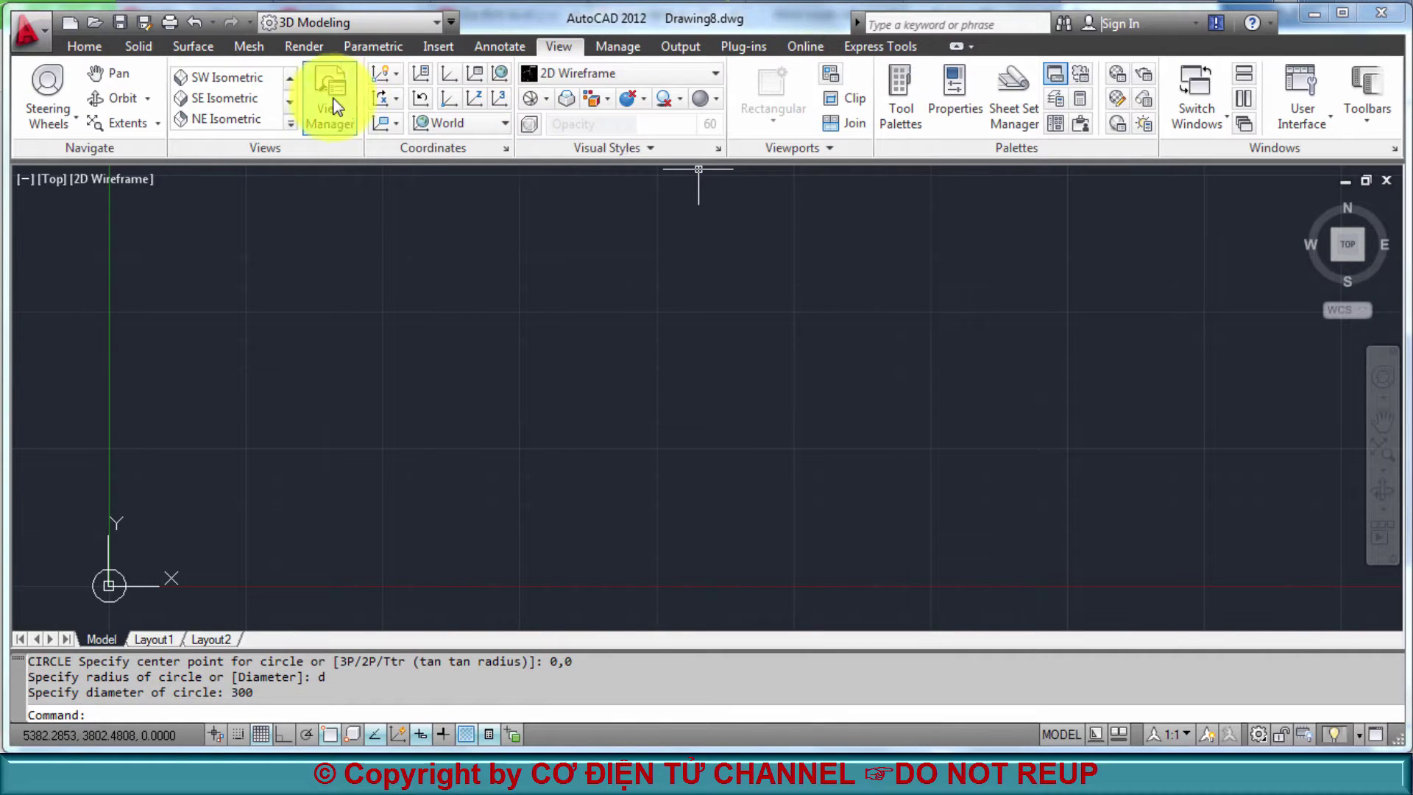
Switch to SW Isometric view and offset the circle 10 inward as a concentric inner circle
click(234, 78)
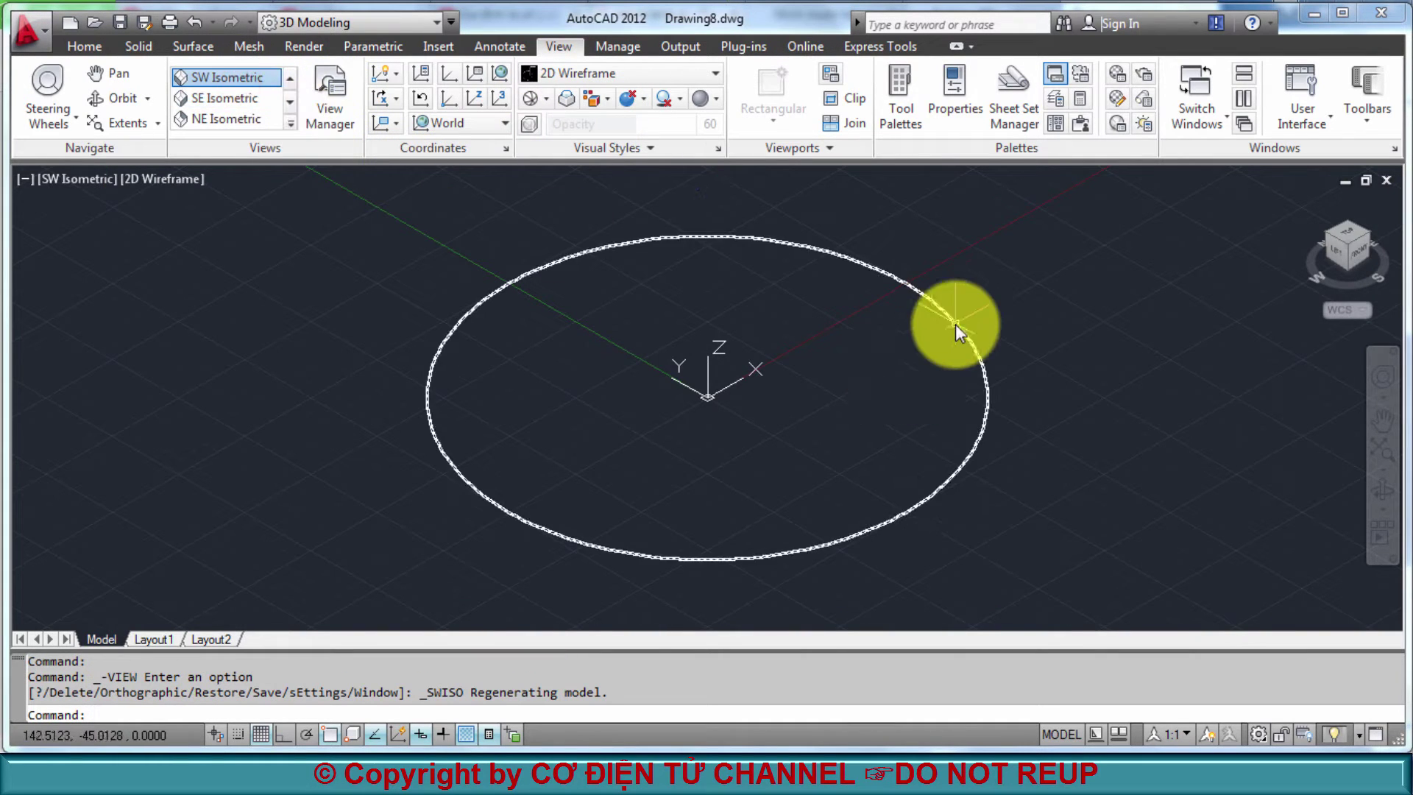
text(O)
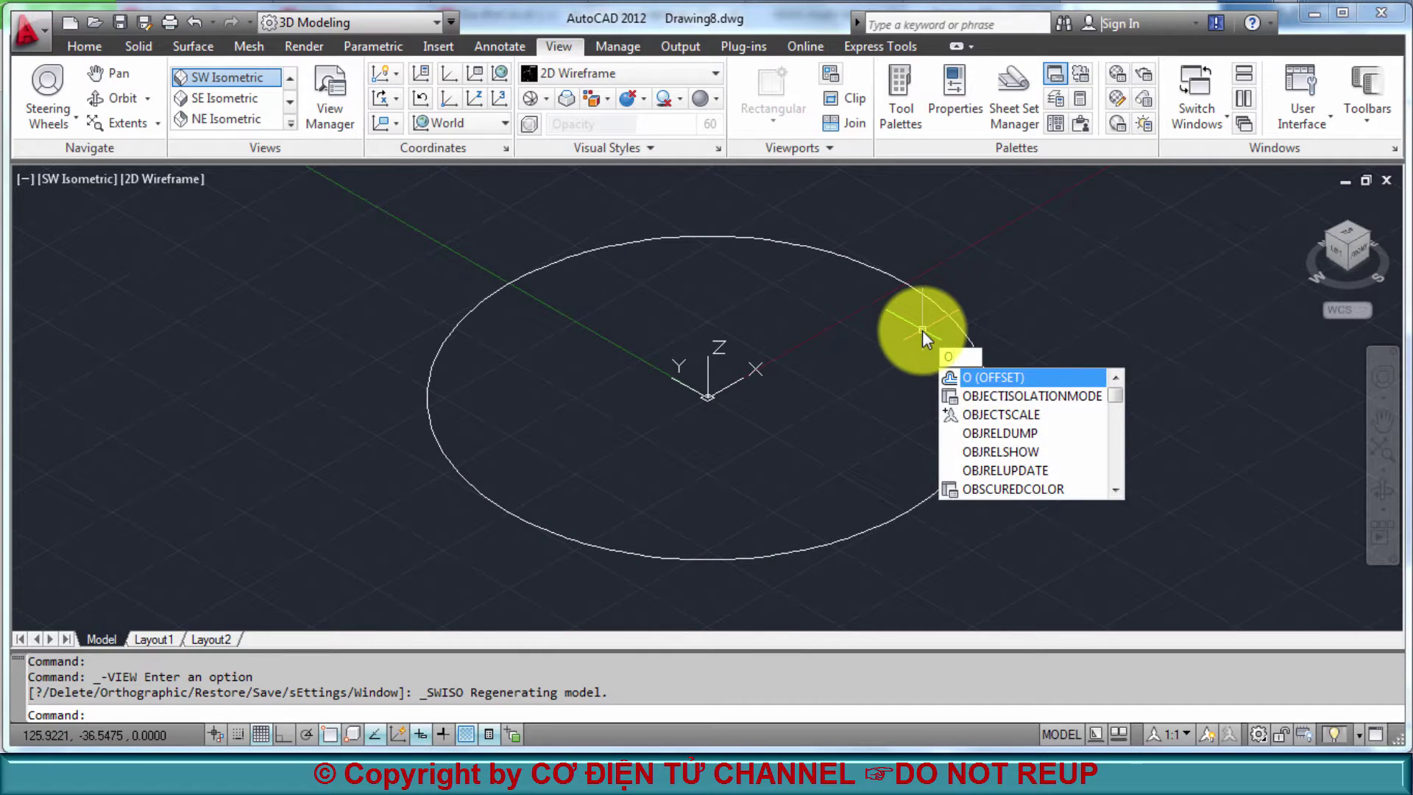
key(Return)
text(1)
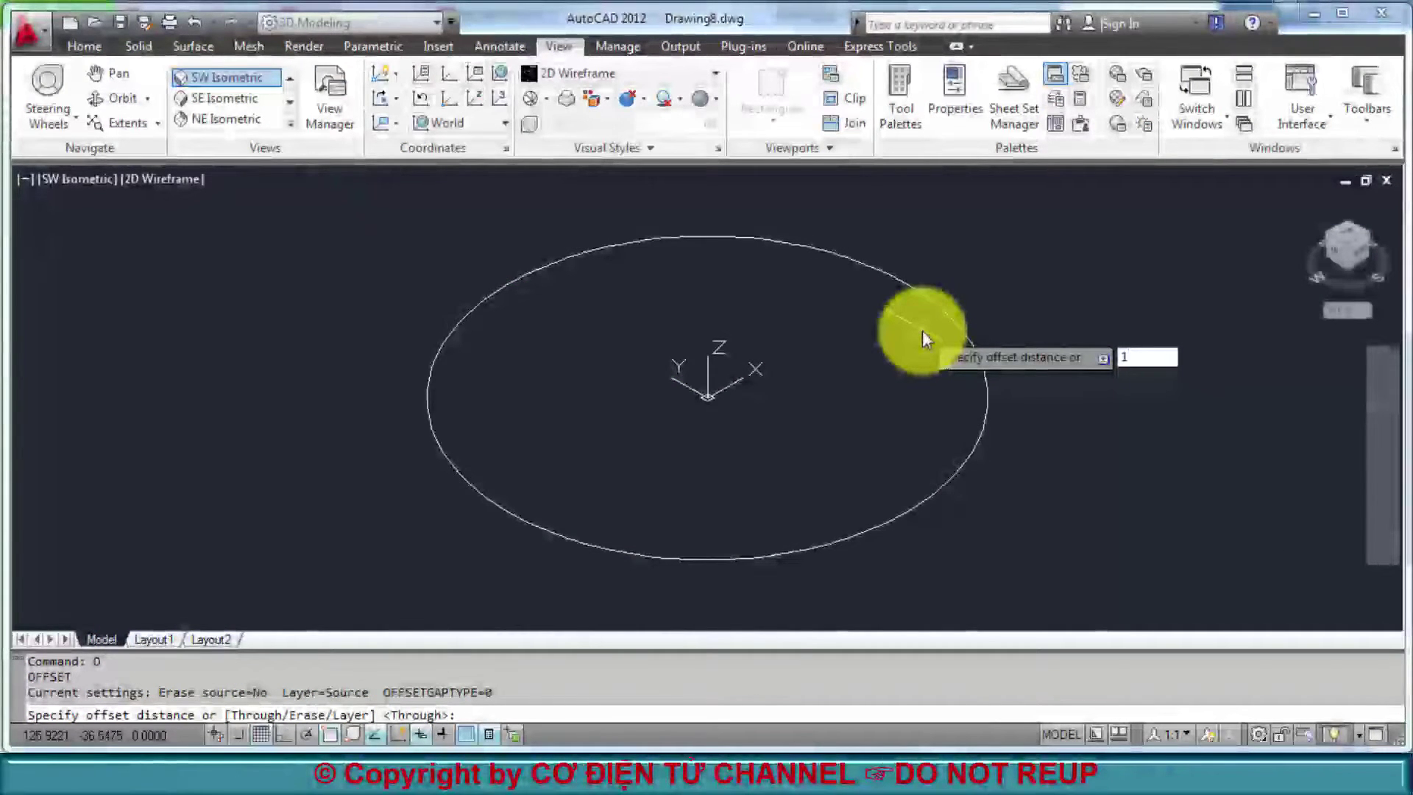
text(0)
key(Return)
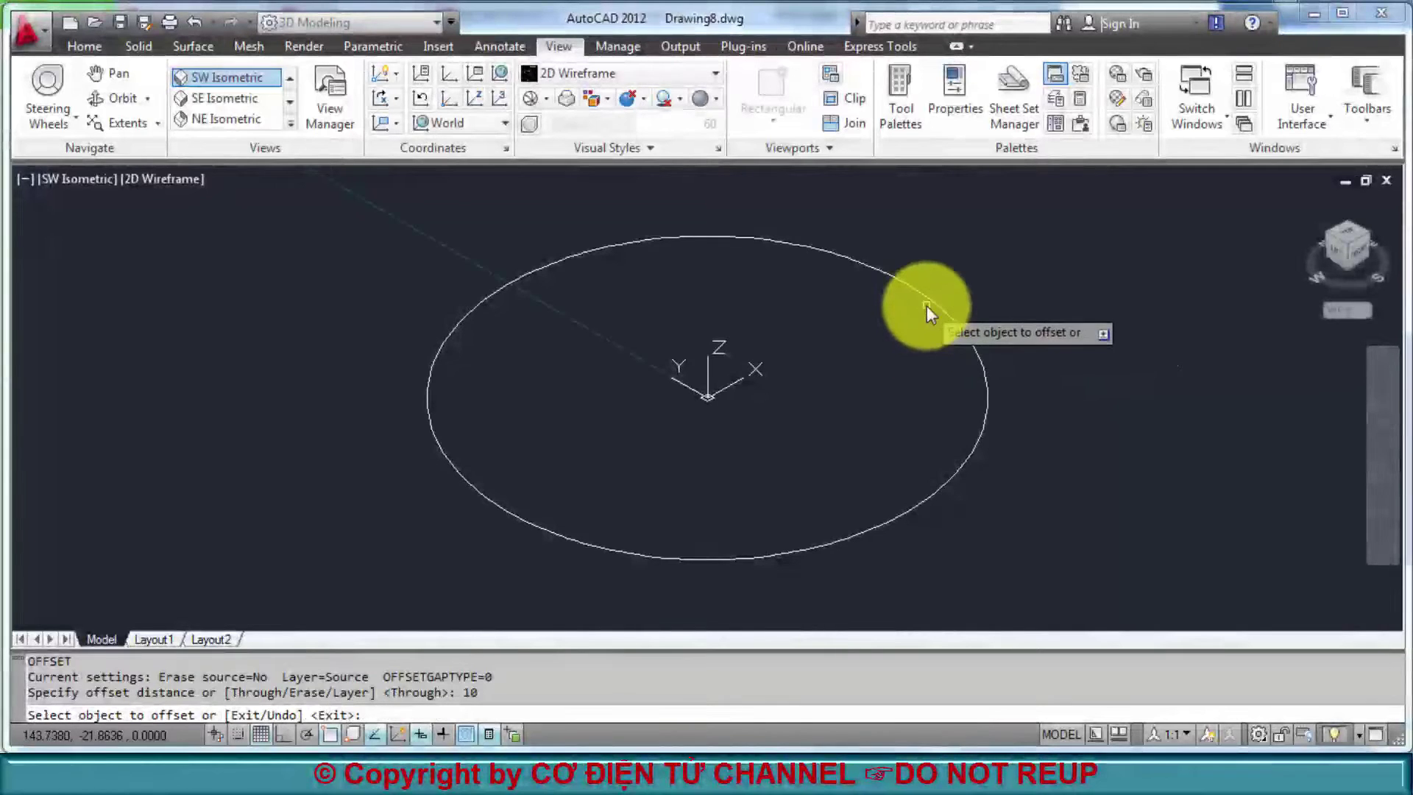
click(928, 303)
click(909, 332)
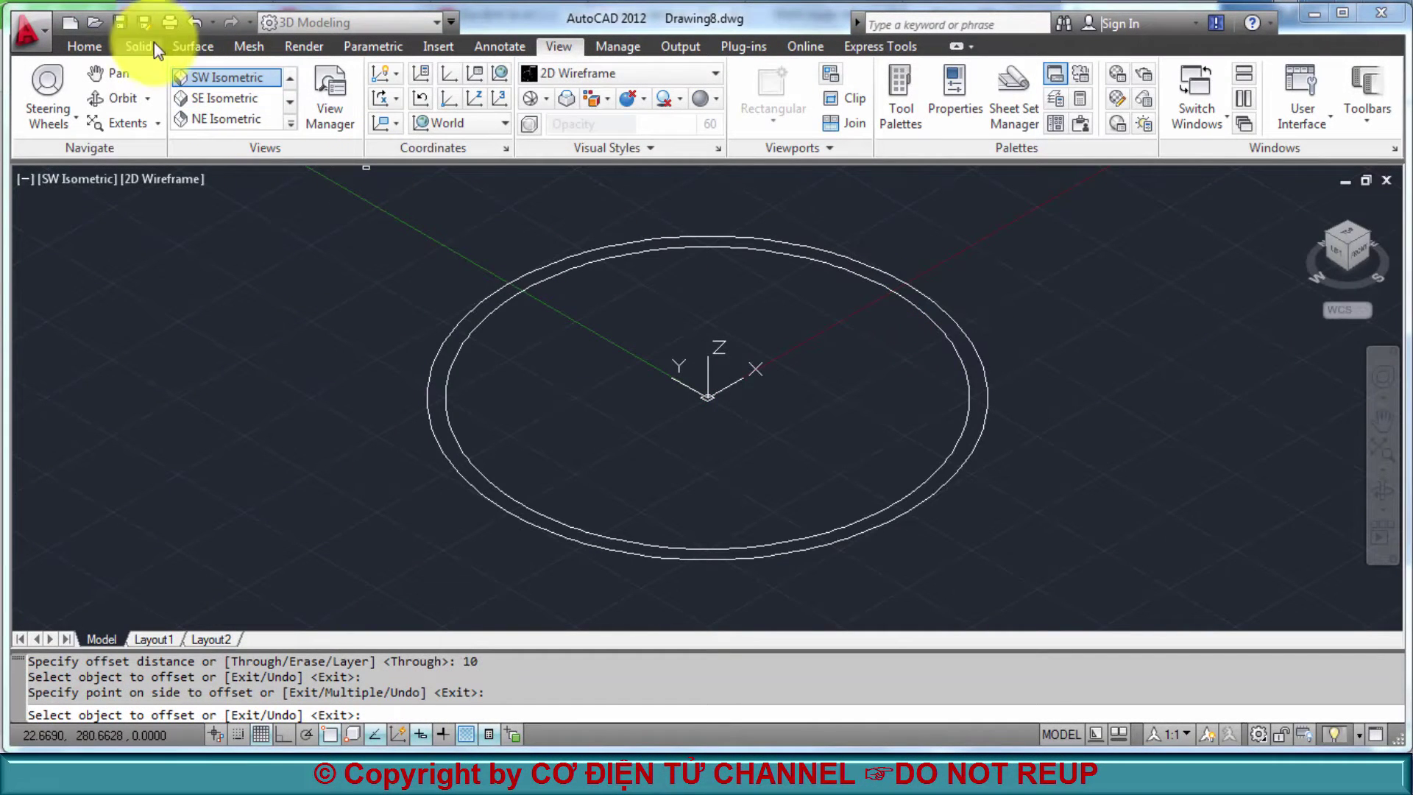
Presspull the ring between the two circles 600 upward into a hollow tube
click(150, 44)
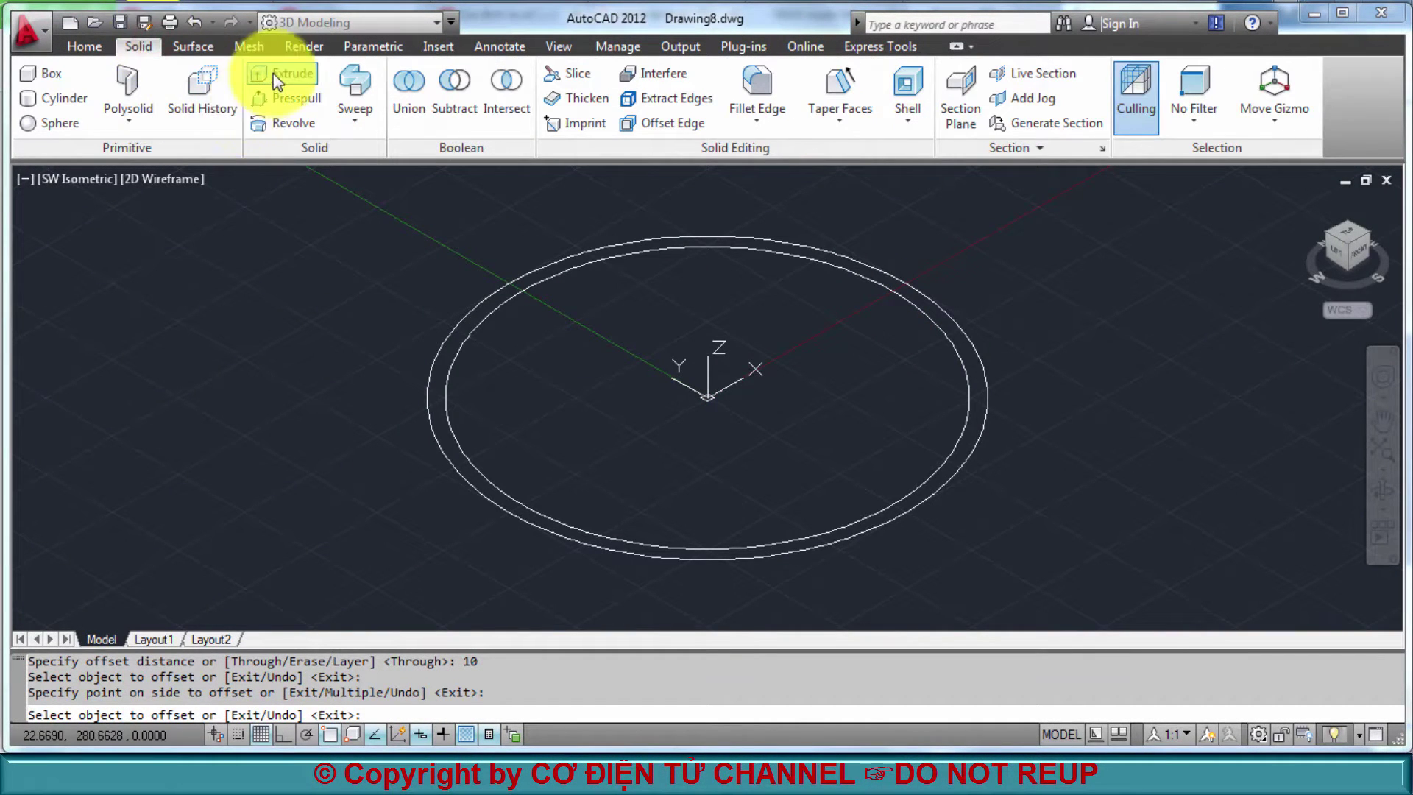
click(279, 101)
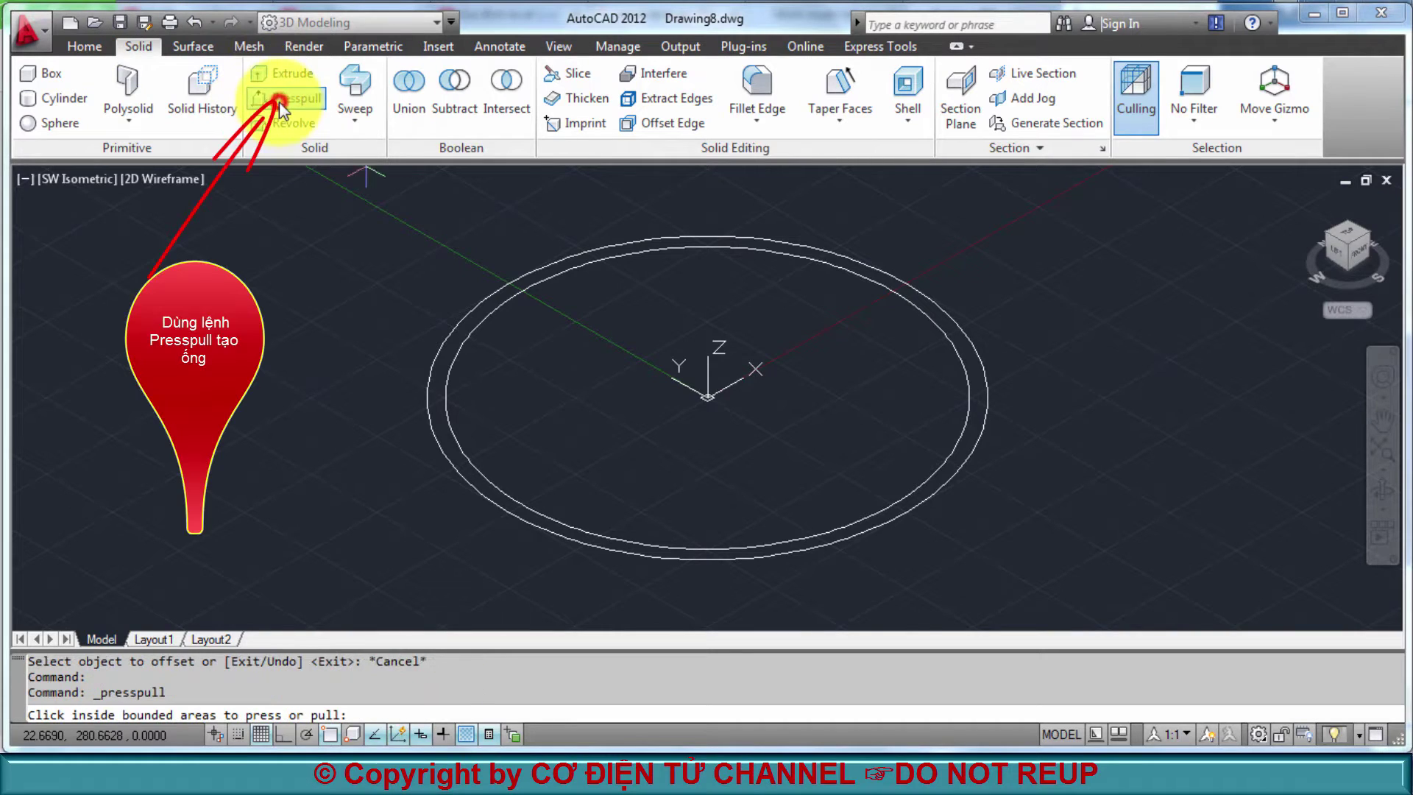
click(443, 357)
scroll(435, 313, down, 5)
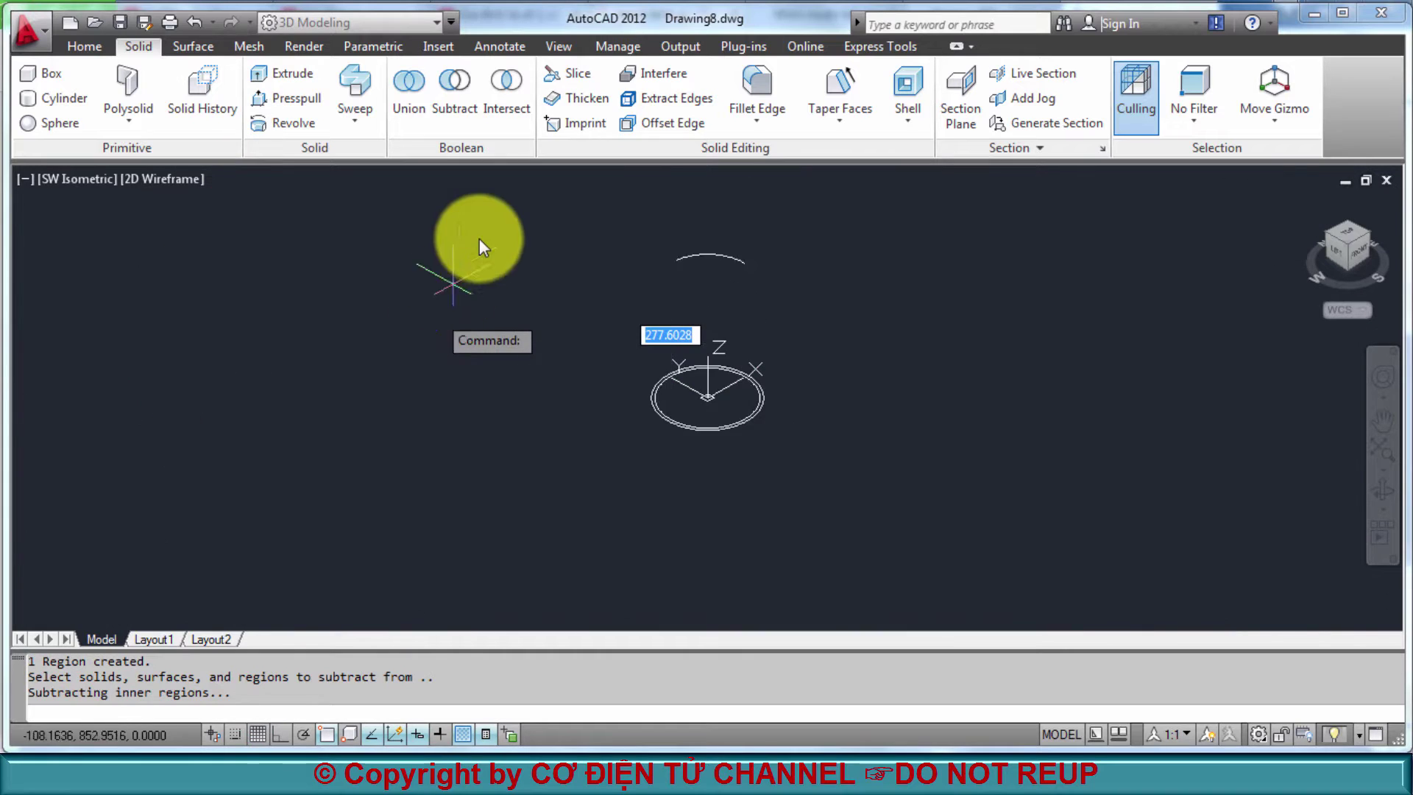
text(600)
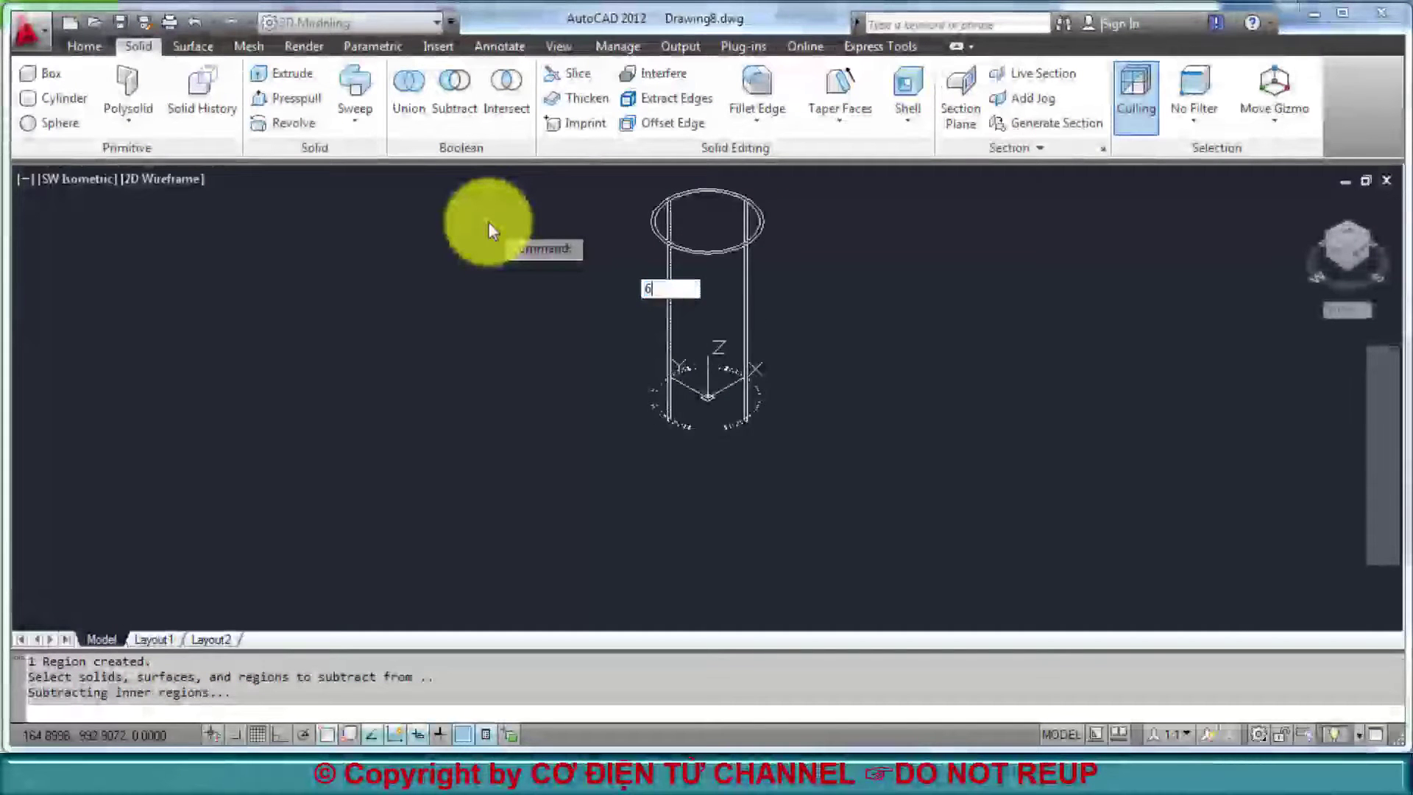
key(Return)
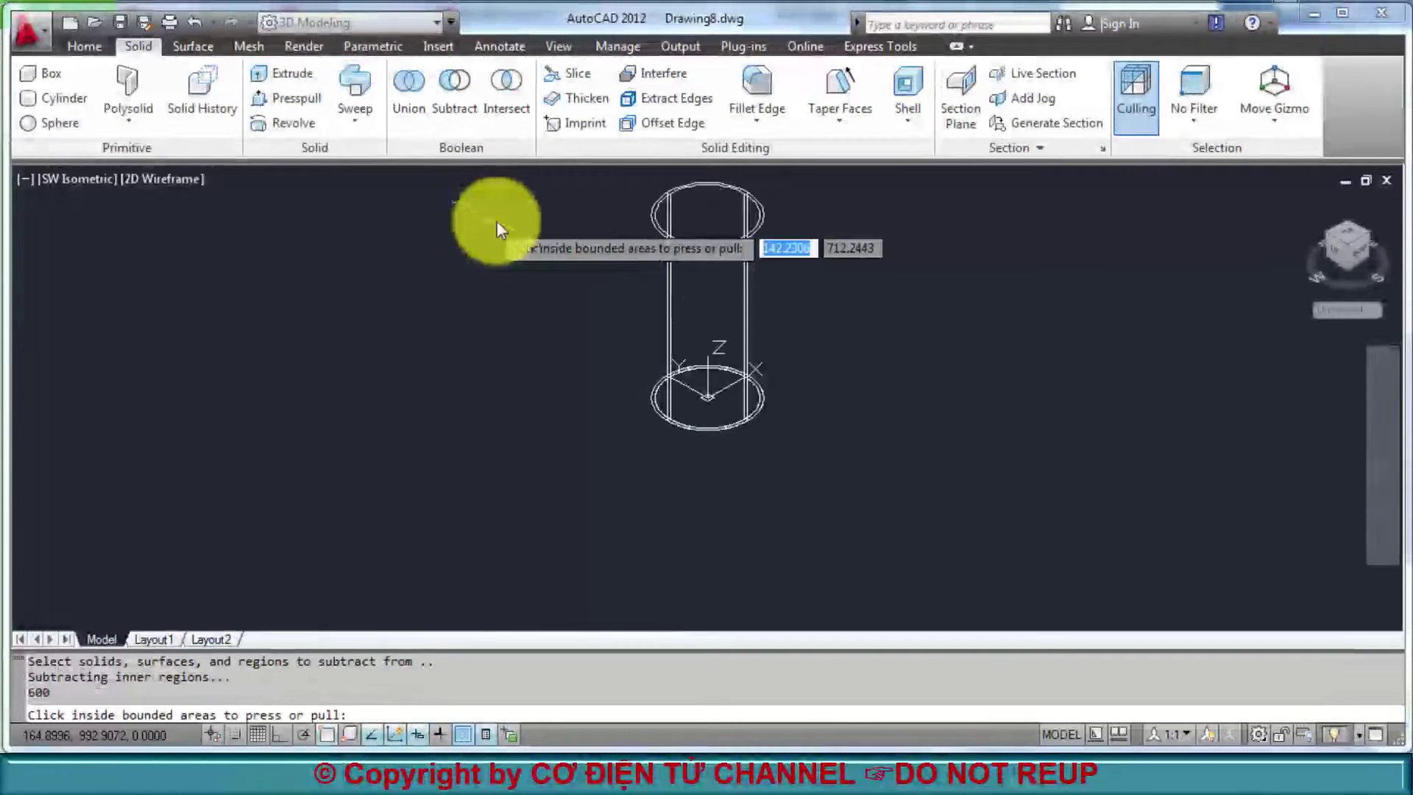
scroll(818, 246, up, 2)
middle_drag(818, 246, 656, 265)
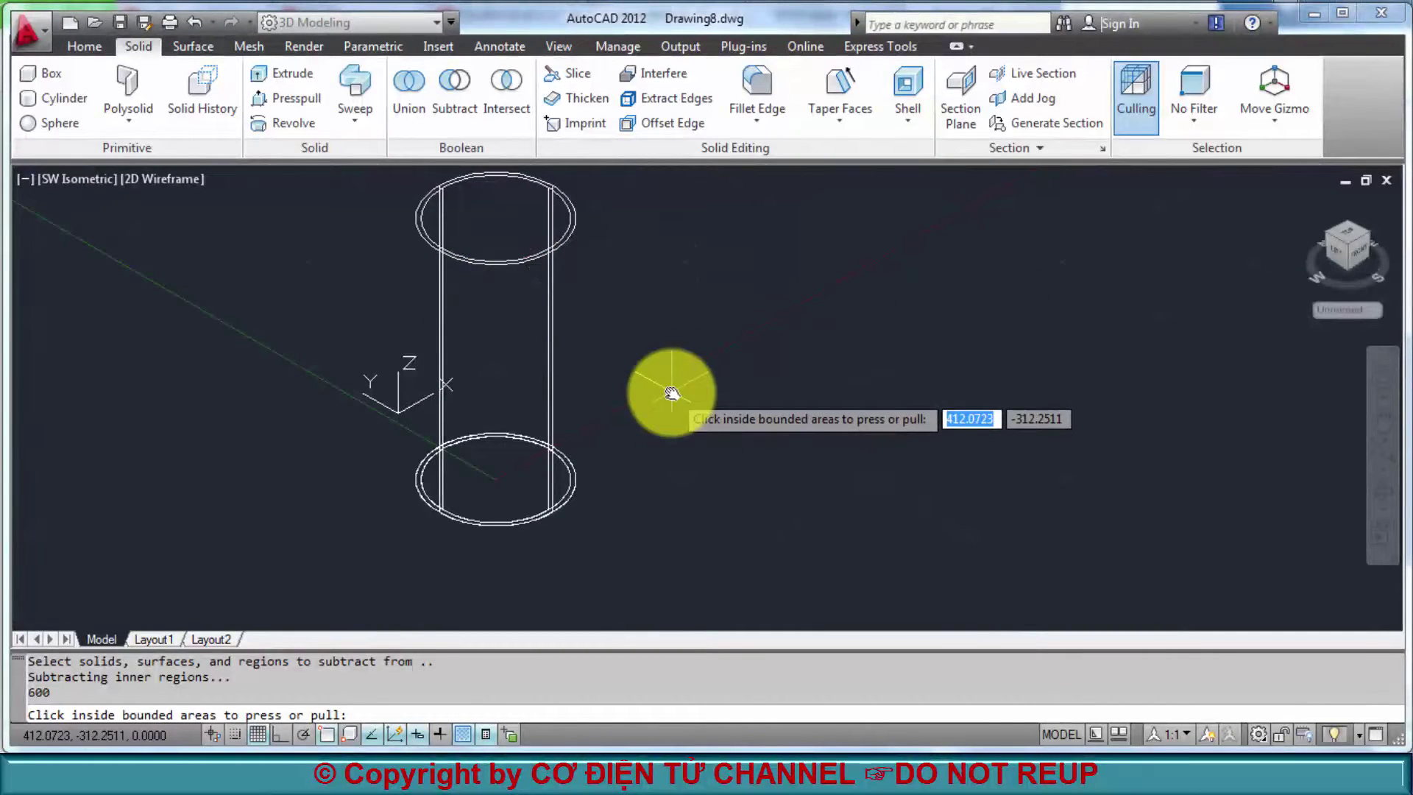
key(Return)
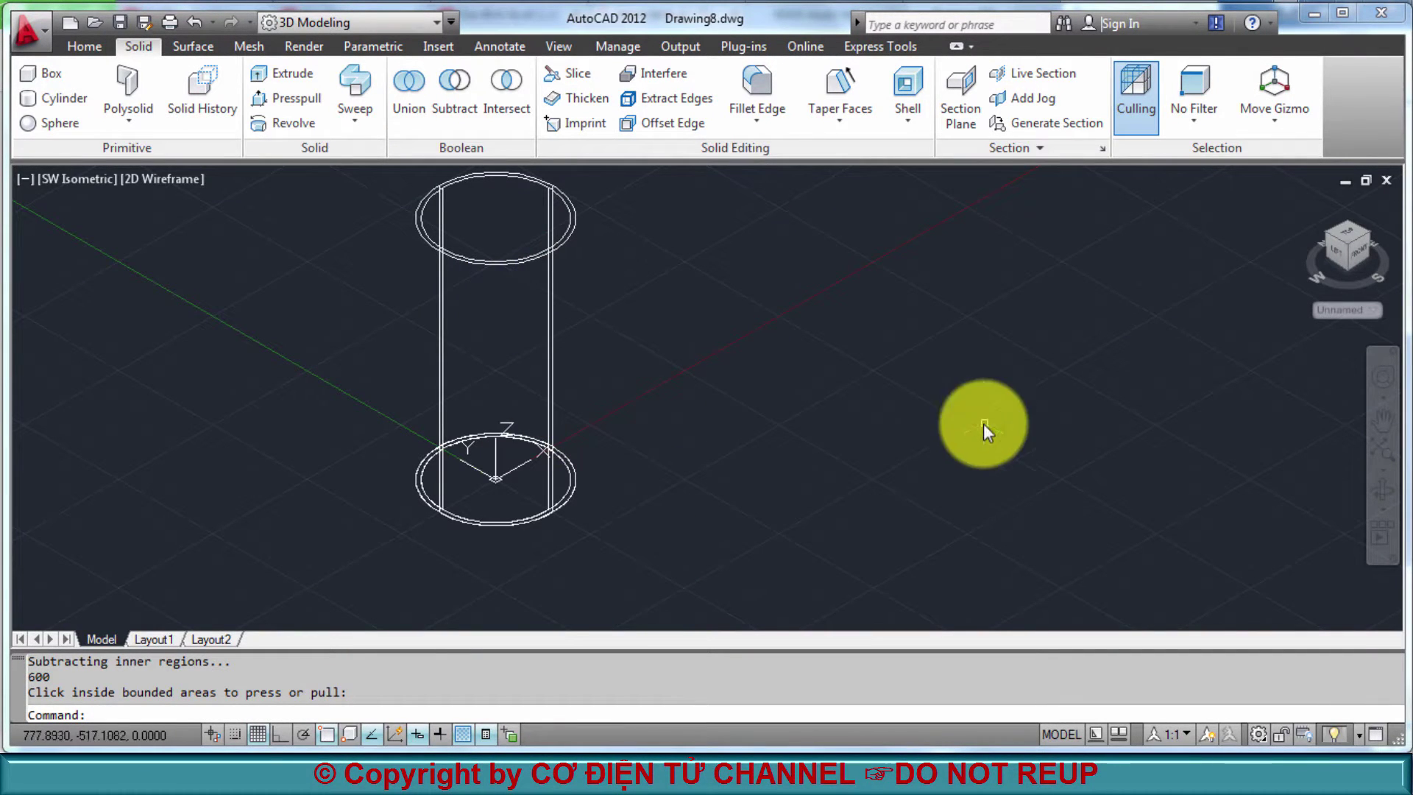
Move the UCS origin 450 up the pipe with ortho mode on
click(560, 41)
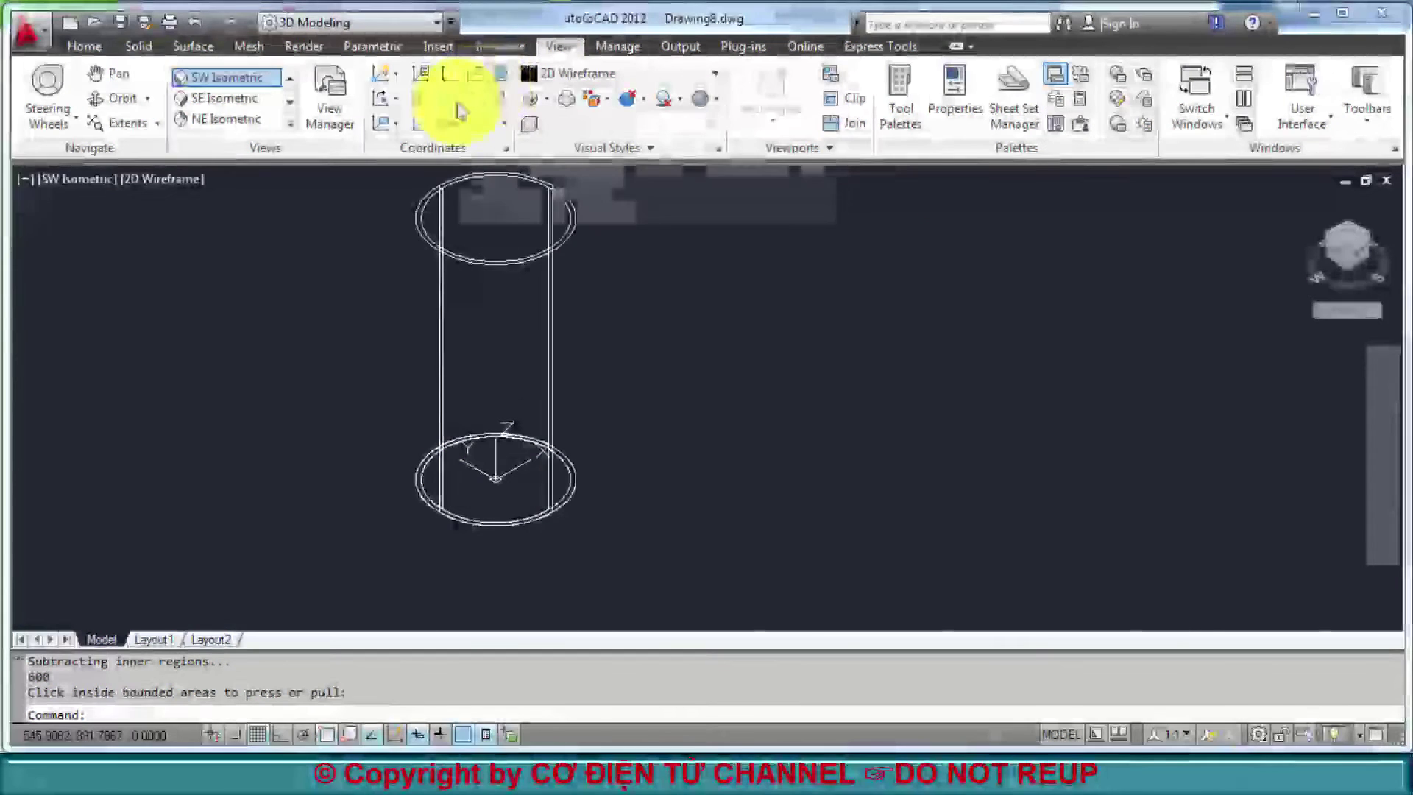
click(457, 110)
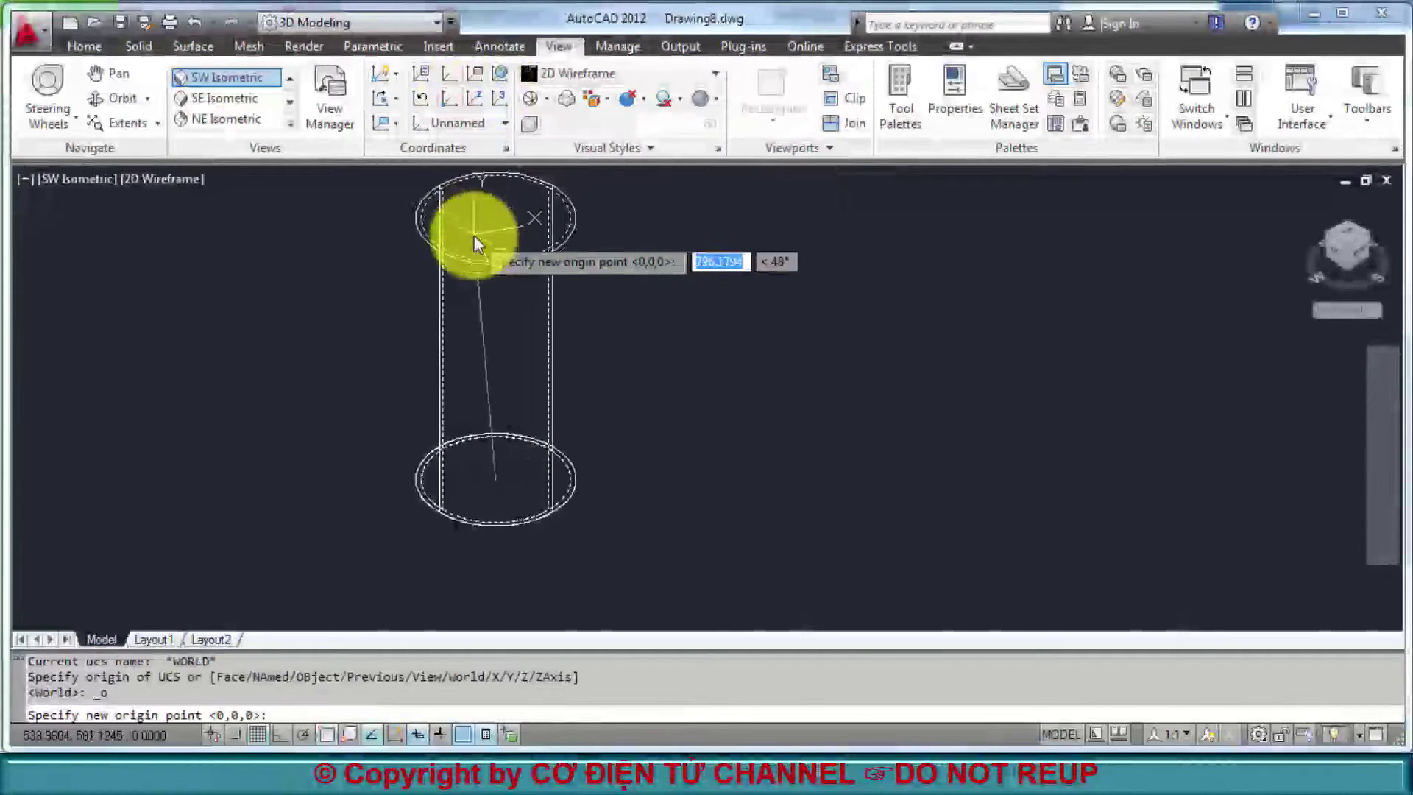
key(F8)
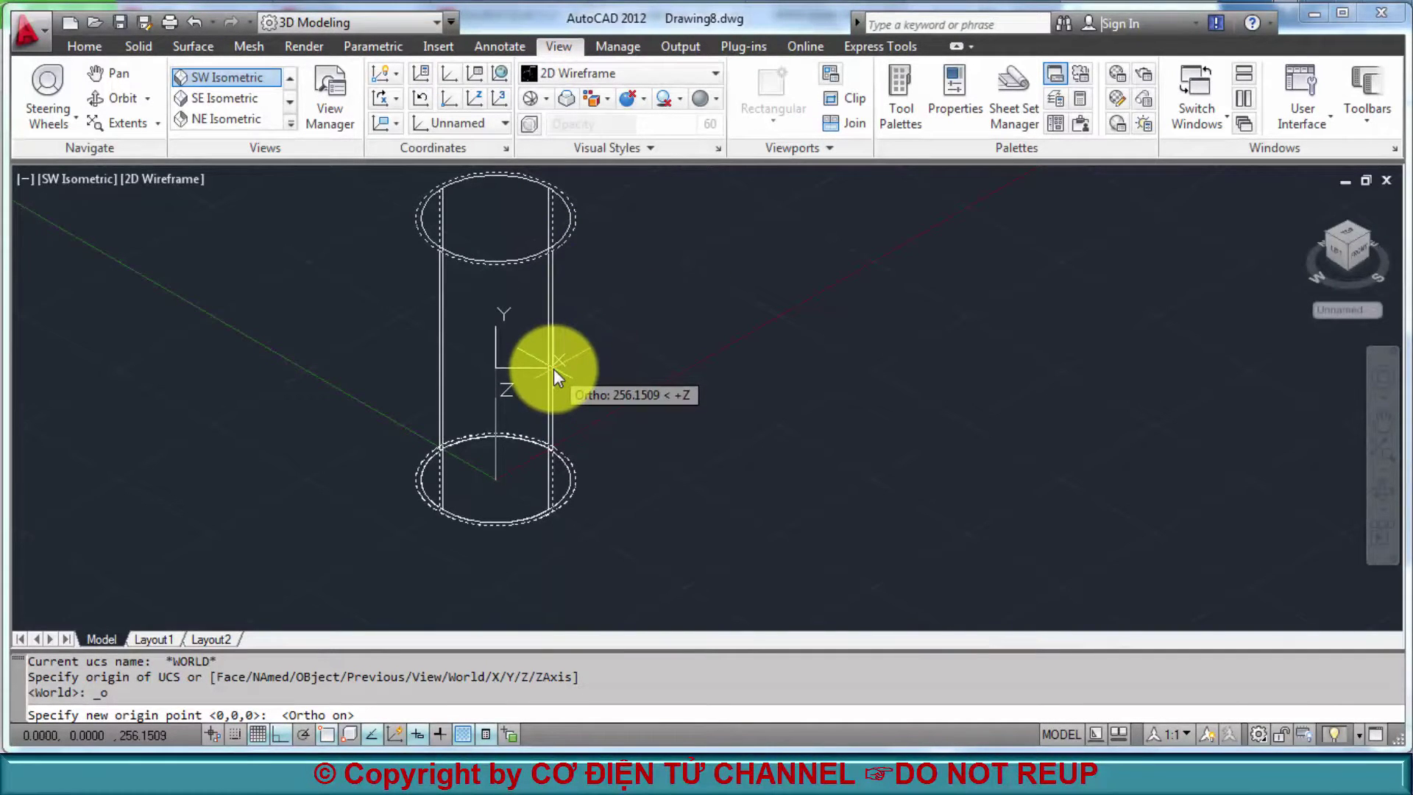
text(4)
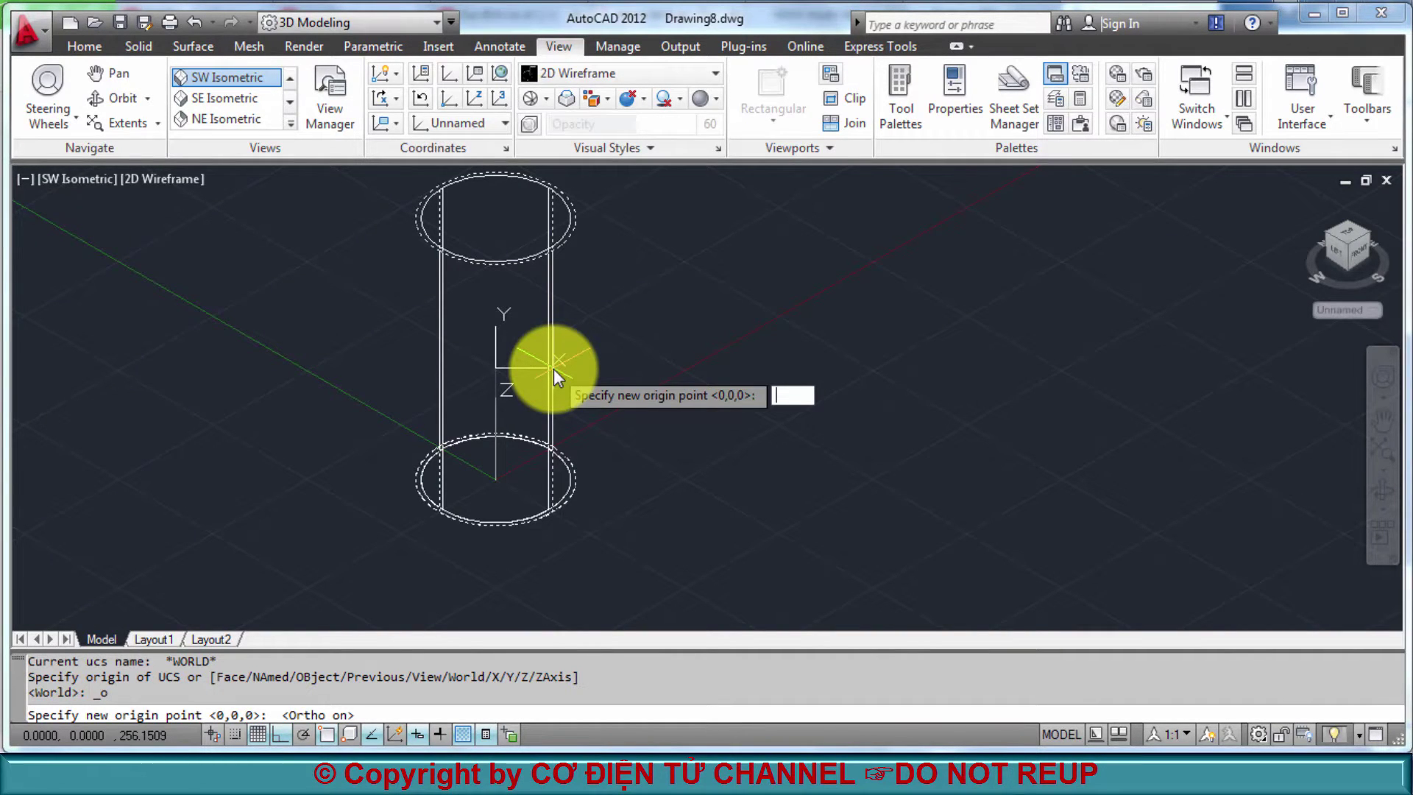
text(0)
key(Return)
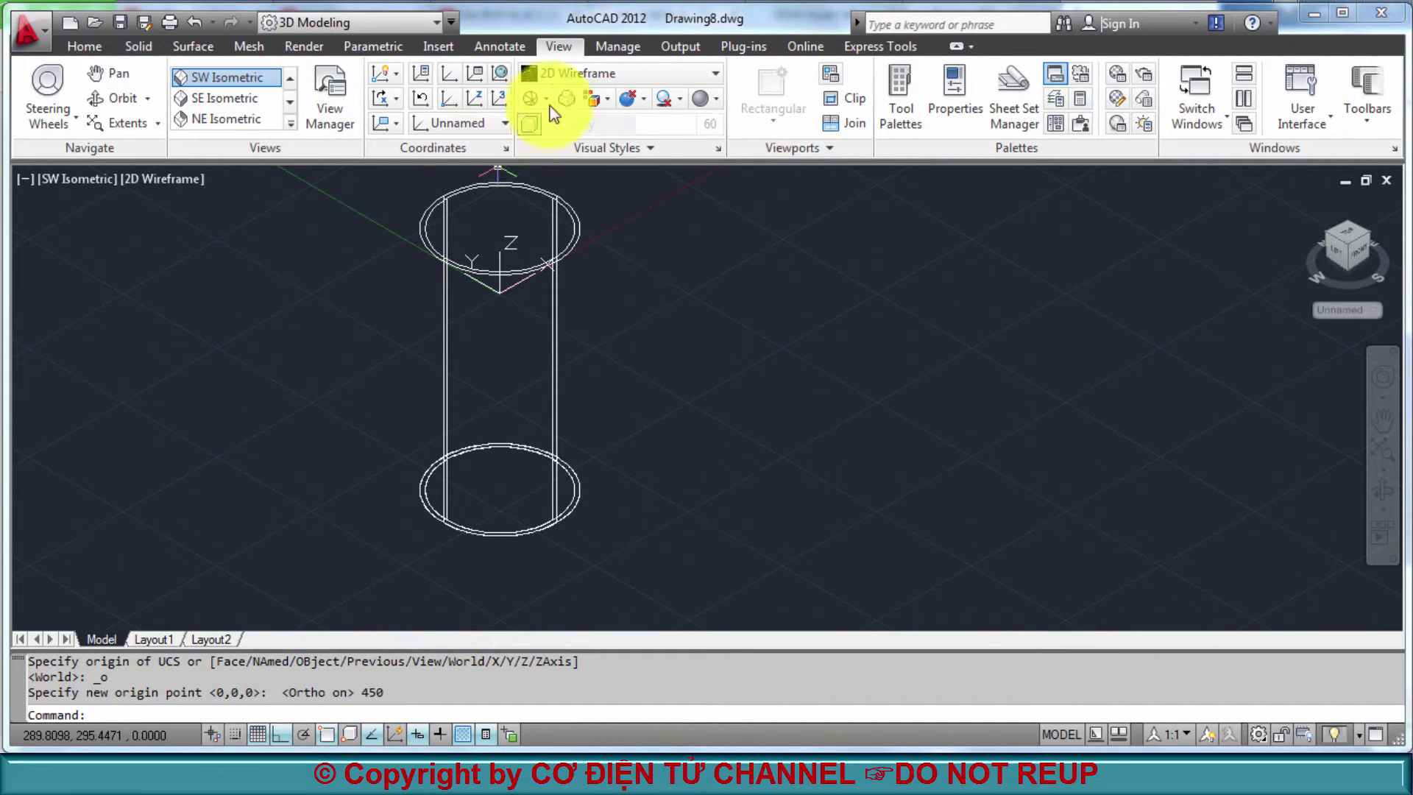
Relocate the UCS origin 500 units out beside the pipe
click(452, 100)
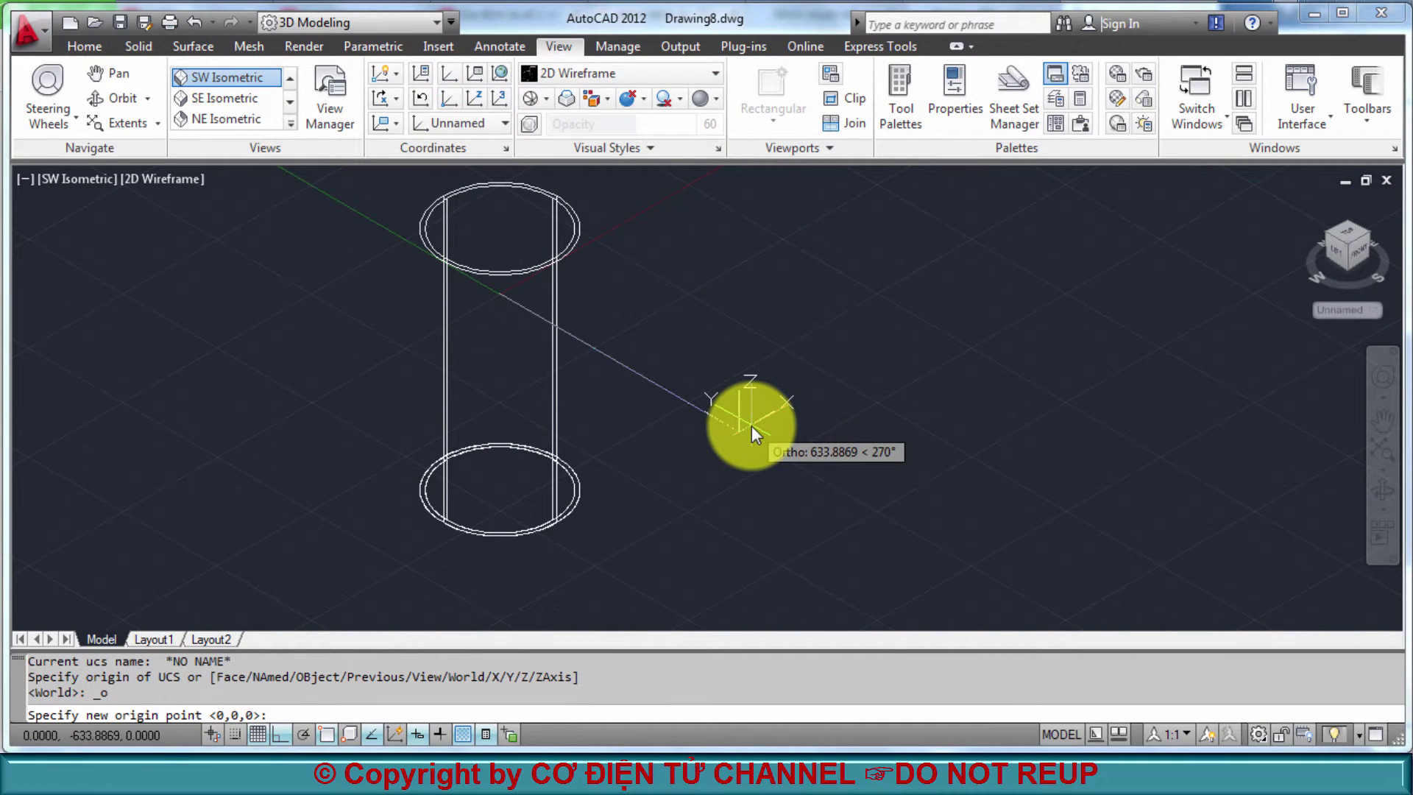
text(500)
key(Return)
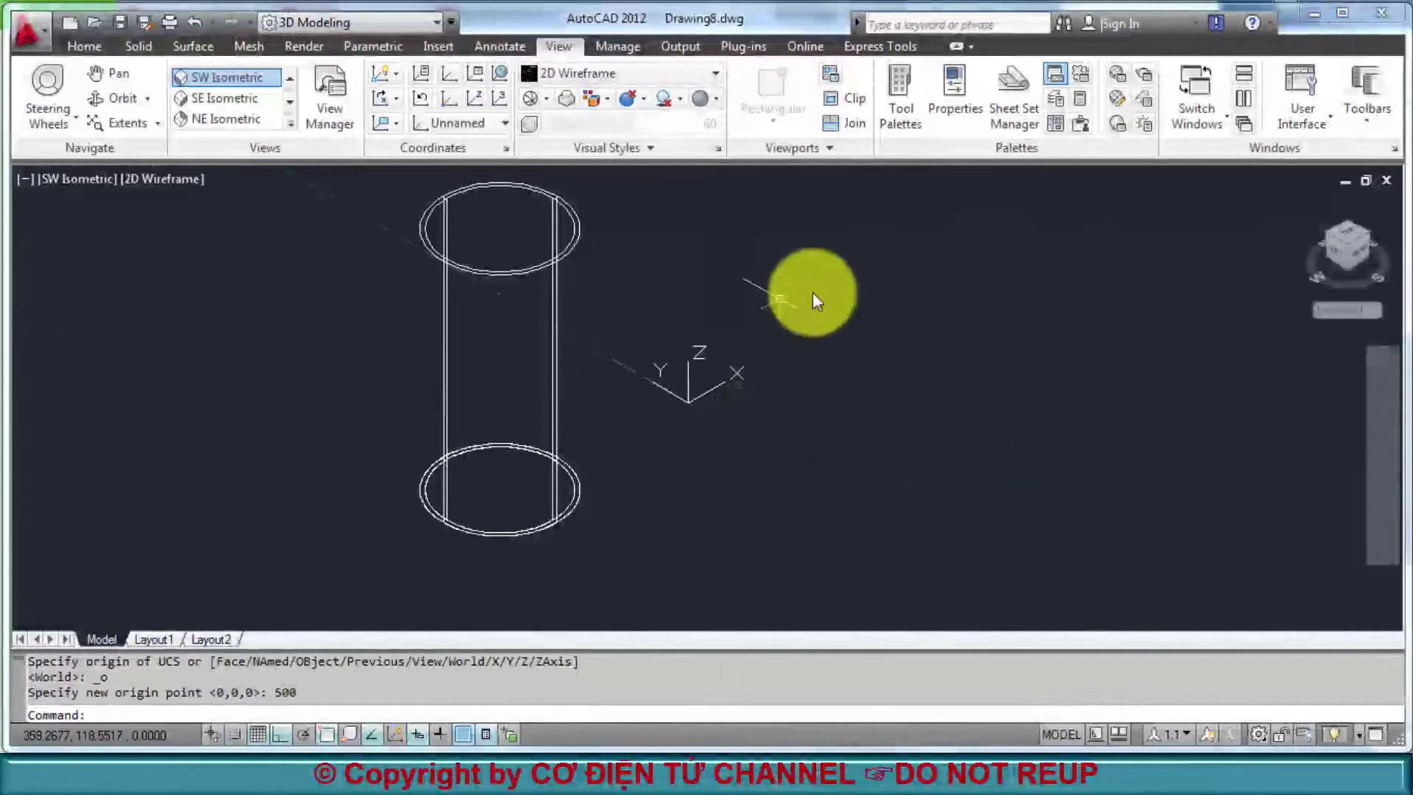
Switch to the Front view and align the UCS to the current view
click(1356, 249)
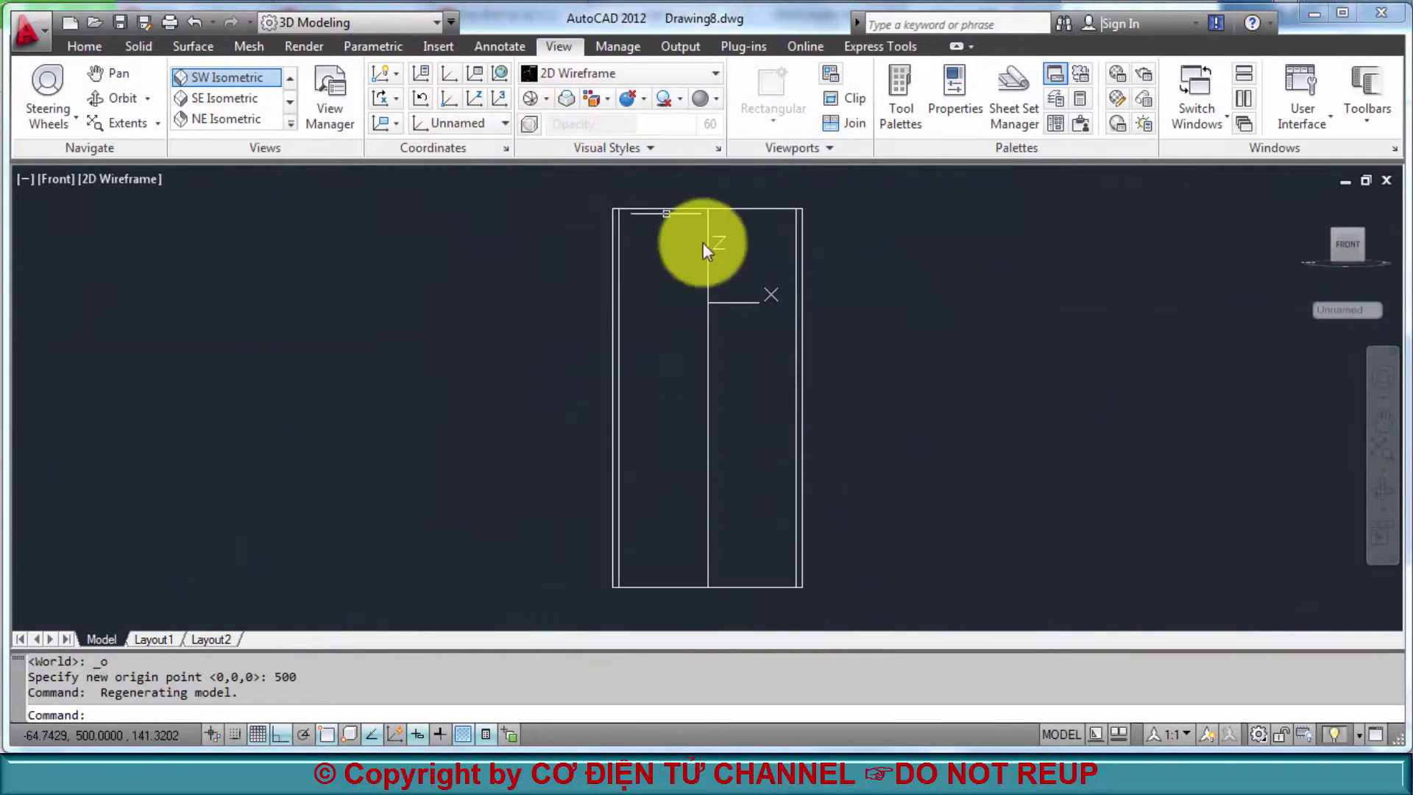
click(138, 45)
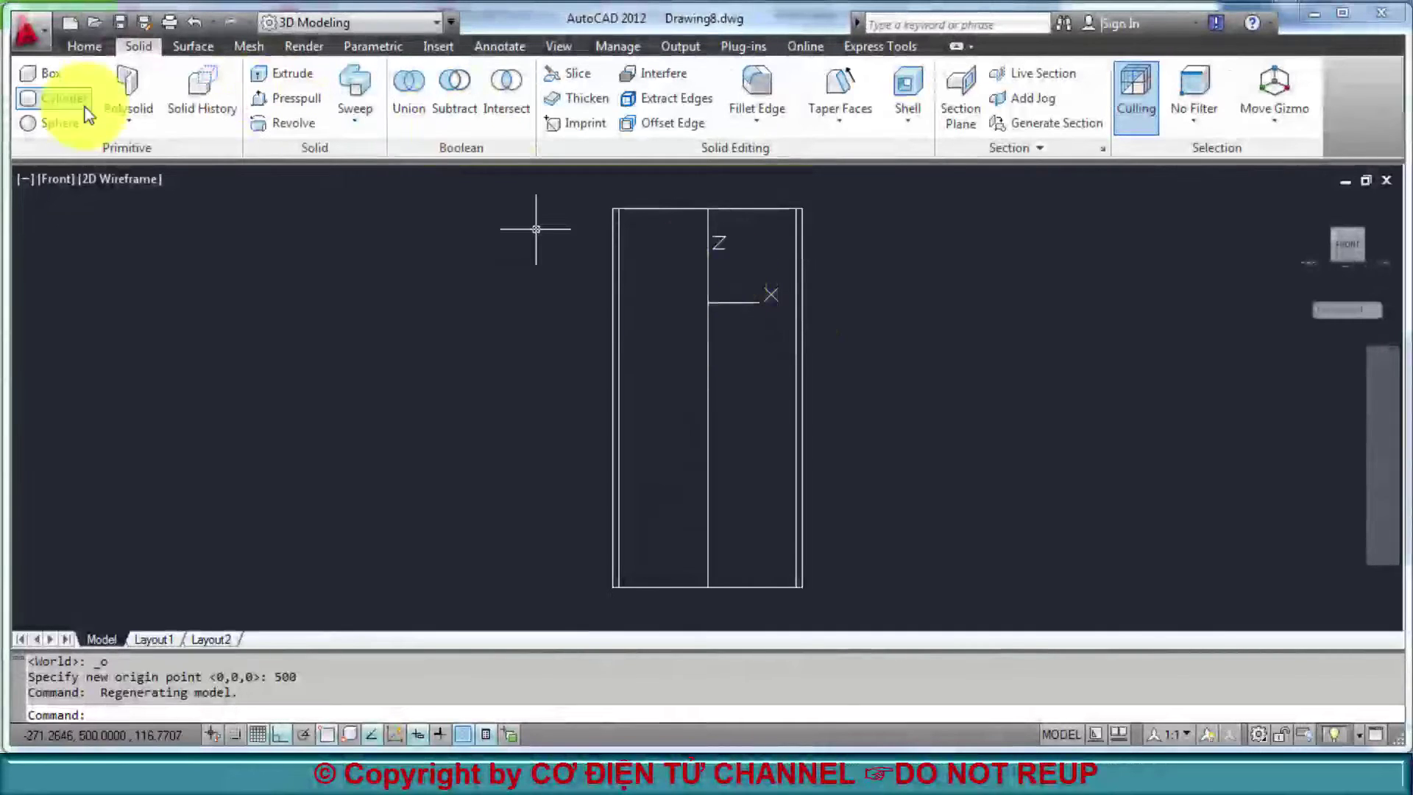
click(84, 46)
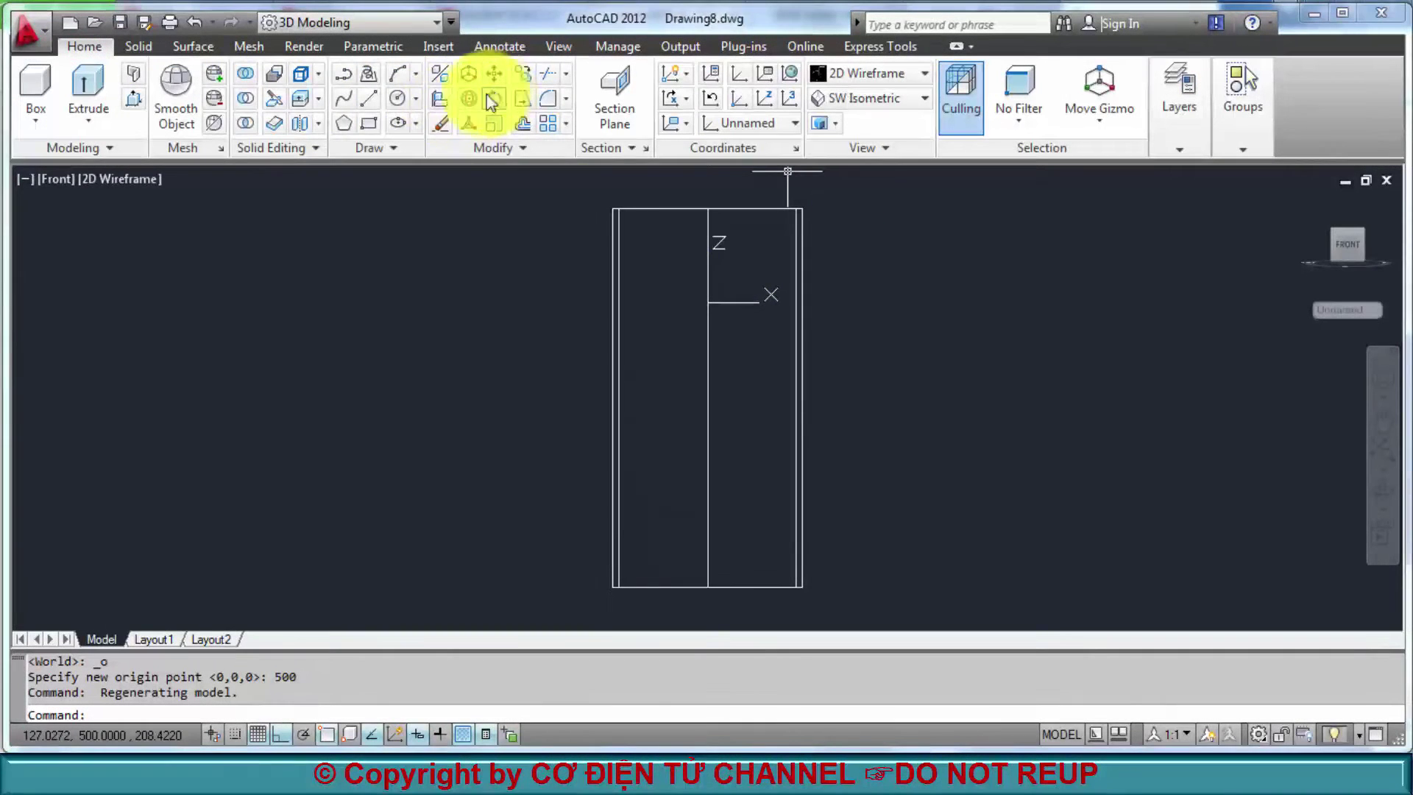
click(558, 47)
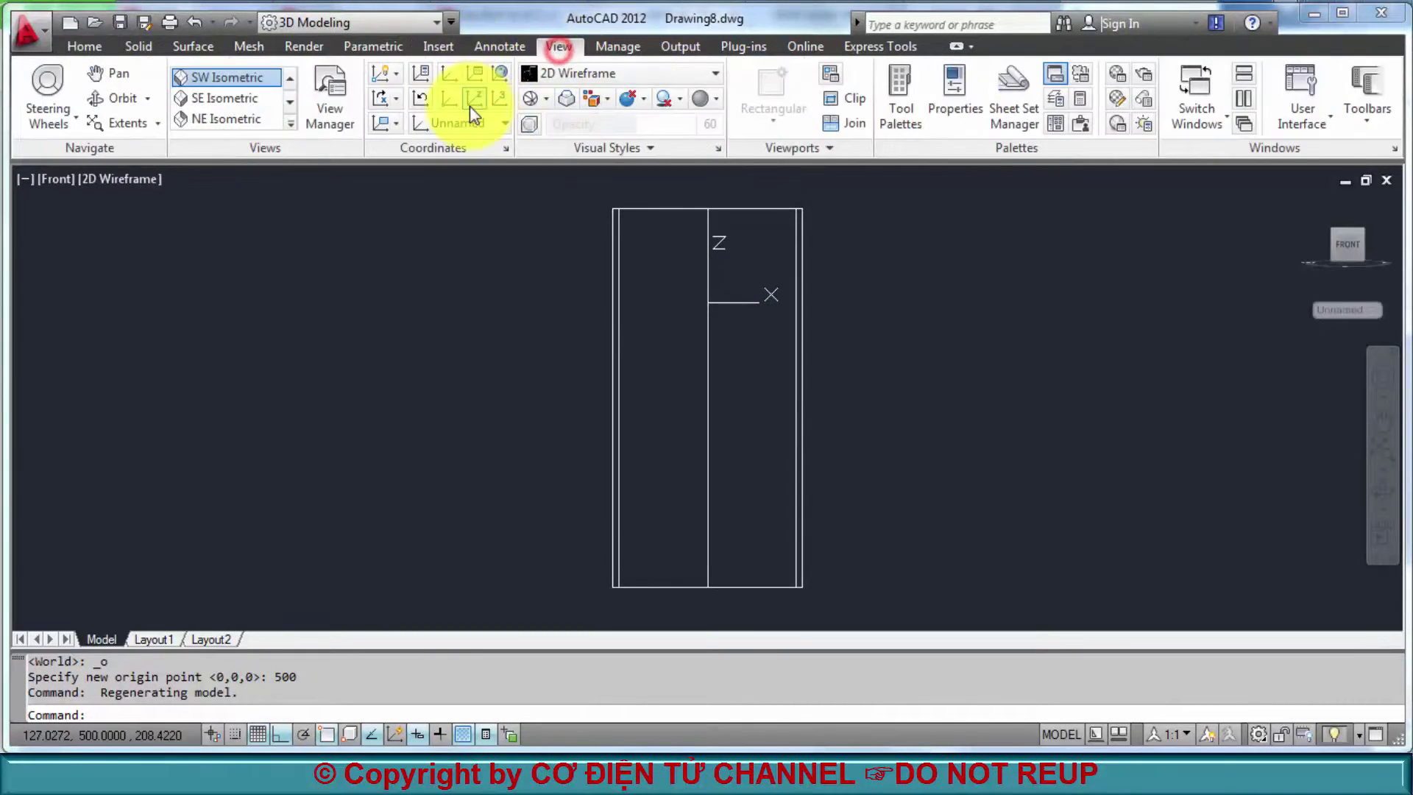
click(395, 125)
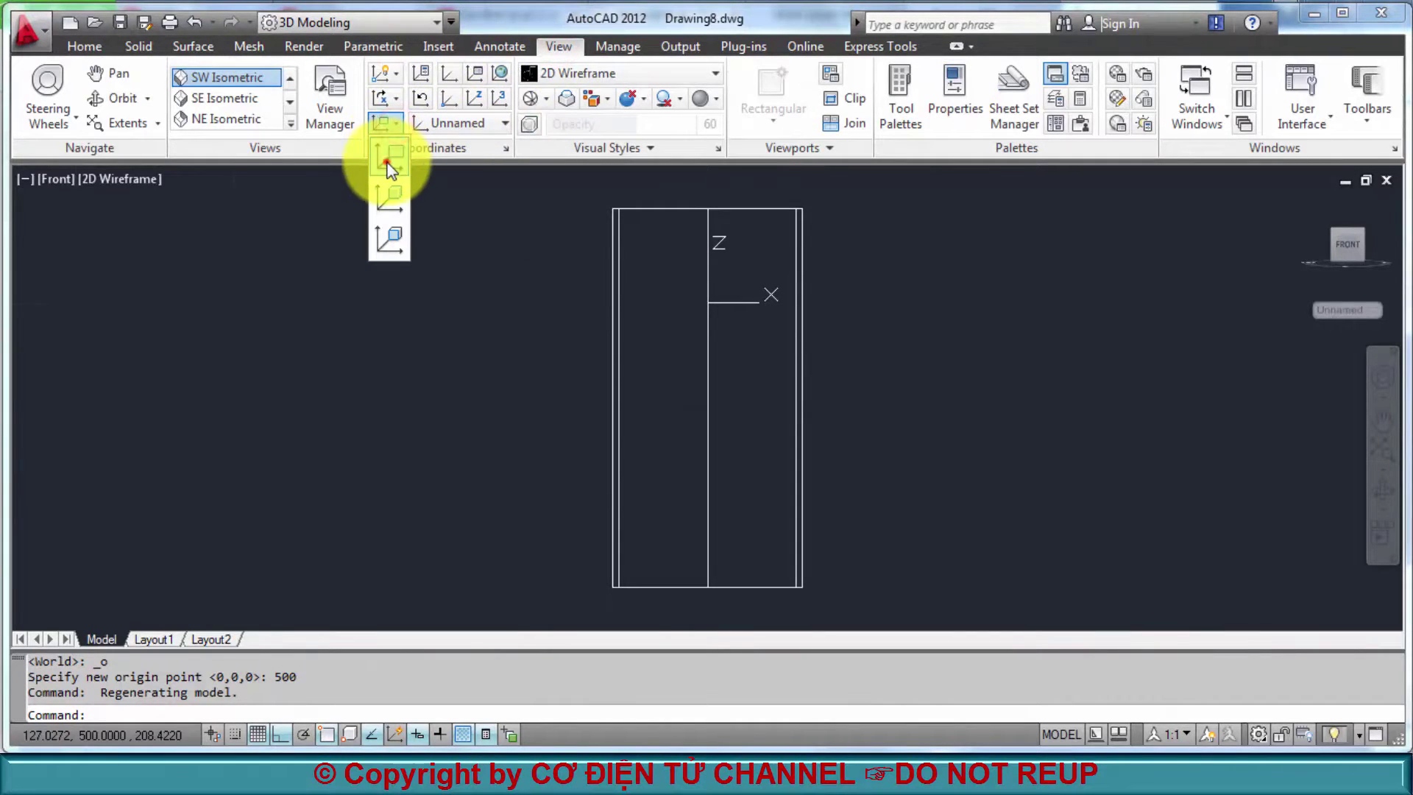
click(388, 168)
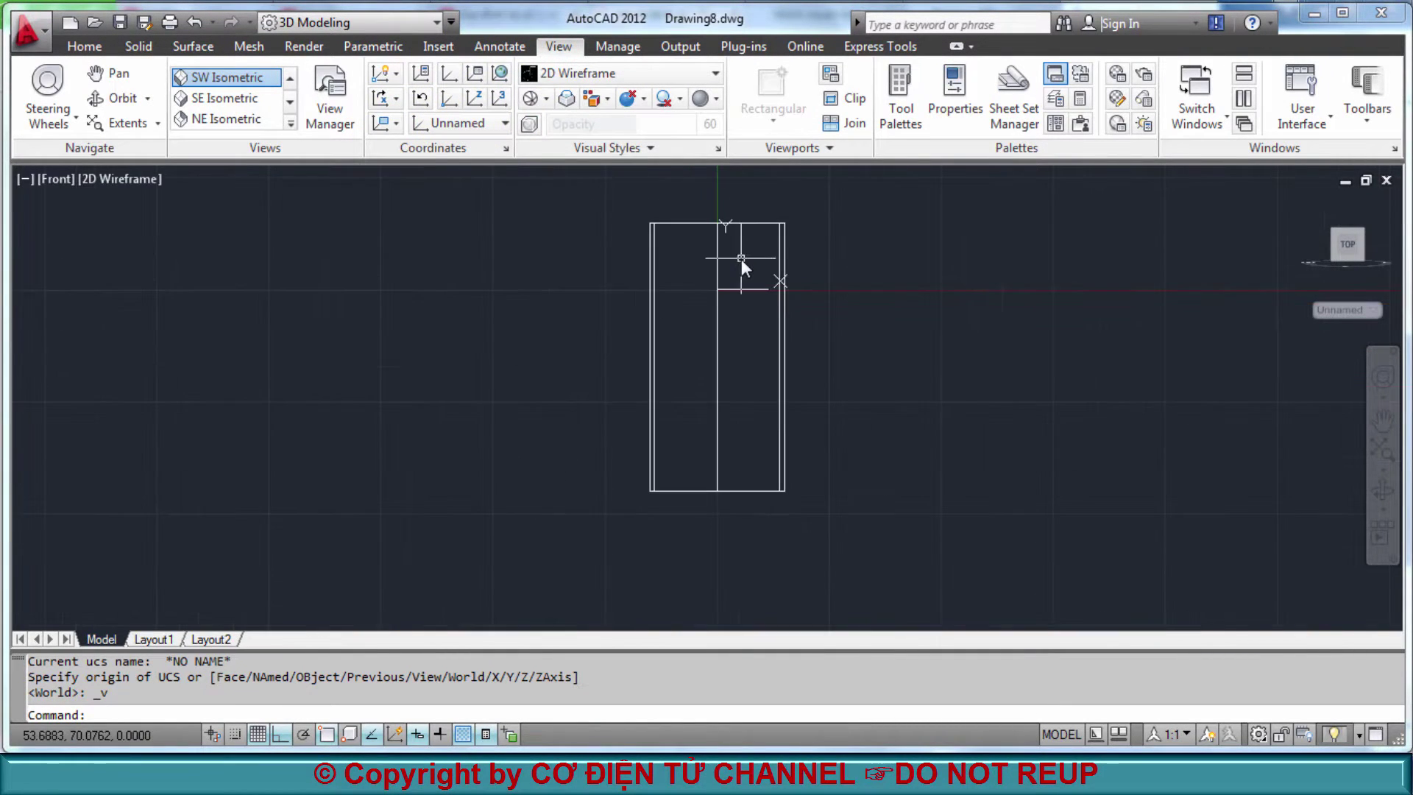
Draw a circle of diameter 100 centred on the new origin
text(c)
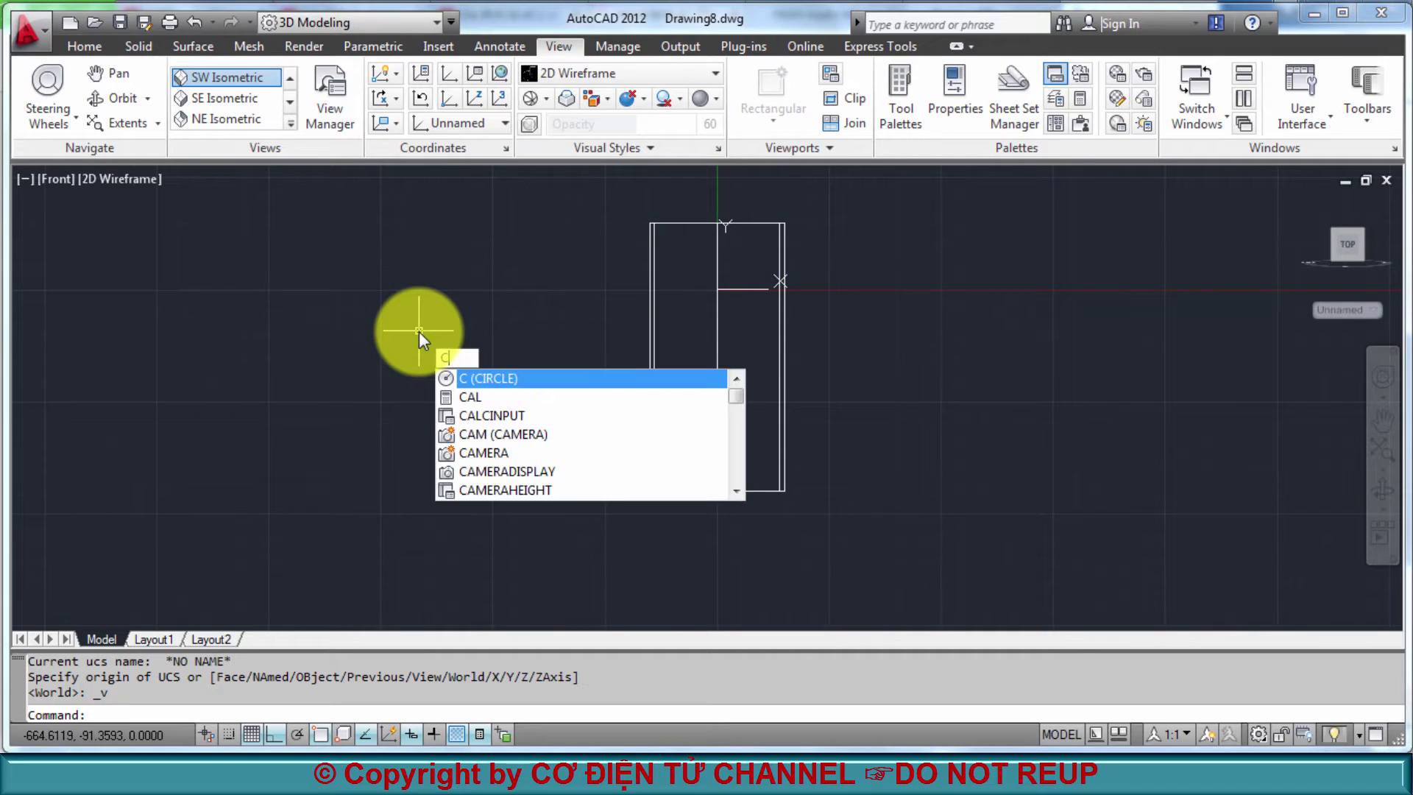
key(Return)
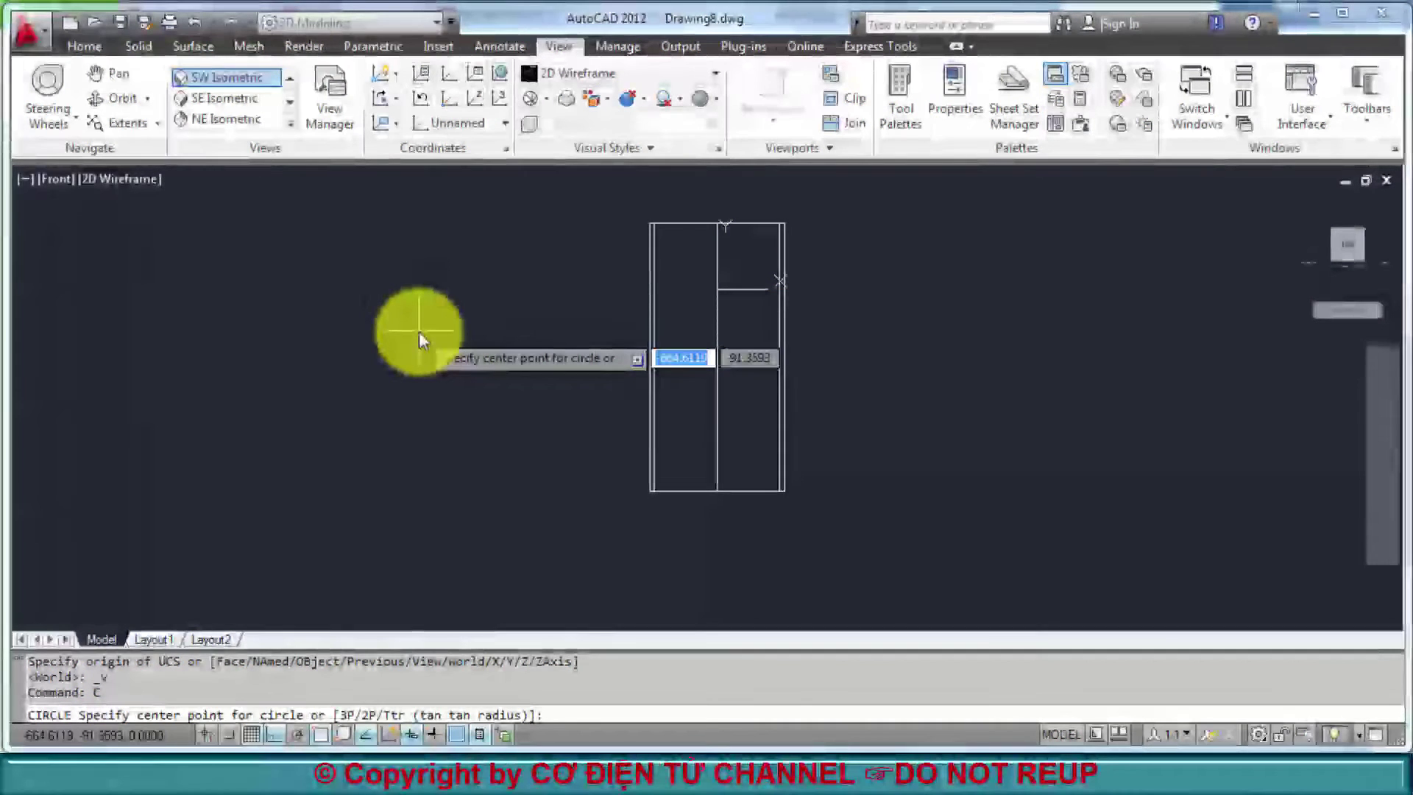
text(,0)
key(Return)
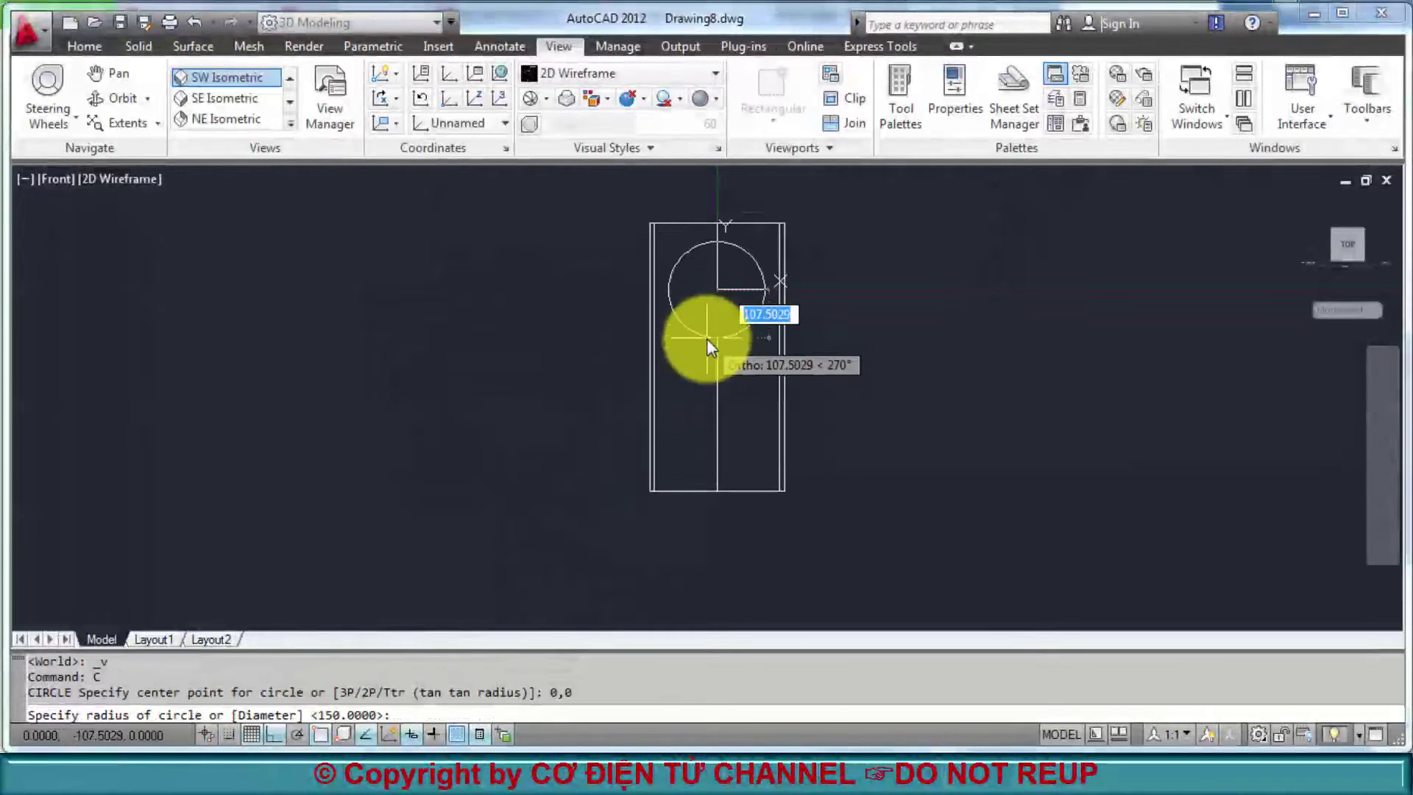
text(d)
key(Return)
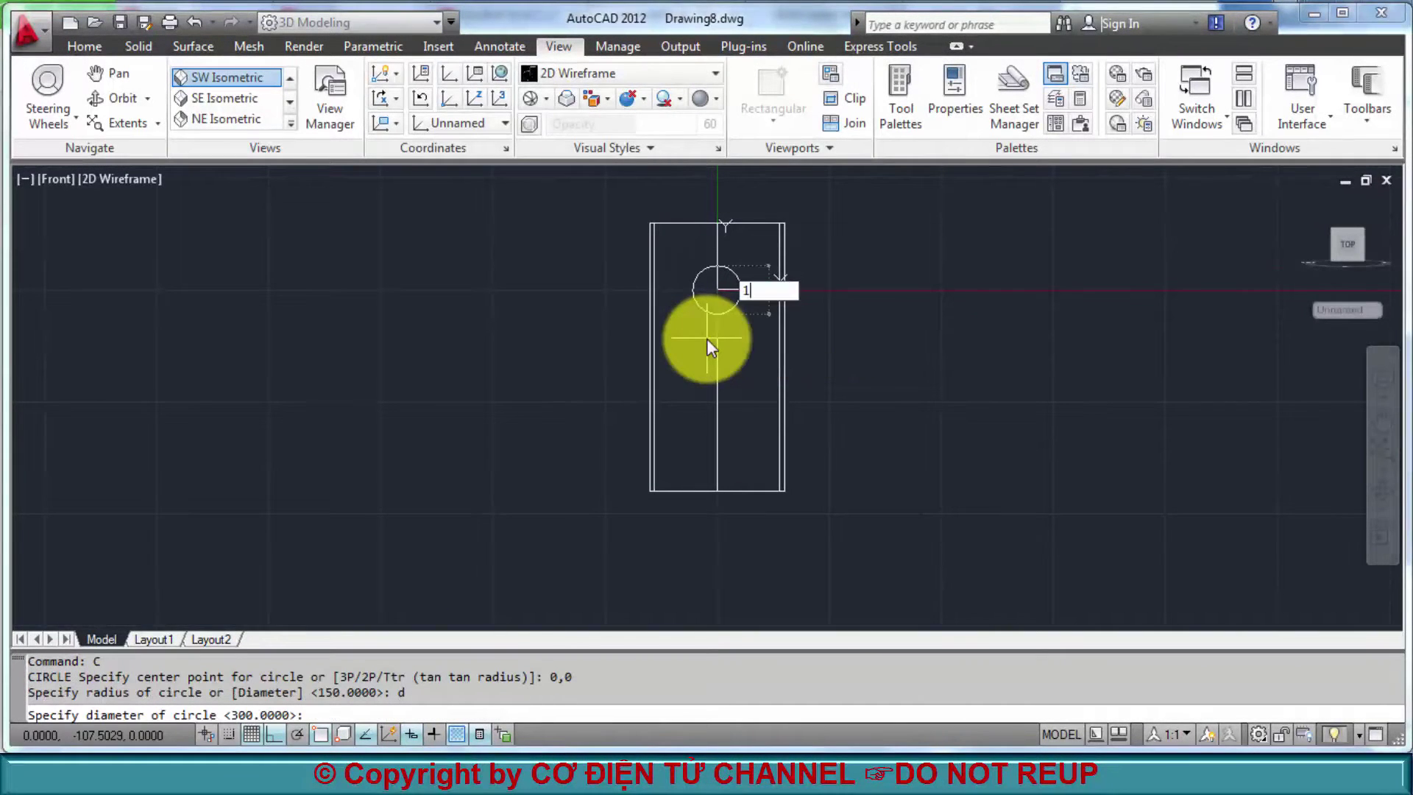
text(100)
key(Return)
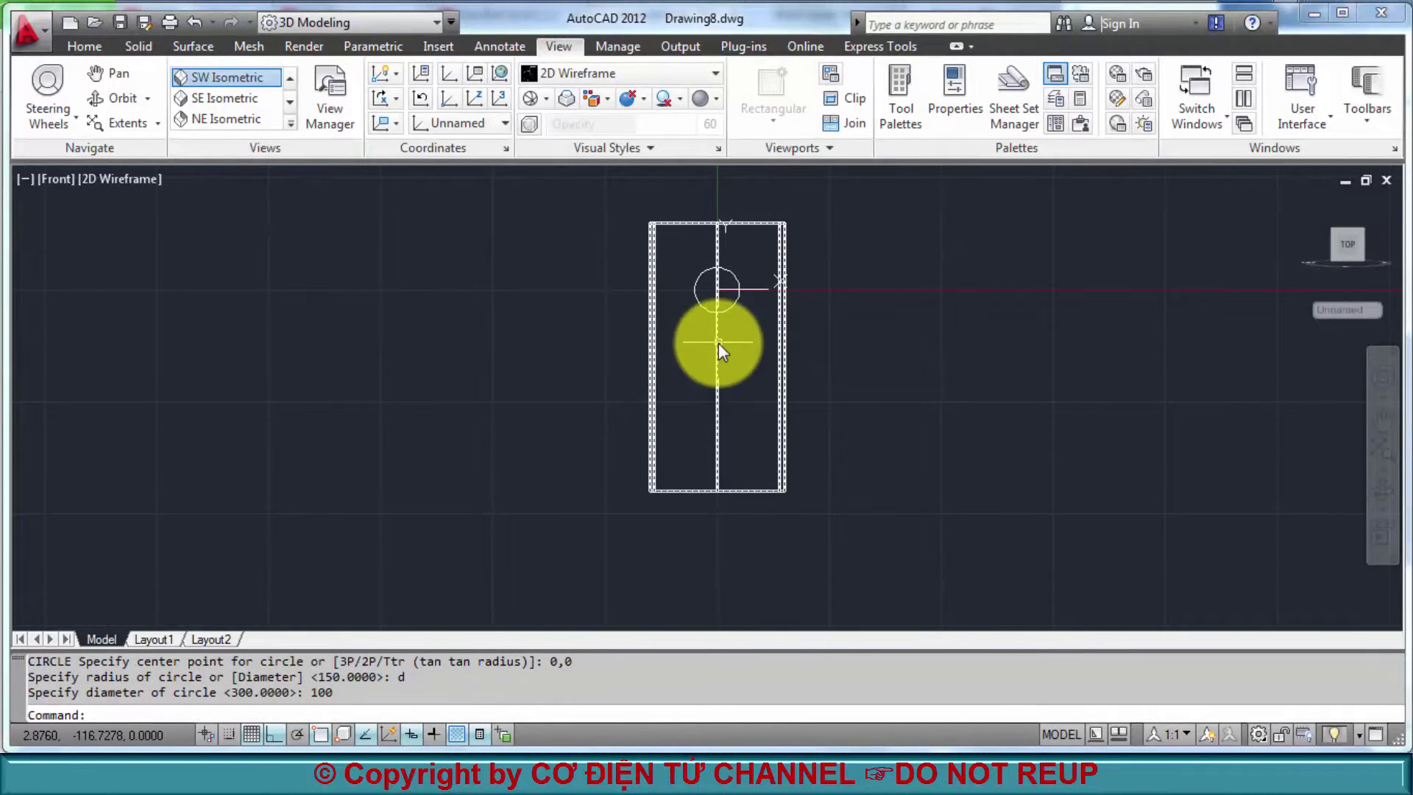
Offset the 100 circle 10 inward to make a concentric inner circle
text( O)
key(Return)
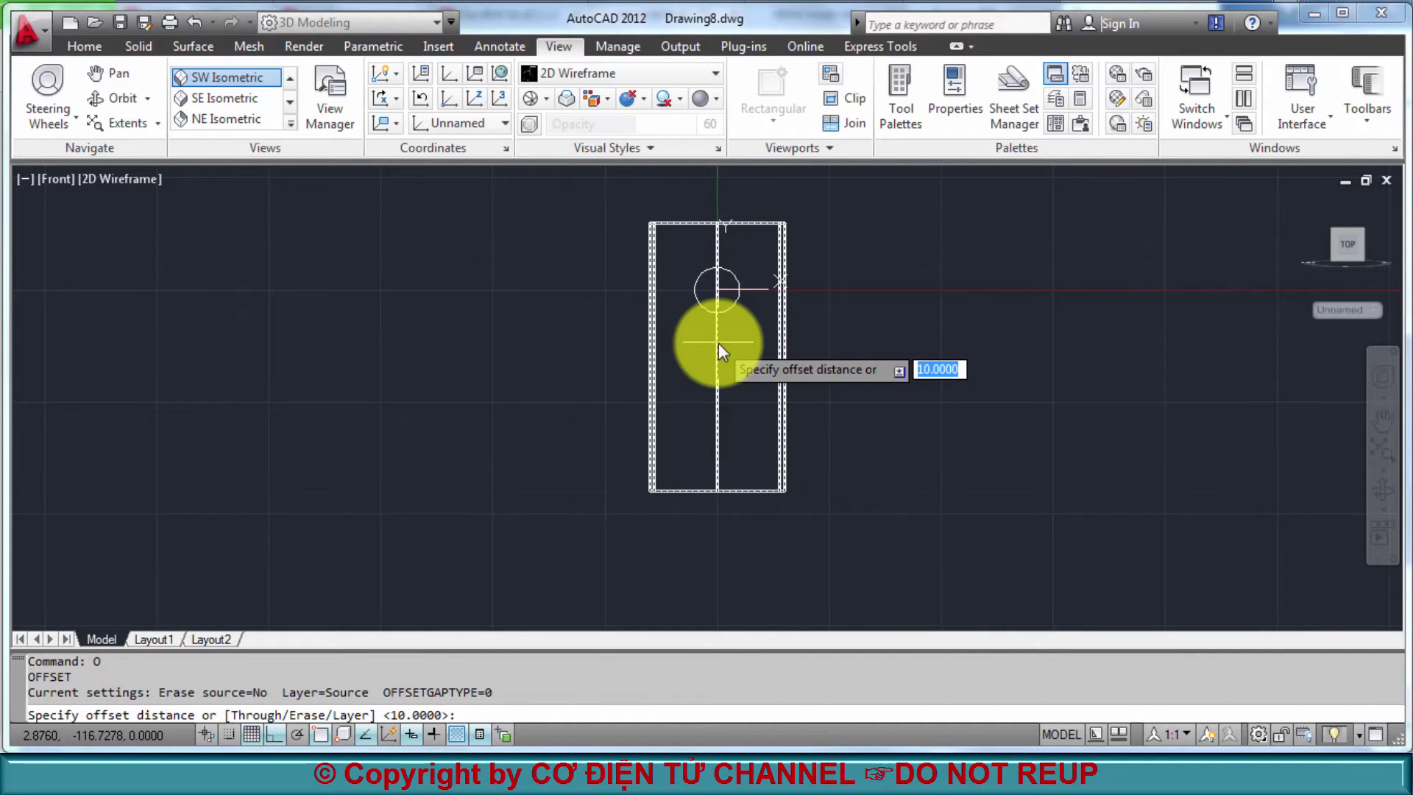
key(Return)
scroll(717, 291, up, 4)
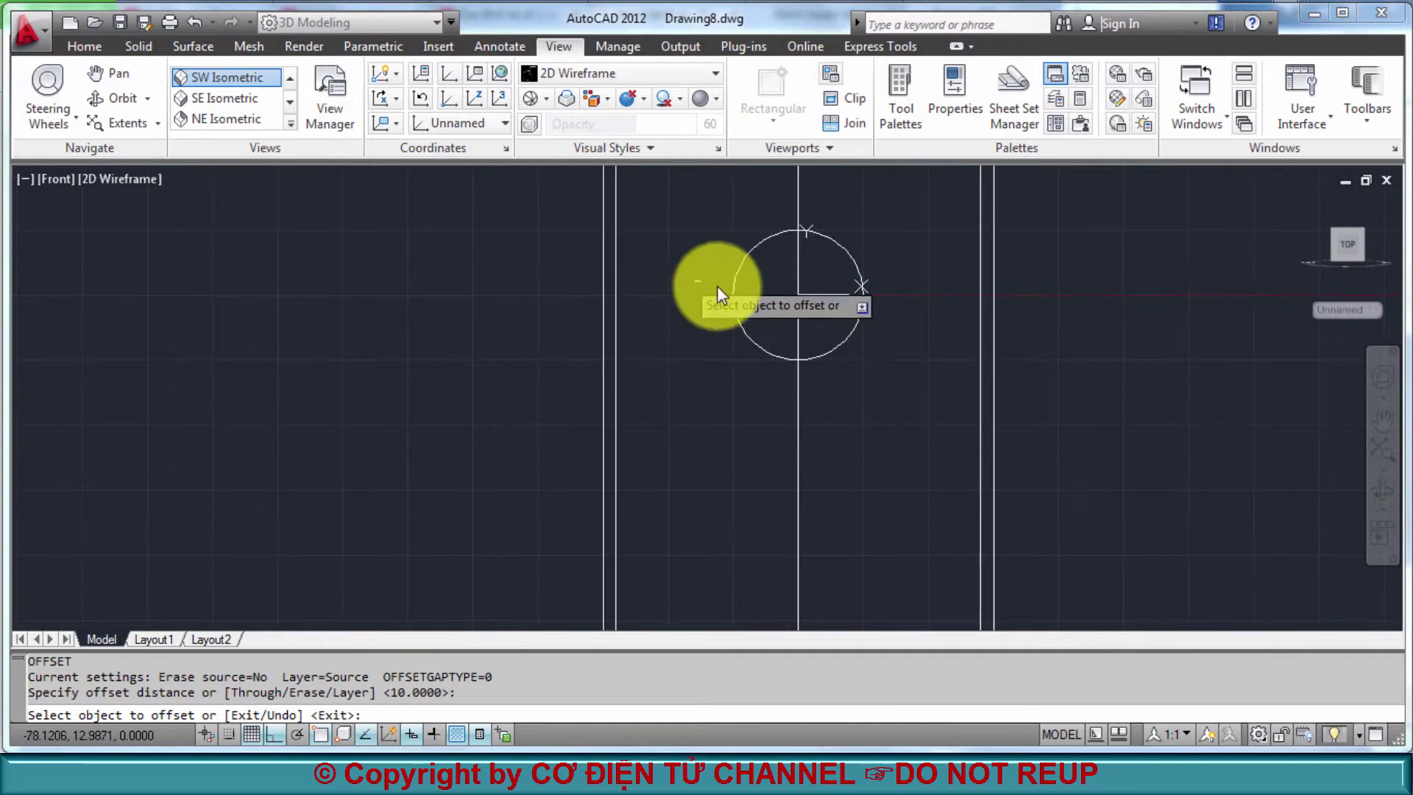
click(738, 320)
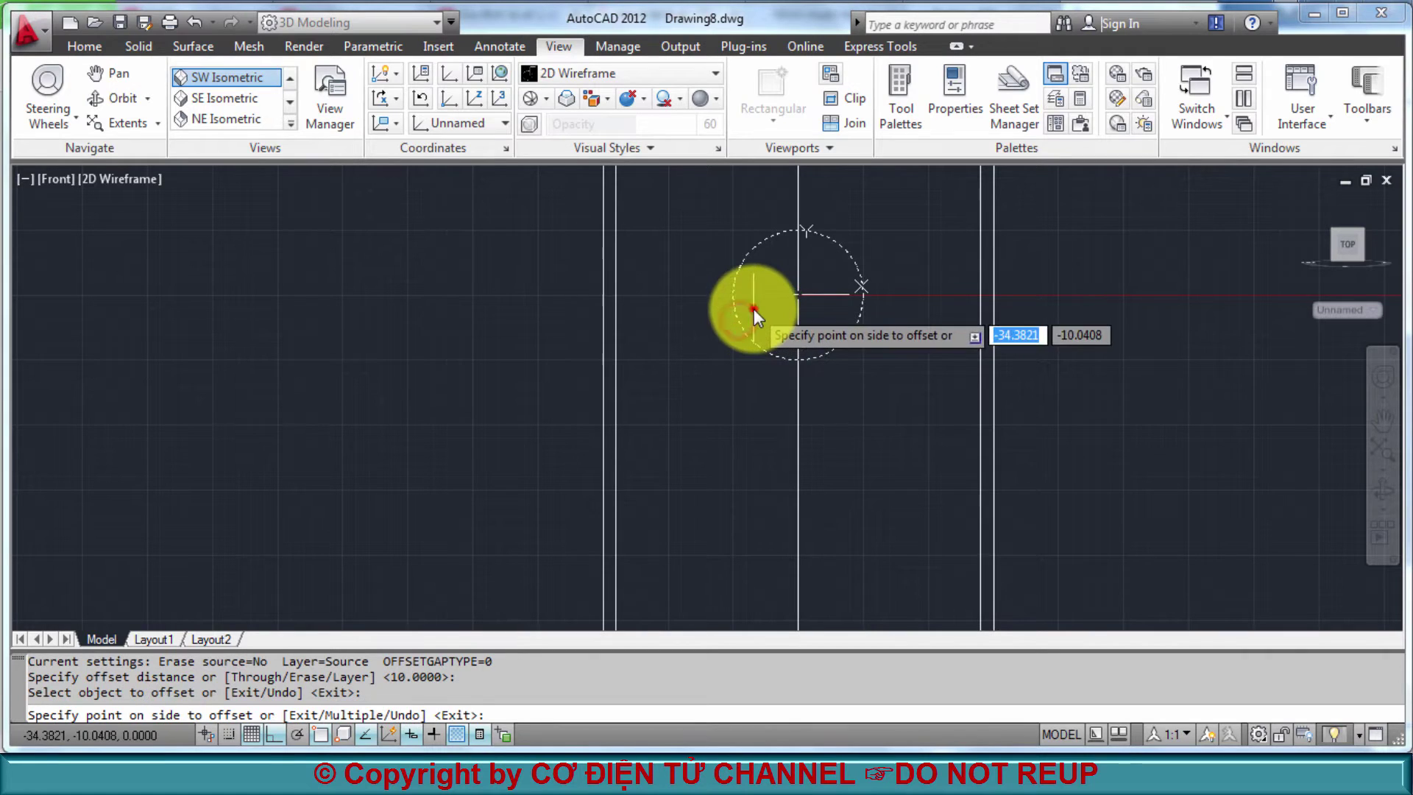
click(754, 308)
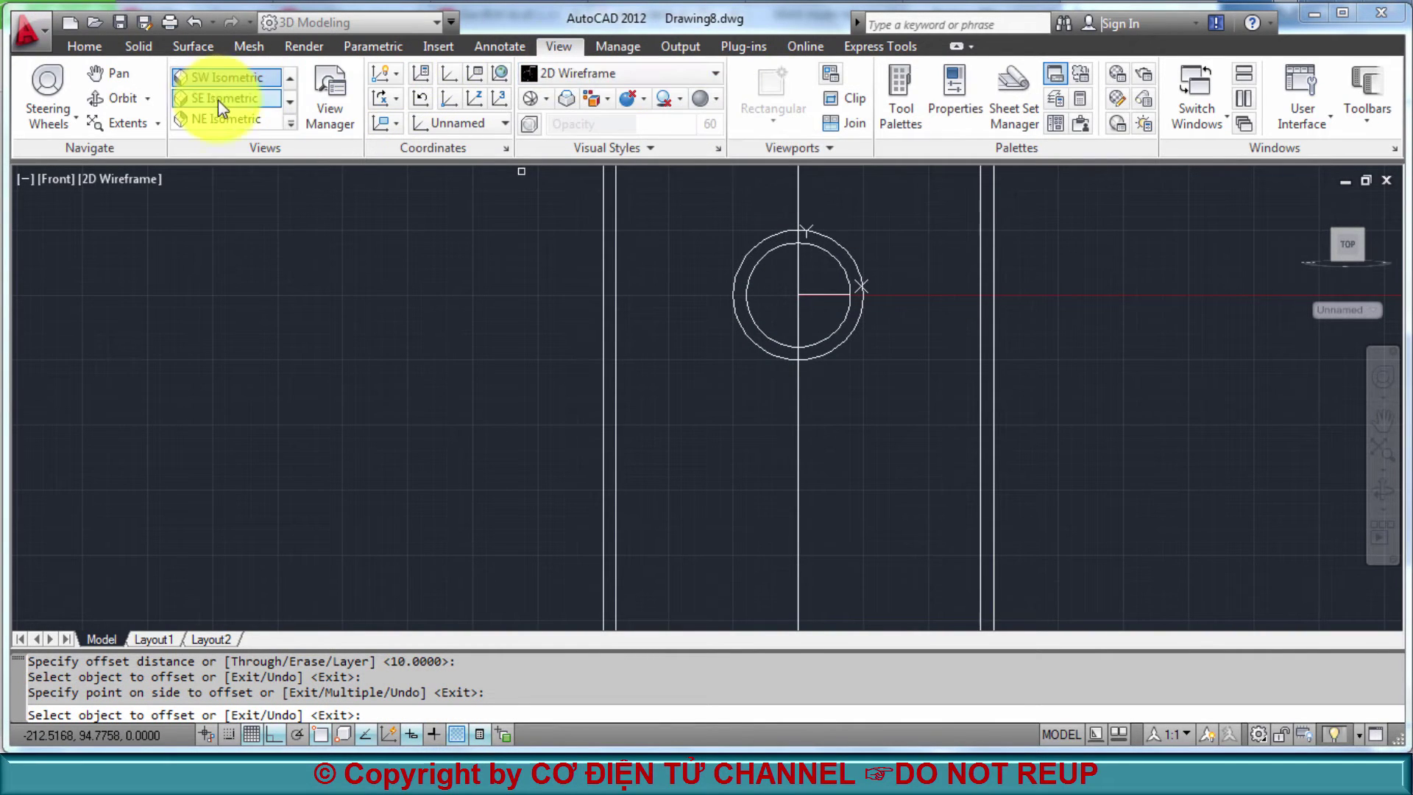
Switch to SW Isometric view, then start and cancel a Presspull on the small ring
click(254, 78)
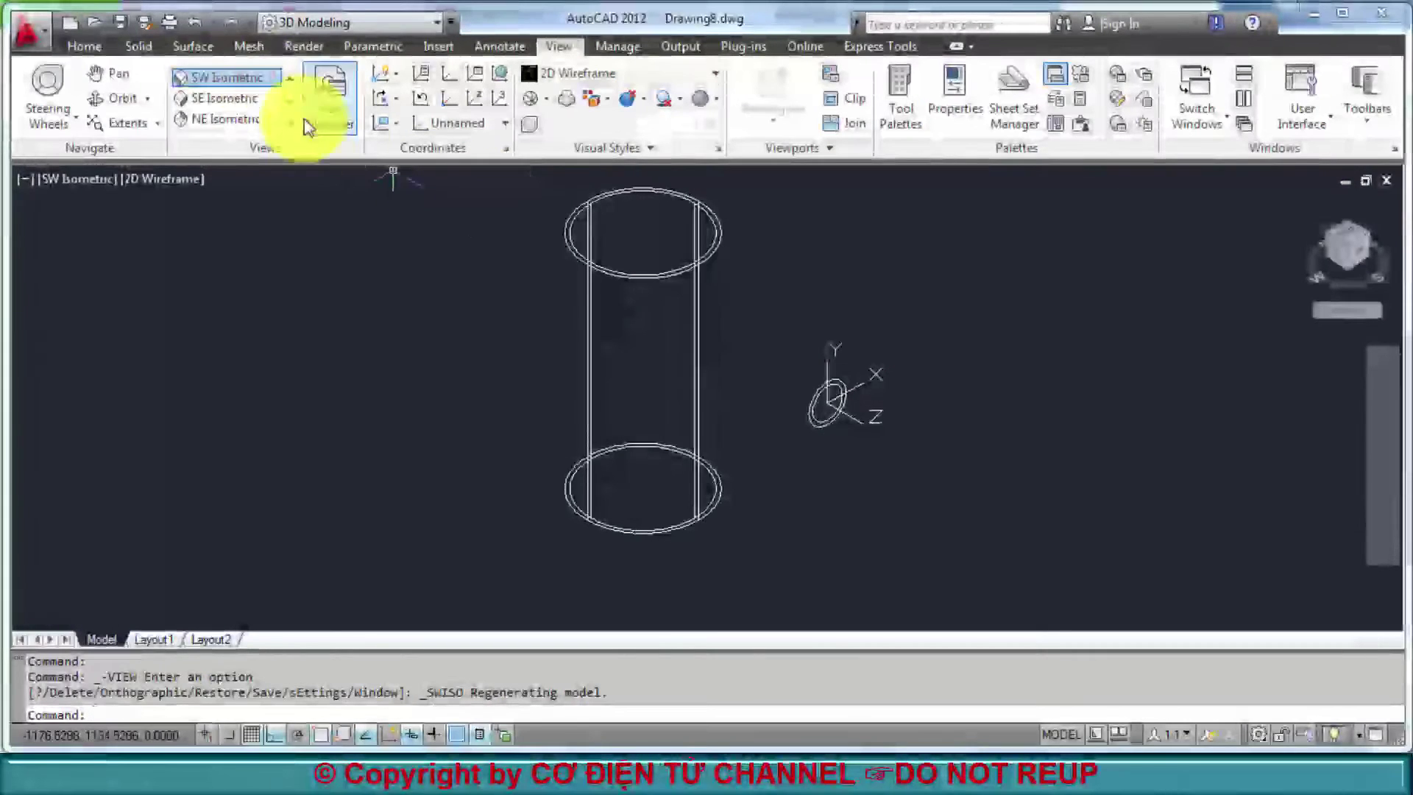
click(139, 45)
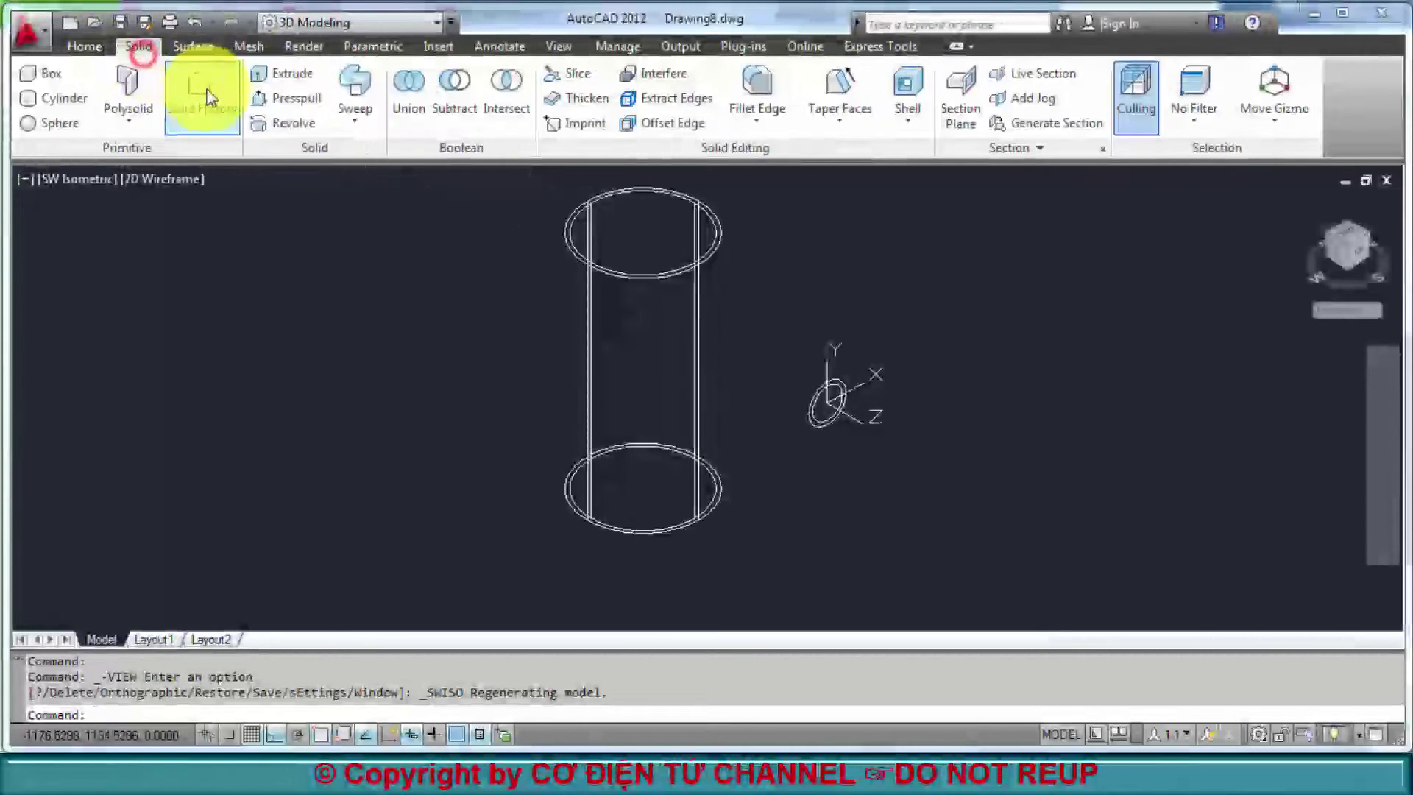
click(287, 100)
scroll(912, 413, up, 4)
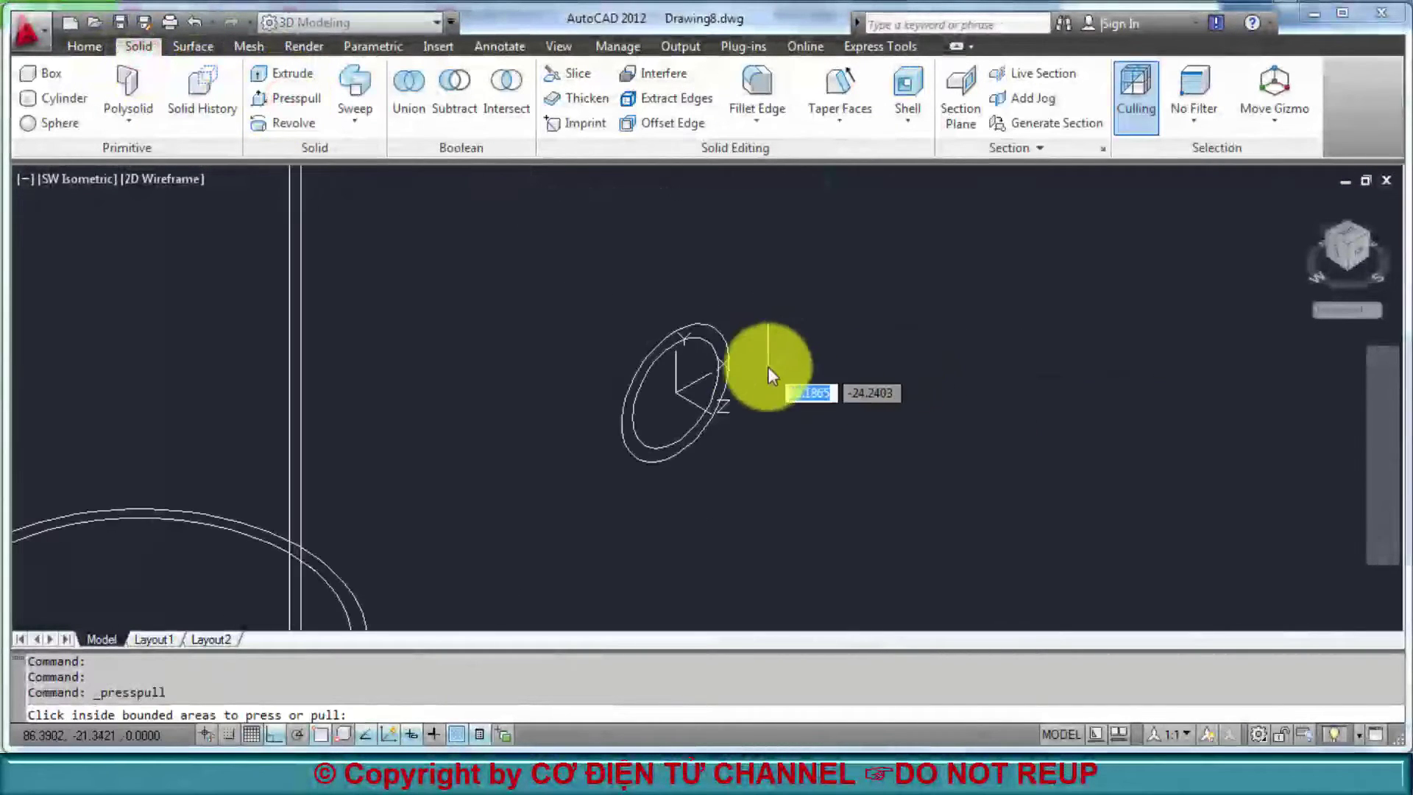
click(710, 335)
scroll(587, 298, down, 3)
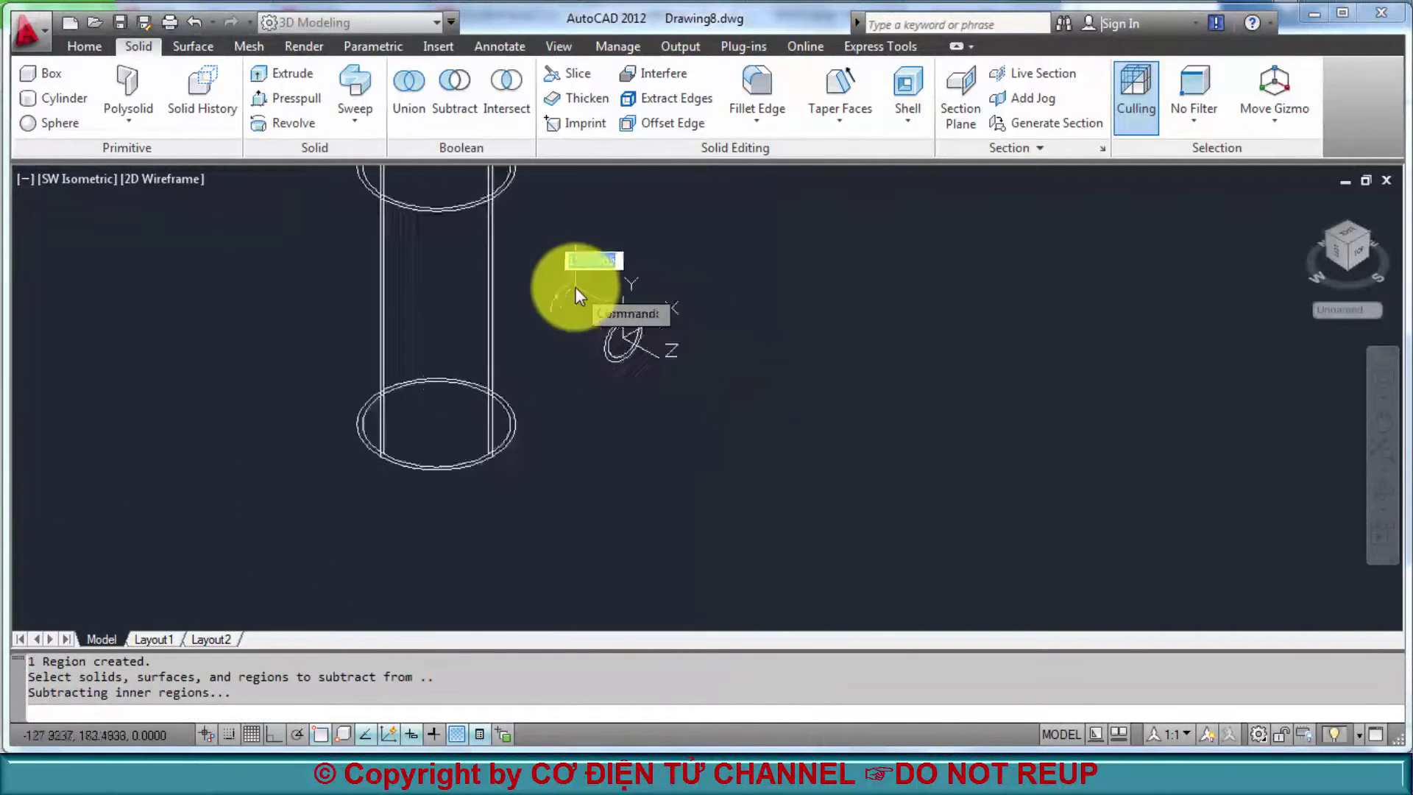
middle_drag(471, 183, 485, 251)
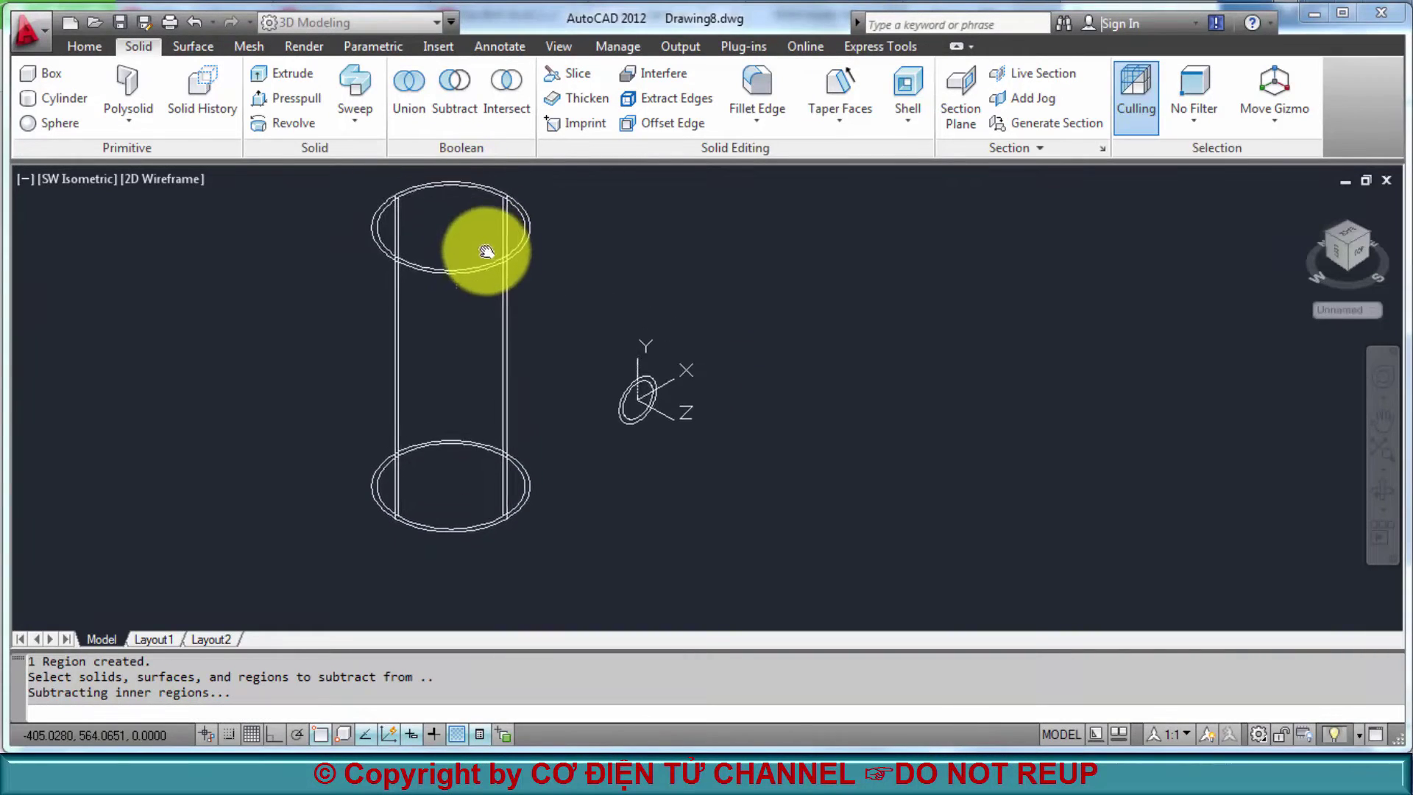
scroll(485, 251, up, 5)
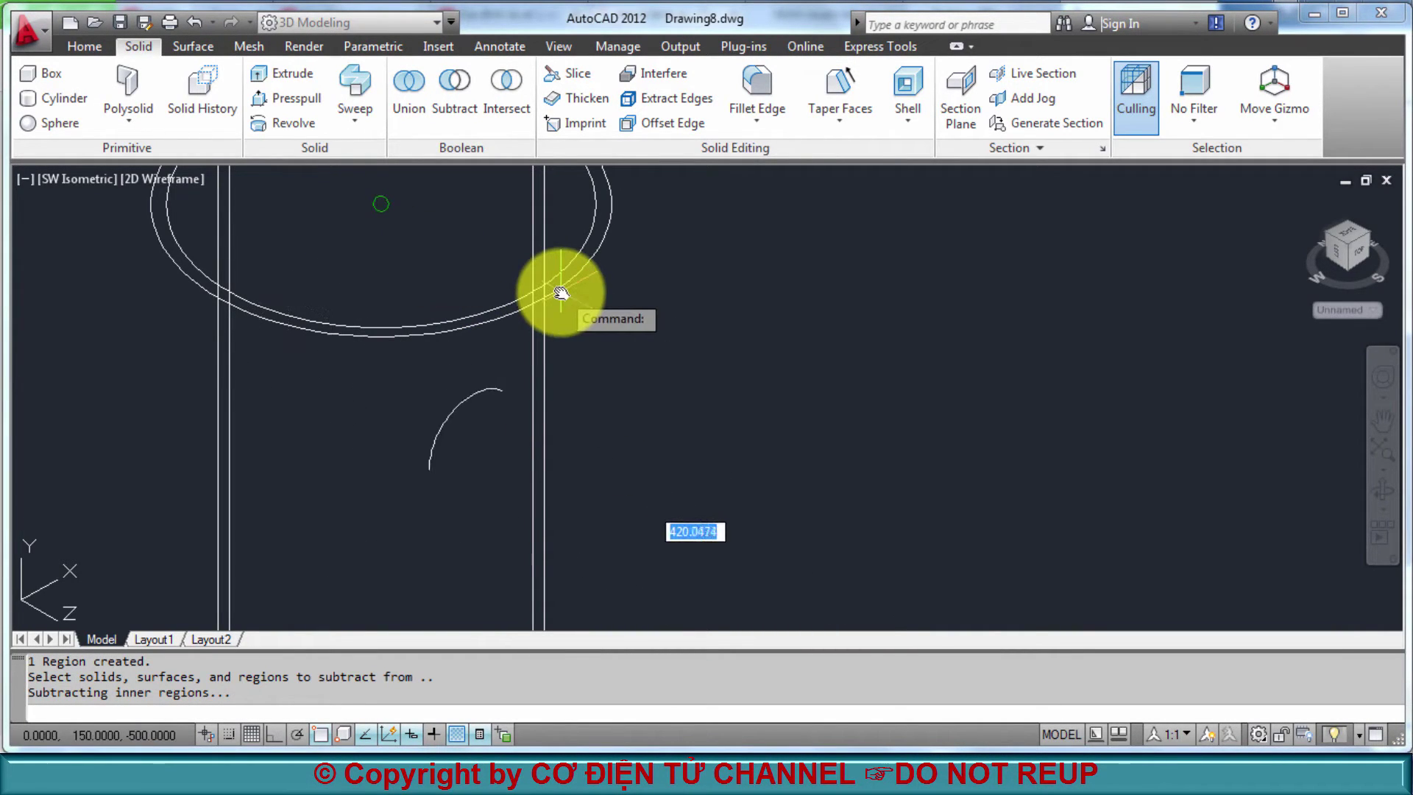
key(Escape)
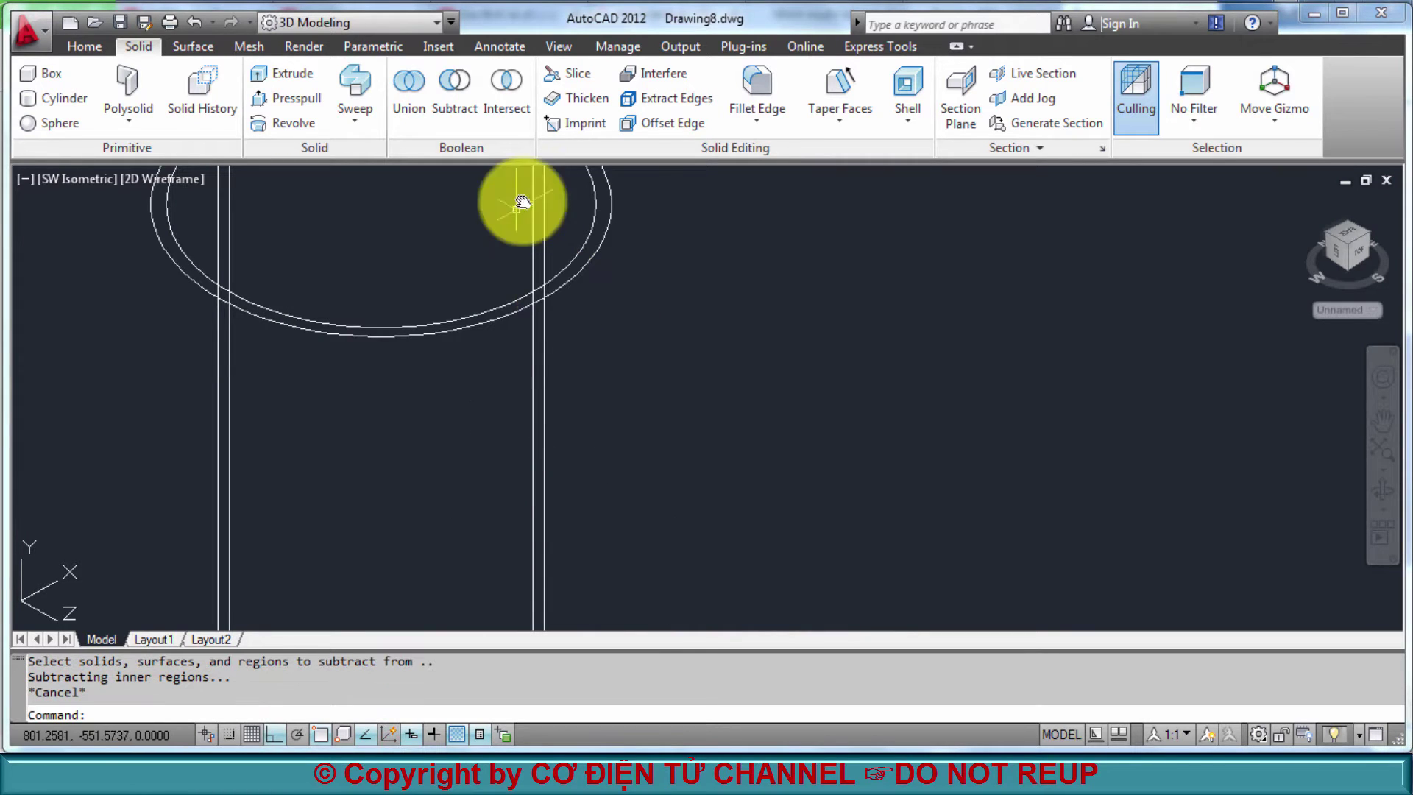
click(557, 45)
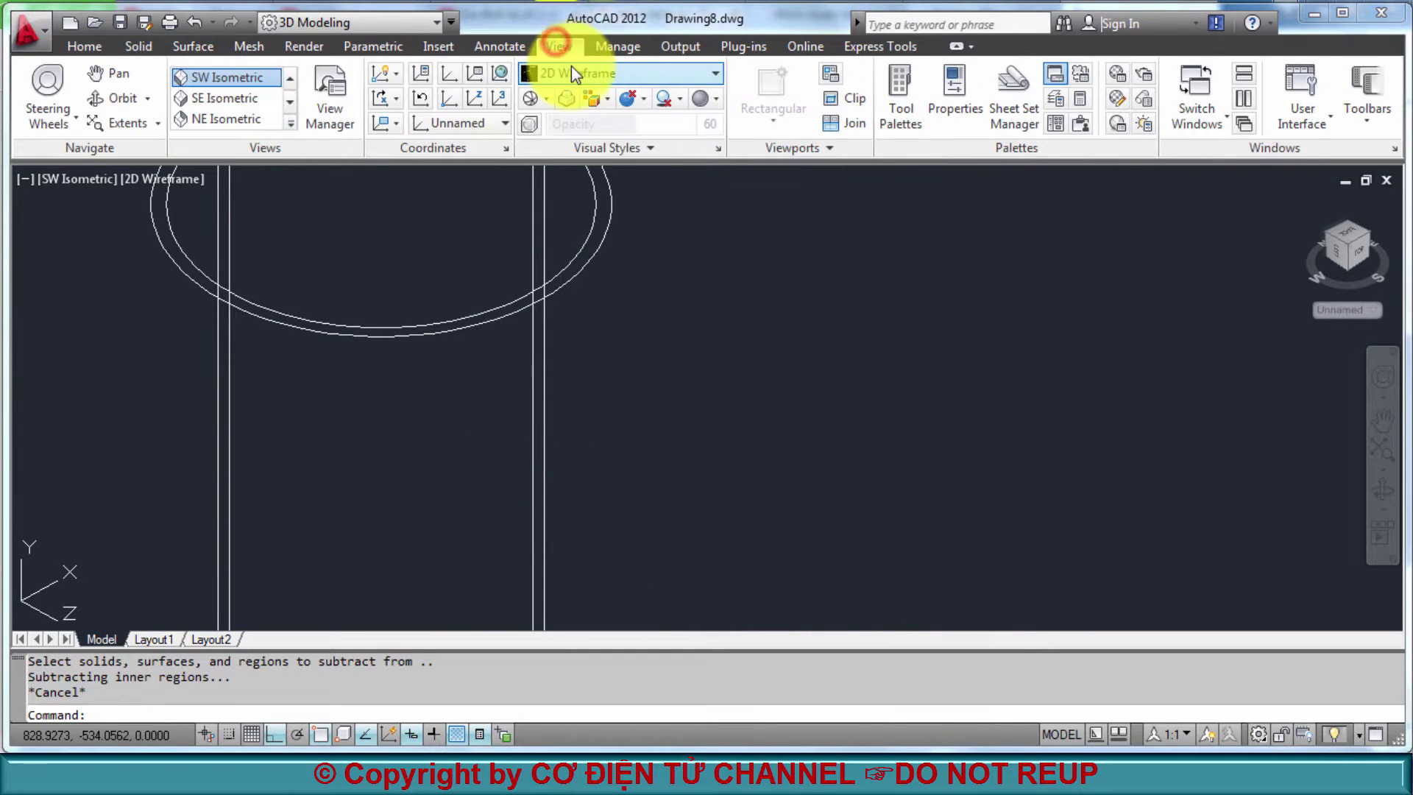
Shade the model with the Realistic visual style
click(681, 73)
click(837, 151)
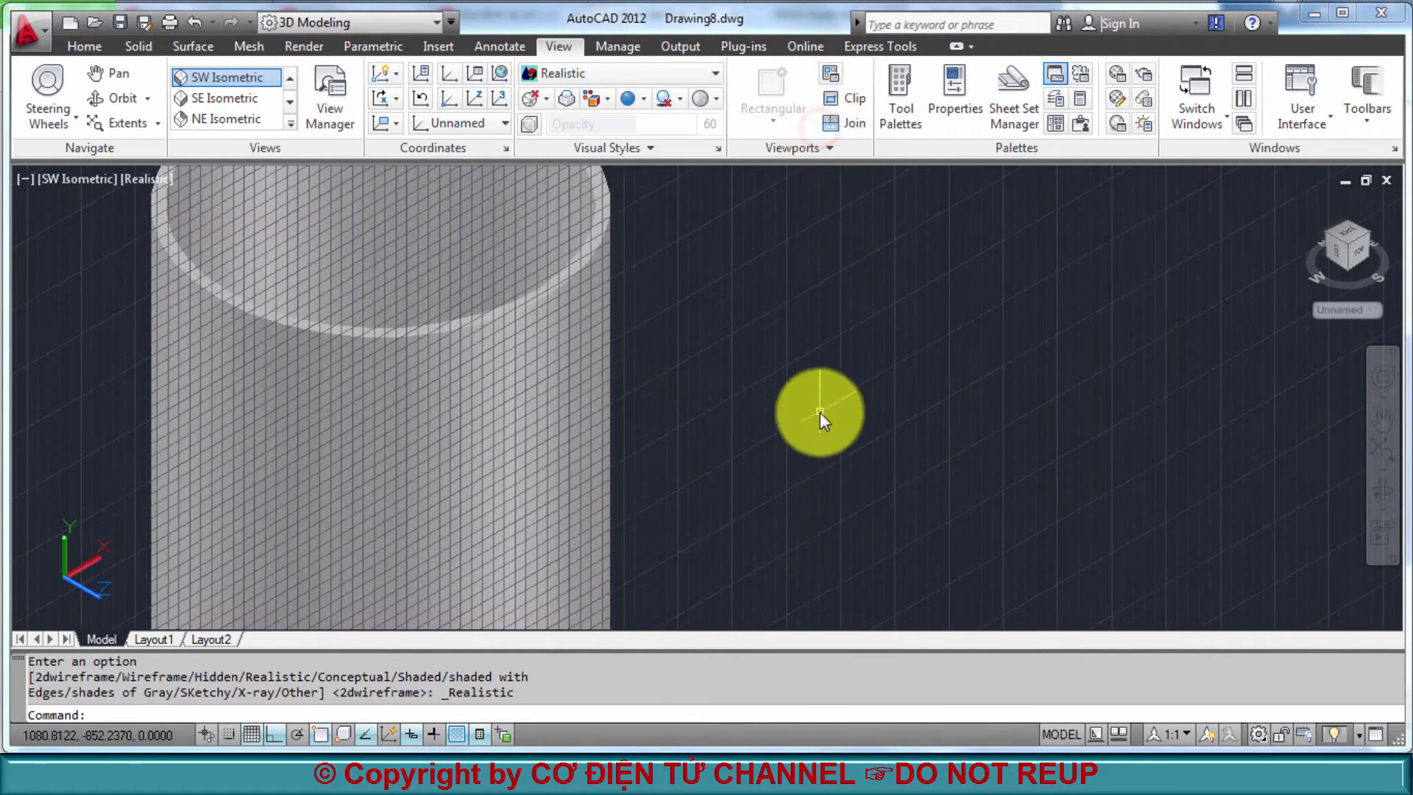
scroll(820, 413, down, 4)
Presspull the small ring into a branch tube reaching toward the vertical pipe
click(138, 46)
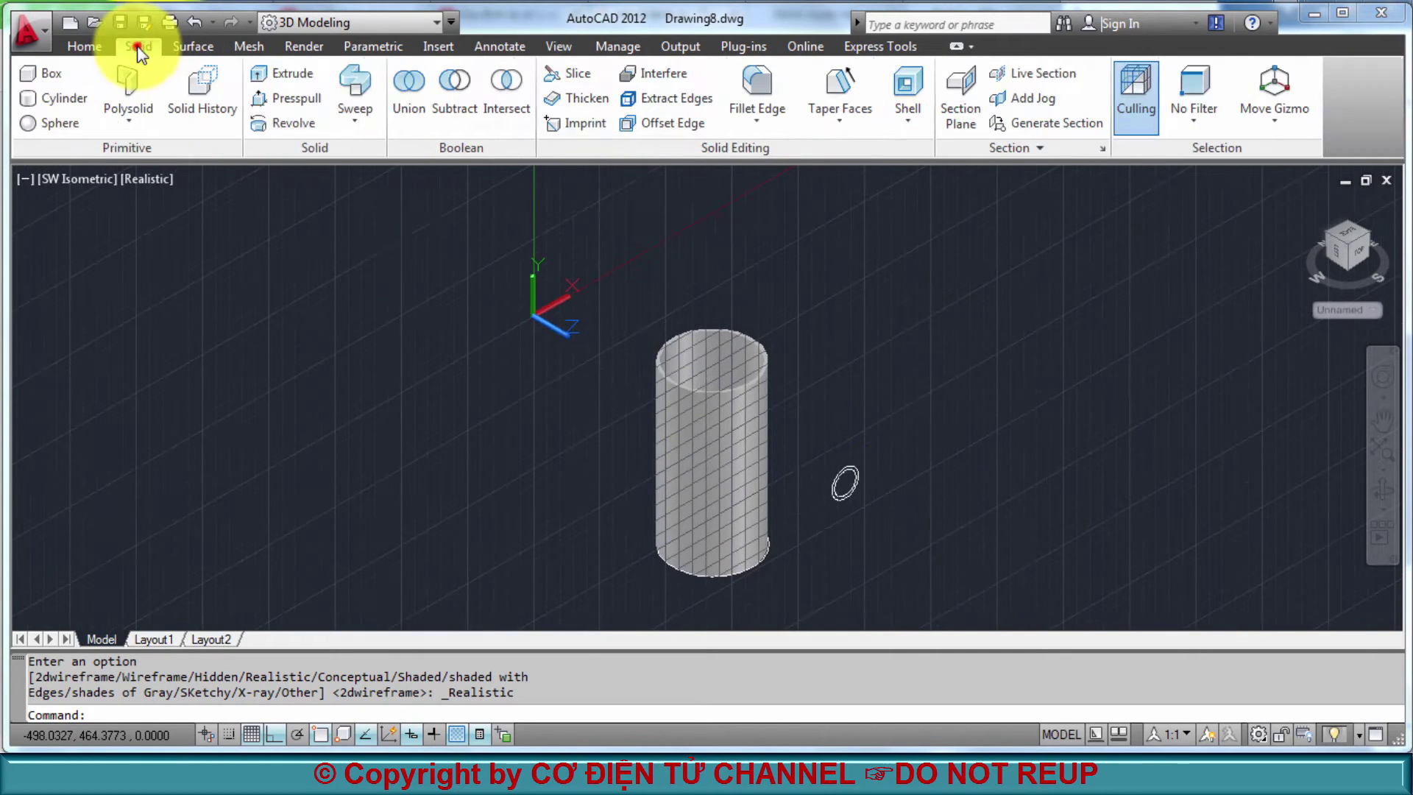
click(298, 98)
scroll(782, 524, up, 2)
scroll(978, 425, up, 4)
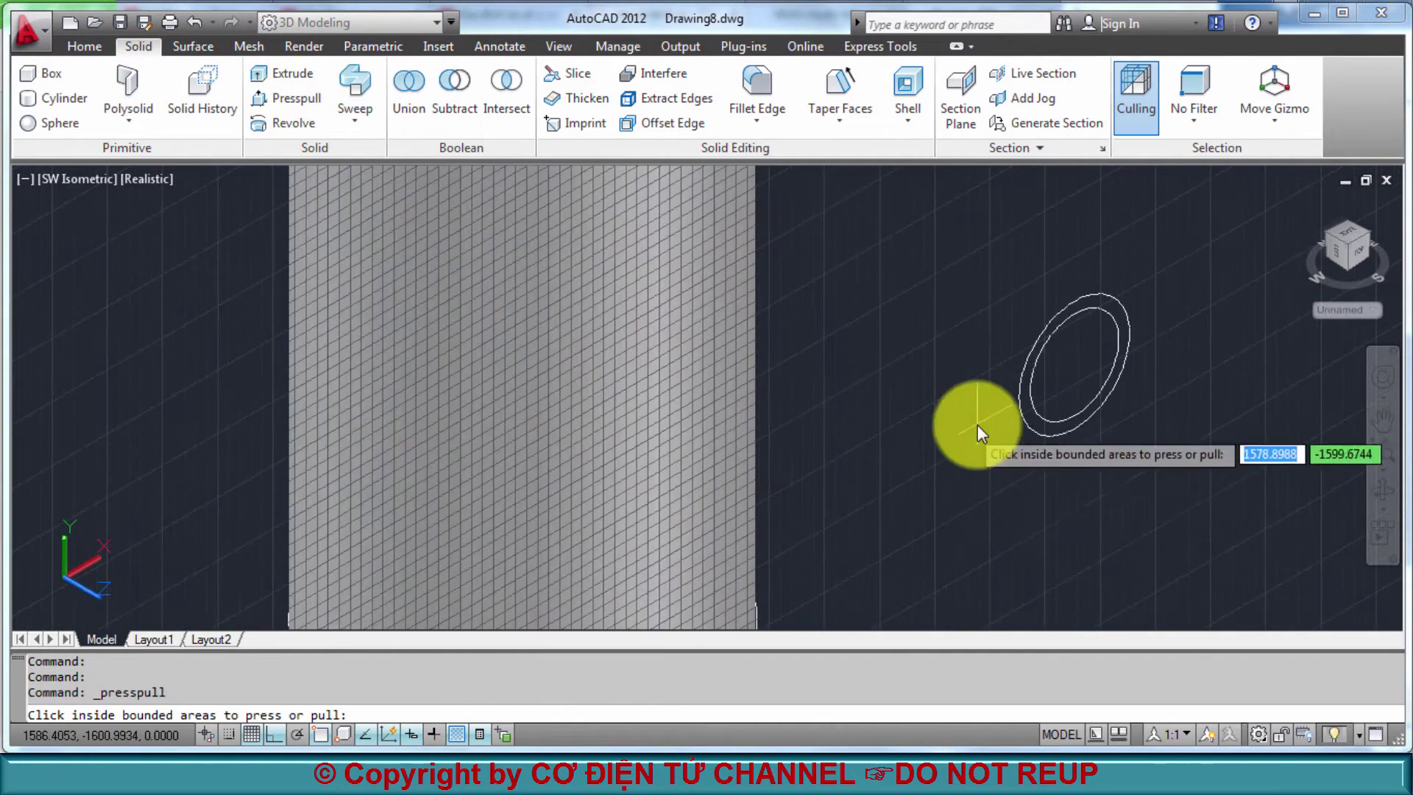
click(1030, 385)
scroll(930, 355, down, 3)
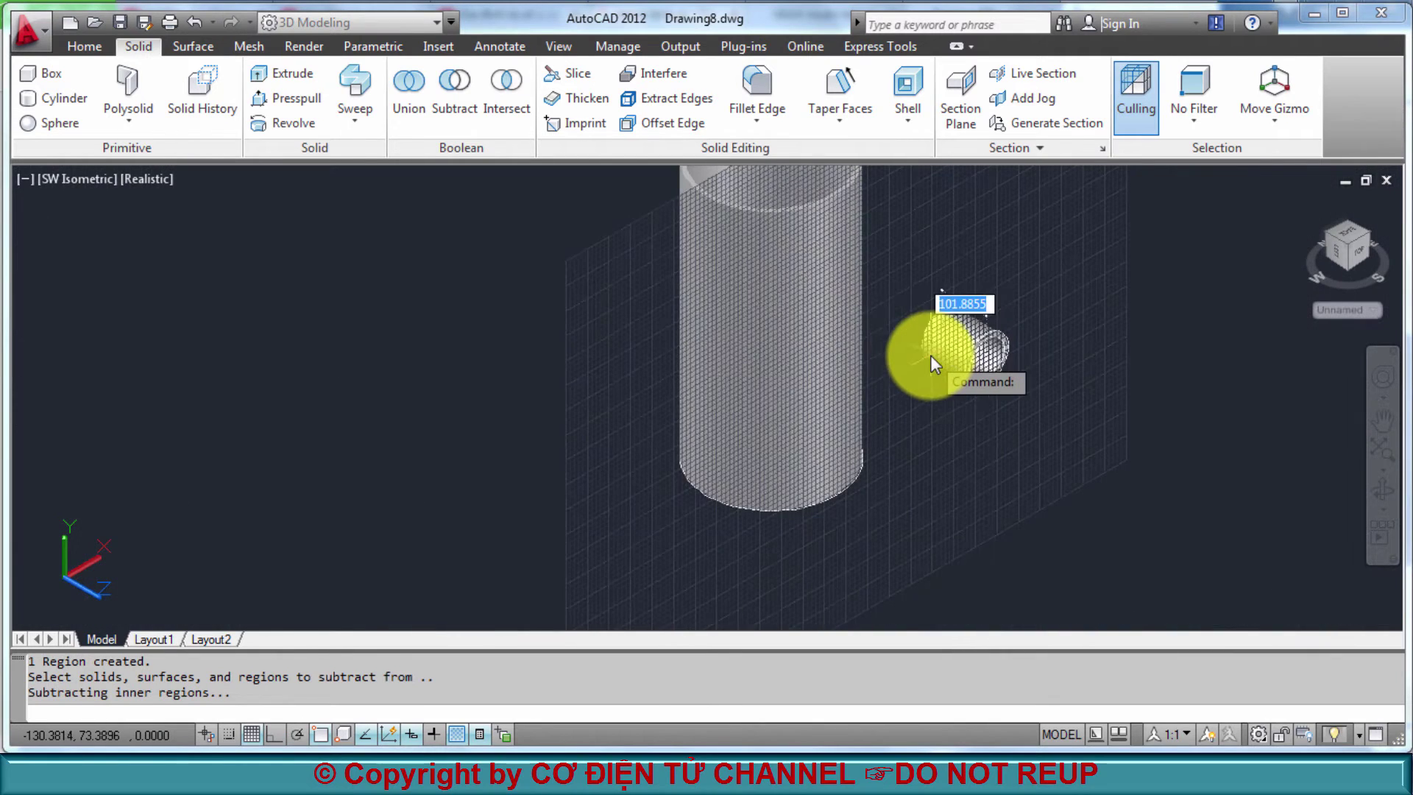
click(894, 311)
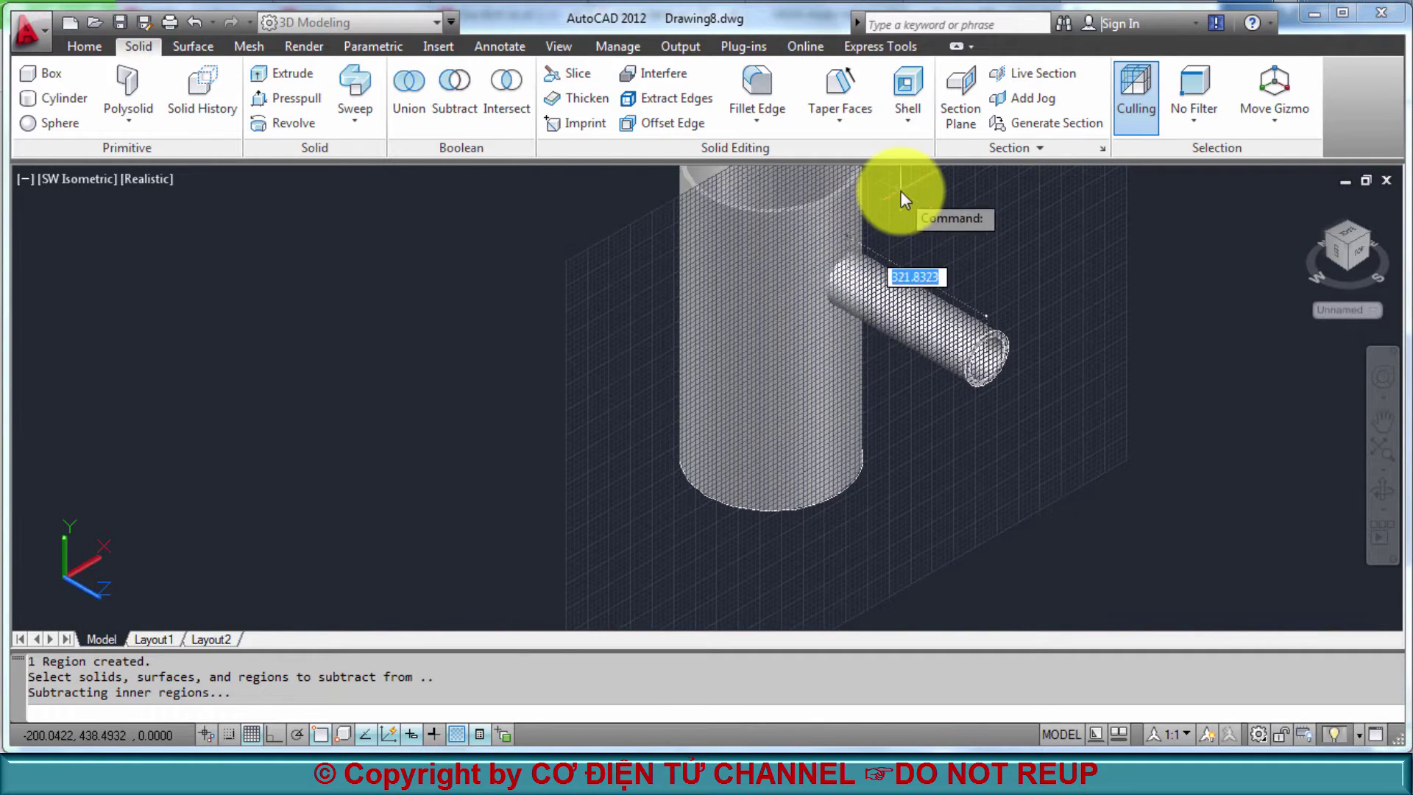
middle_drag(900, 210, 888, 307)
scroll(839, 290, up, 2)
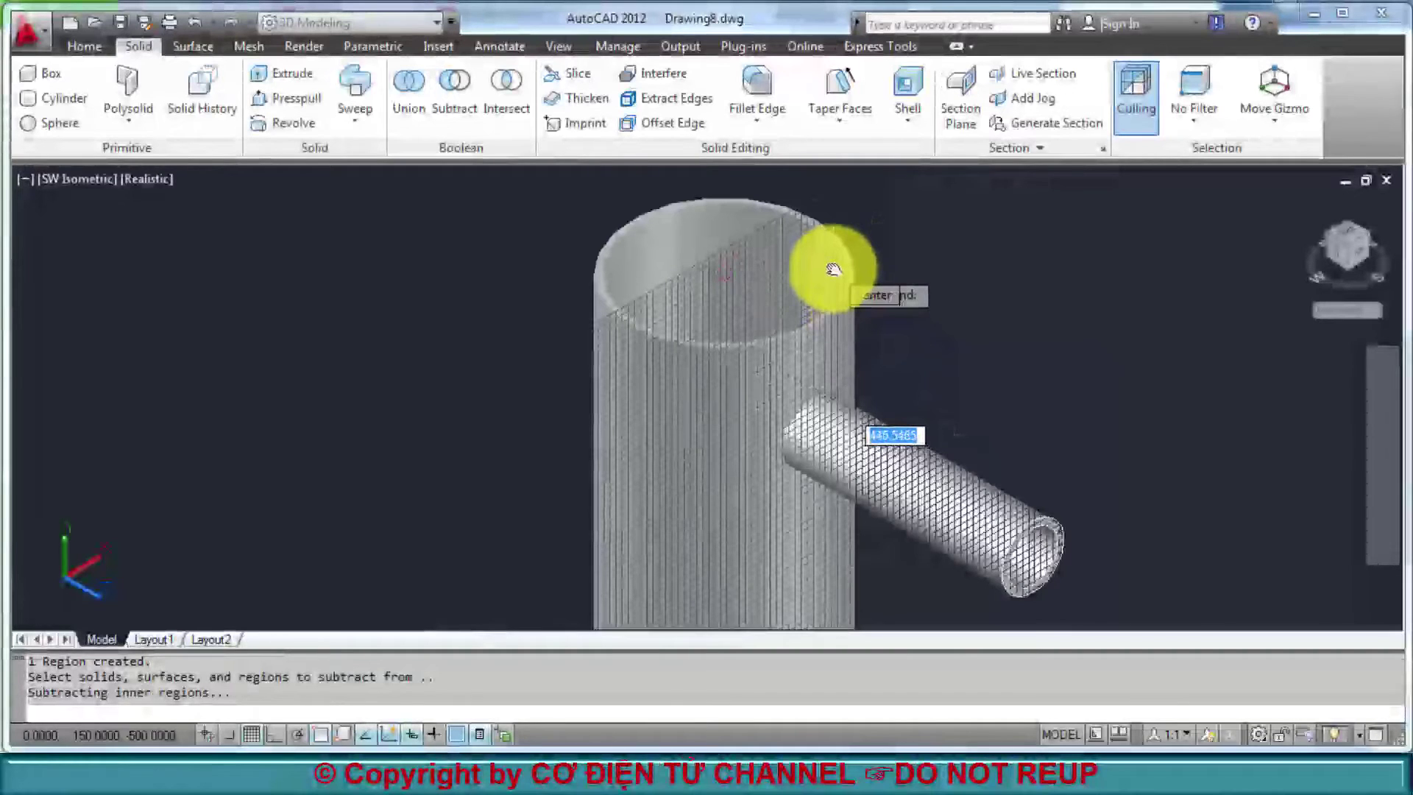
mouse_move(874, 273)
shift+middle_down()
mouse_move(867, 306)
mouse_move(959, 331)
mouse_move(760, 432)
shift+middle_up()
Snap the branch tube's length to a quadrant point on the vertical pipe and finish the Presspull
scroll(749, 440, up, 3)
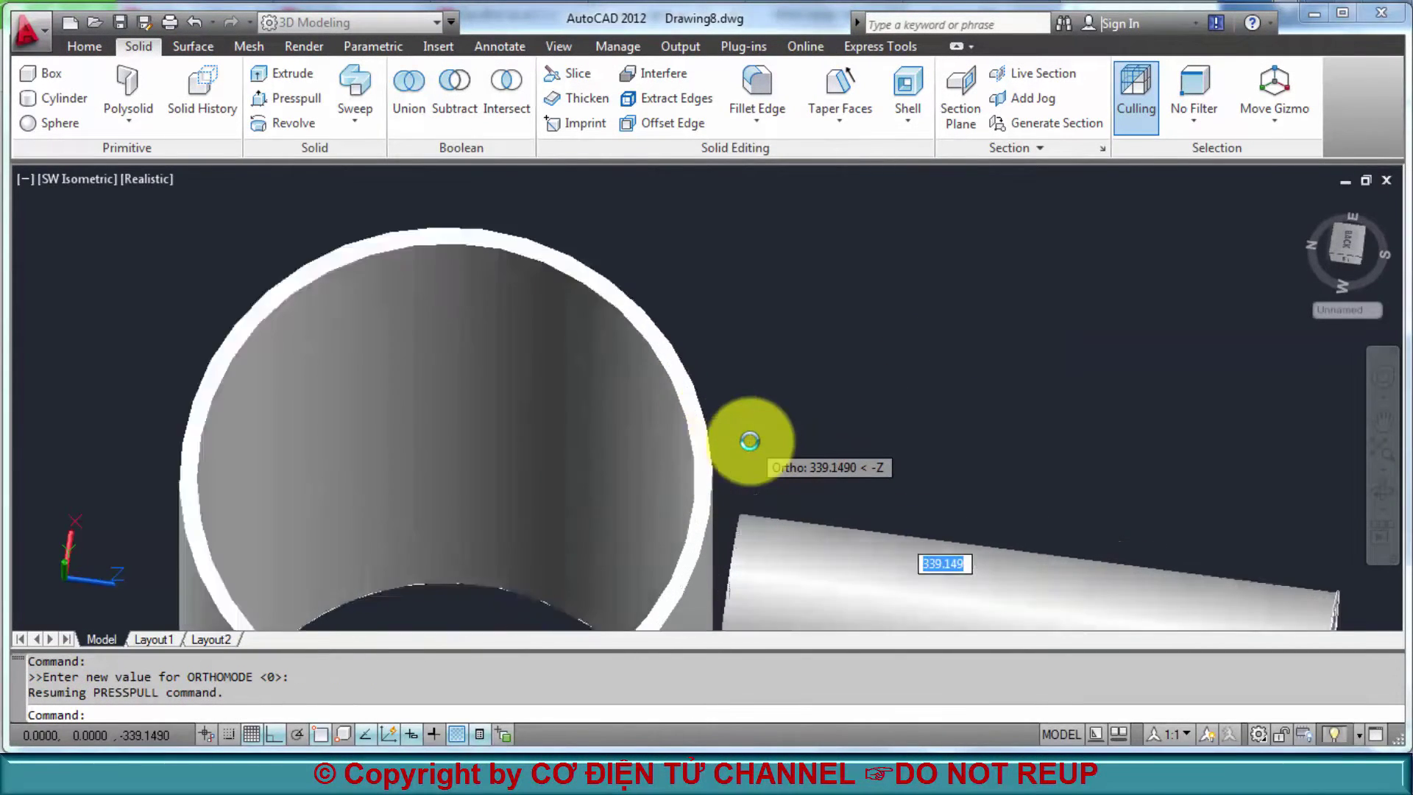
scroll(750, 440, up, 2)
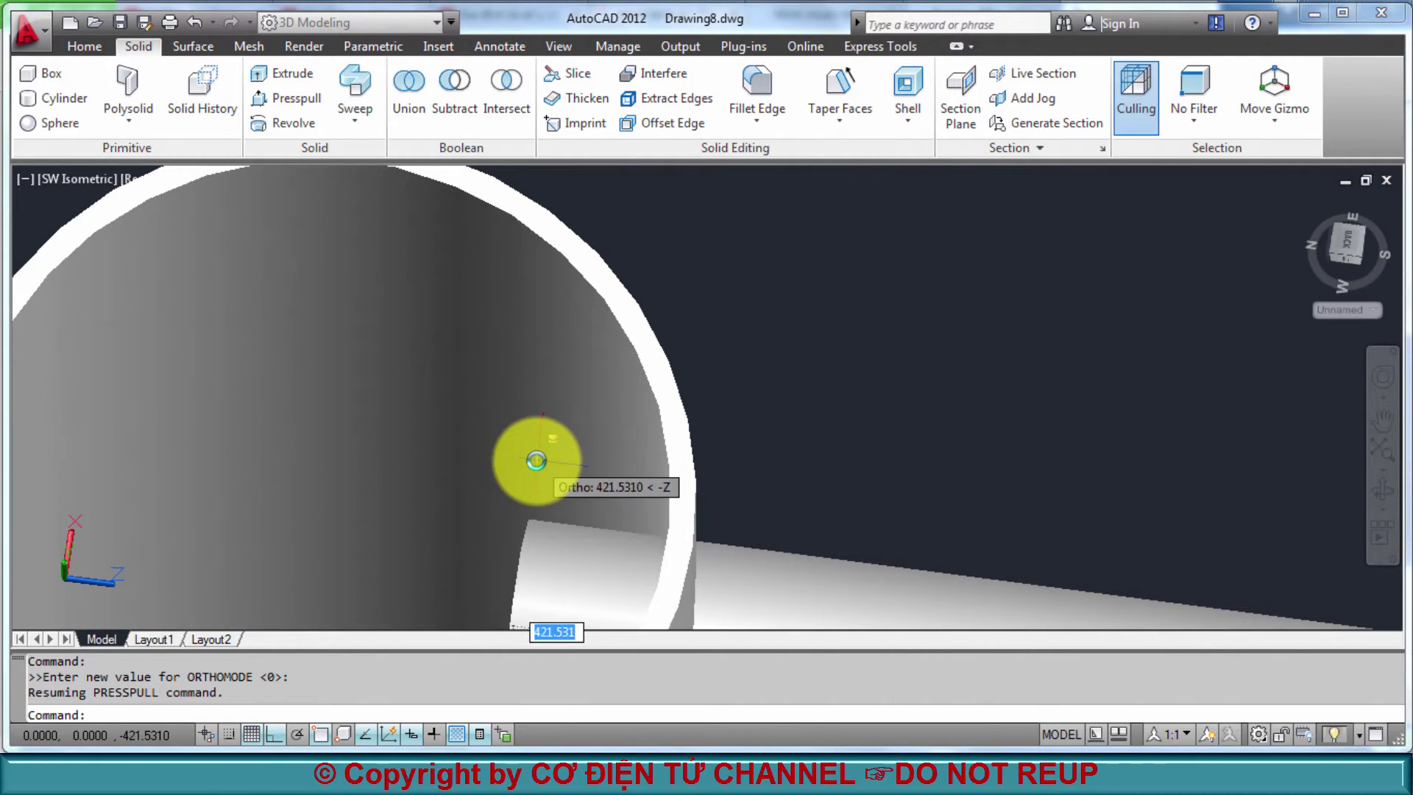
shift+right_click(536, 460)
click(602, 546)
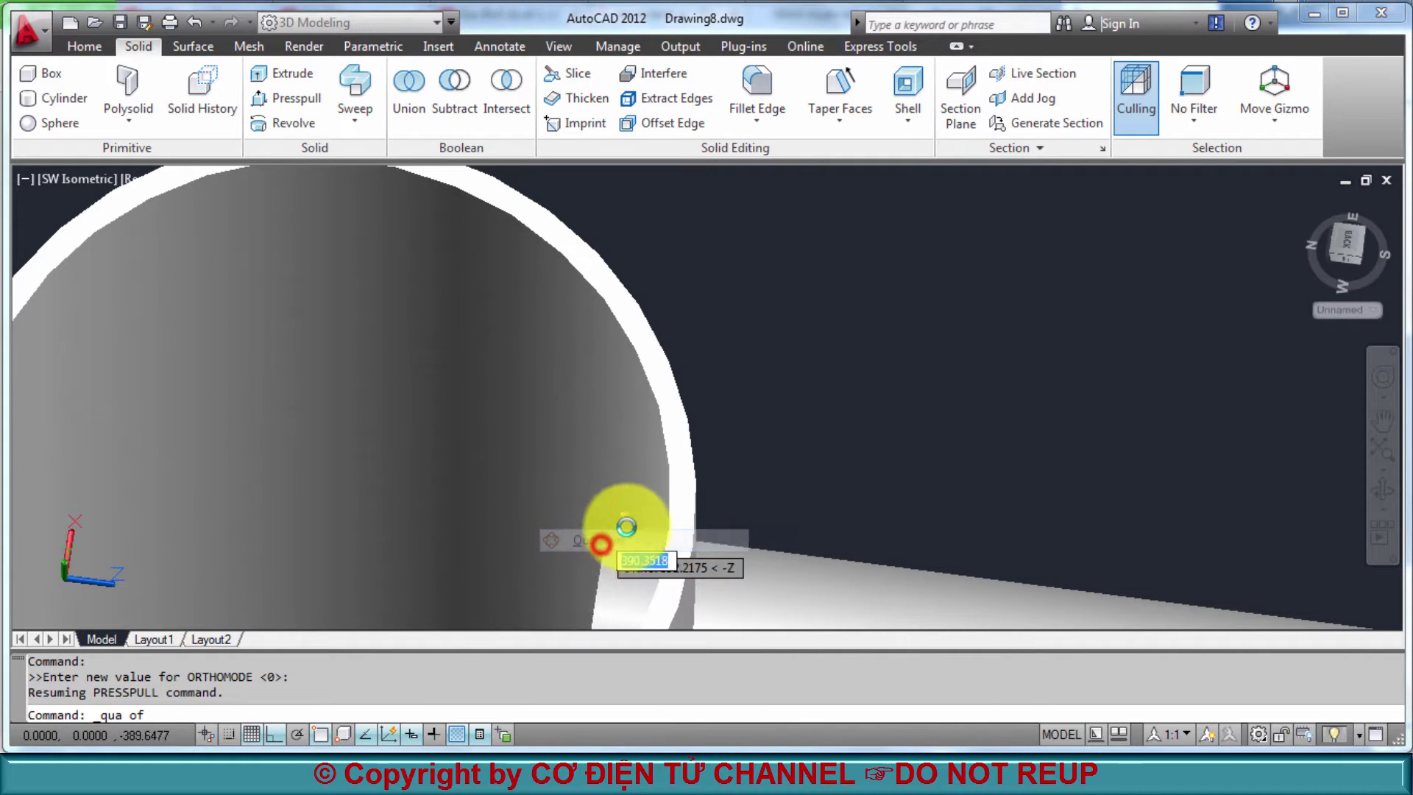
click(666, 542)
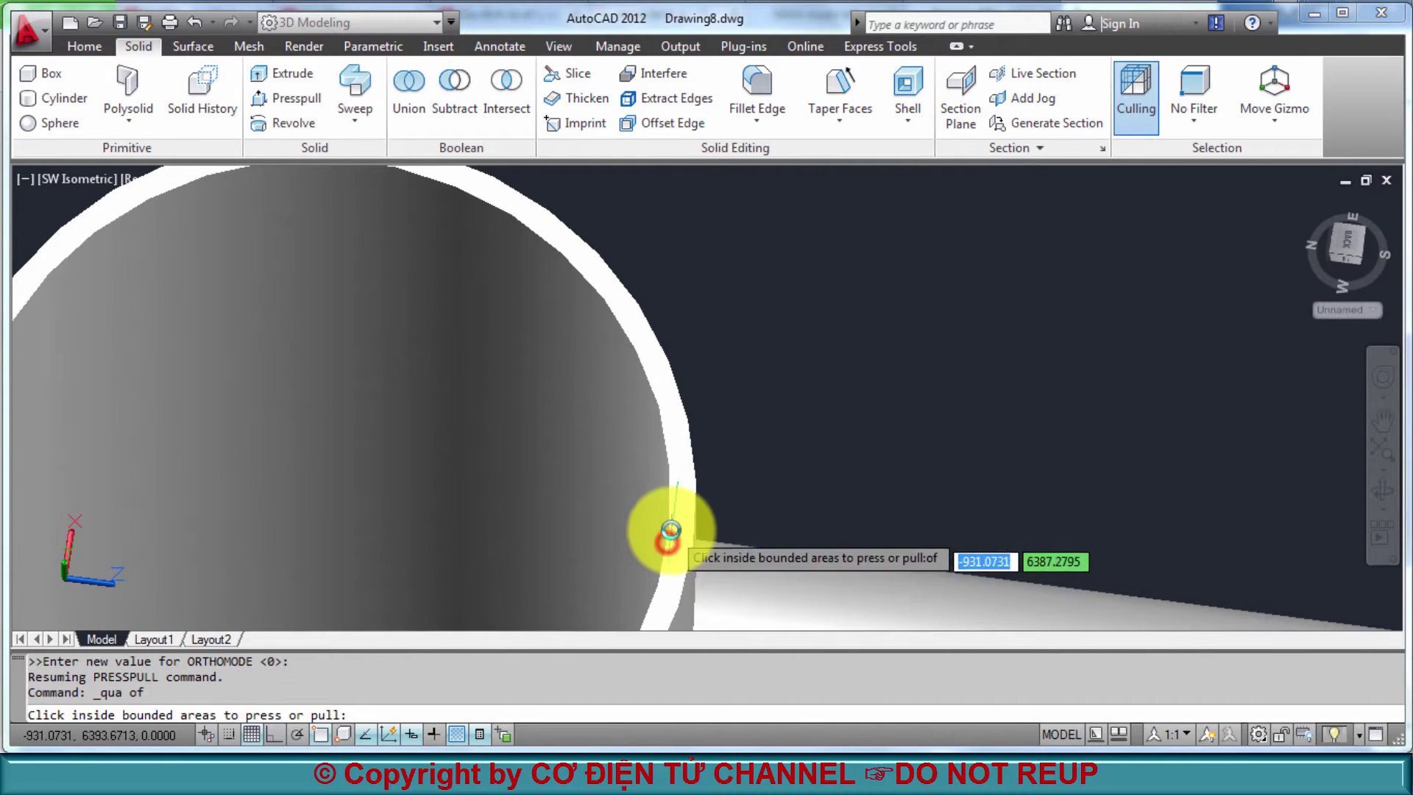
key(Return)
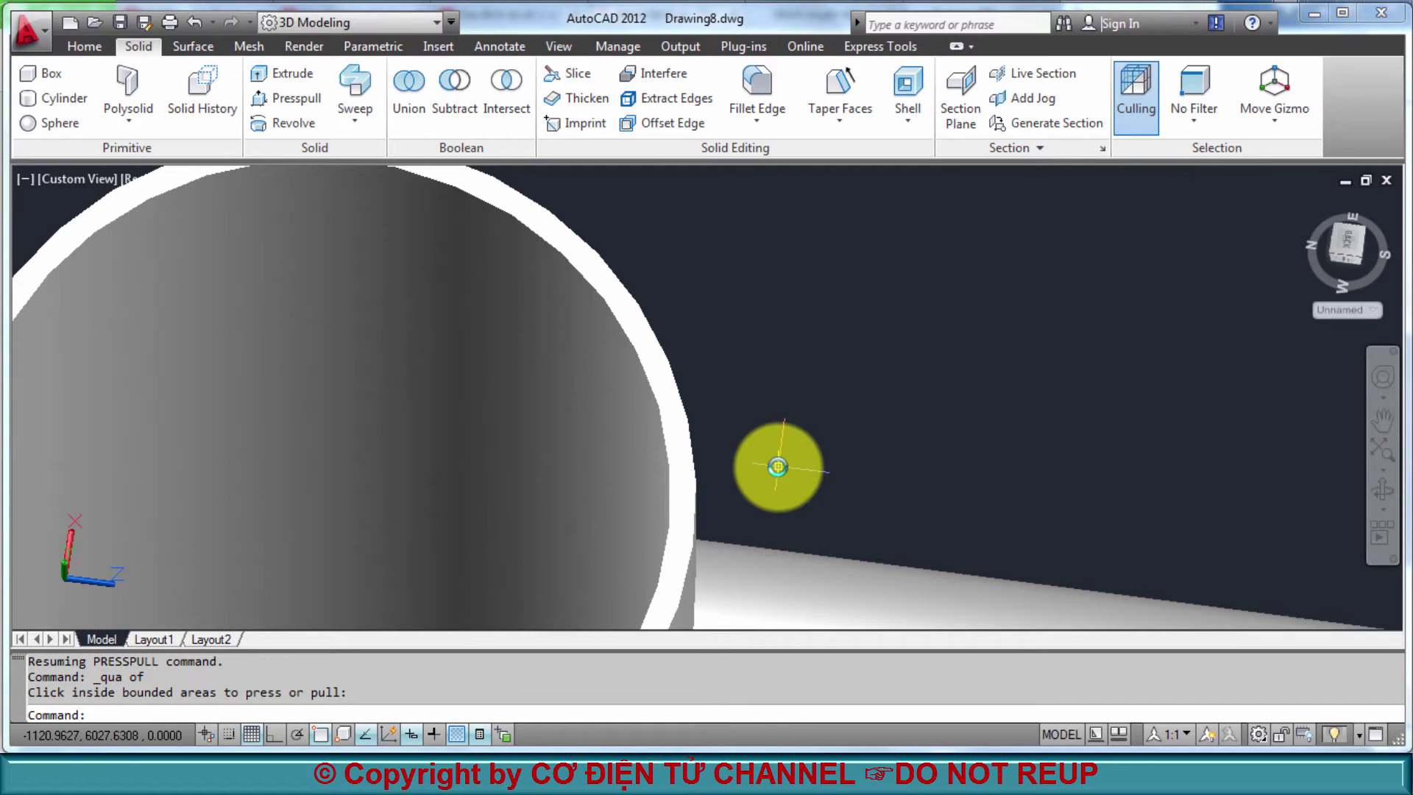
mouse_move(778, 465)
shift+middle_down()
mouse_move(807, 456)
mouse_move(735, 383)
mouse_move(728, 404)
mouse_move(788, 420)
mouse_move(681, 391)
mouse_move(658, 353)
mouse_move(684, 382)
mouse_move(872, 454)
shift+middle_up()
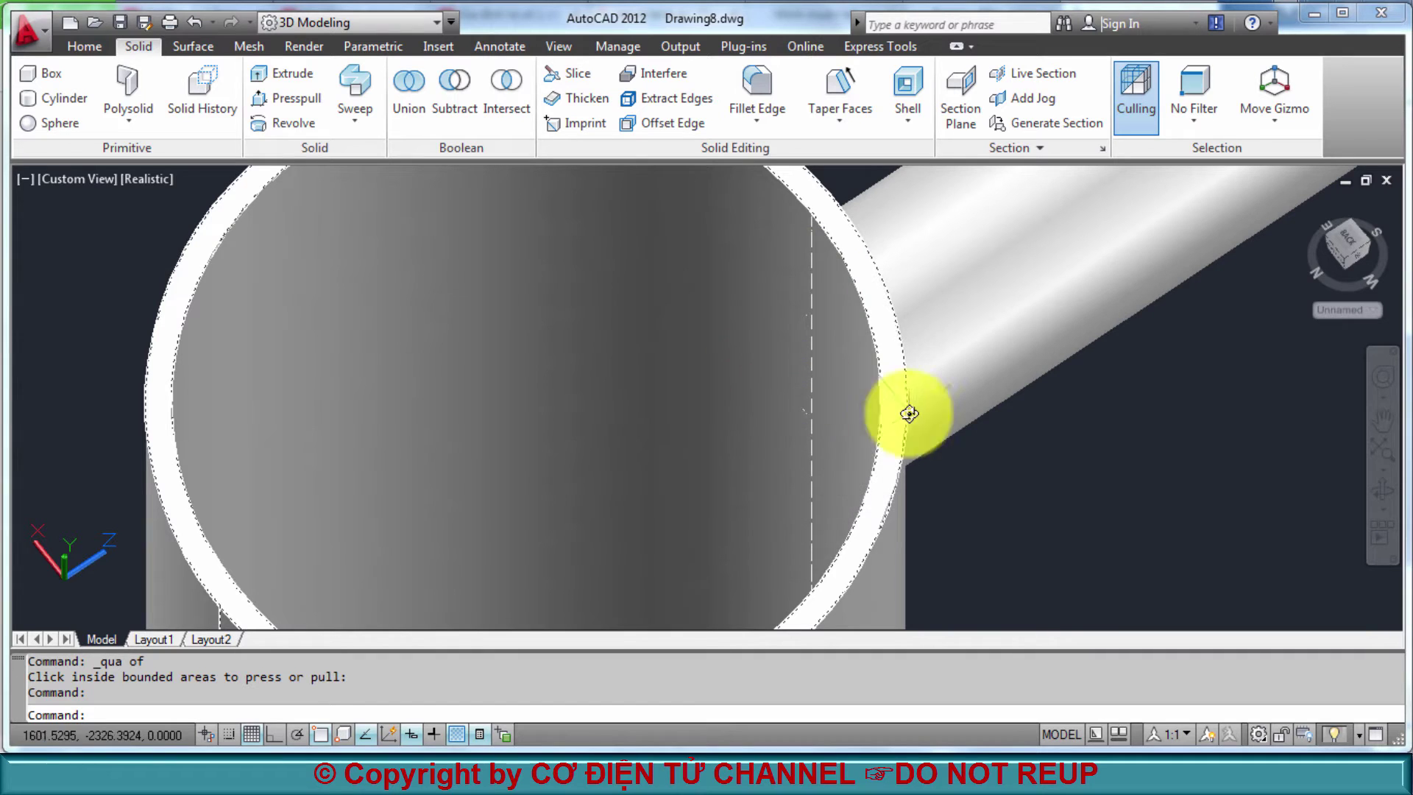
mouse_move(1047, 473)
middle_down()
mouse_move(836, 451)
mouse_move(778, 384)
middle_up()
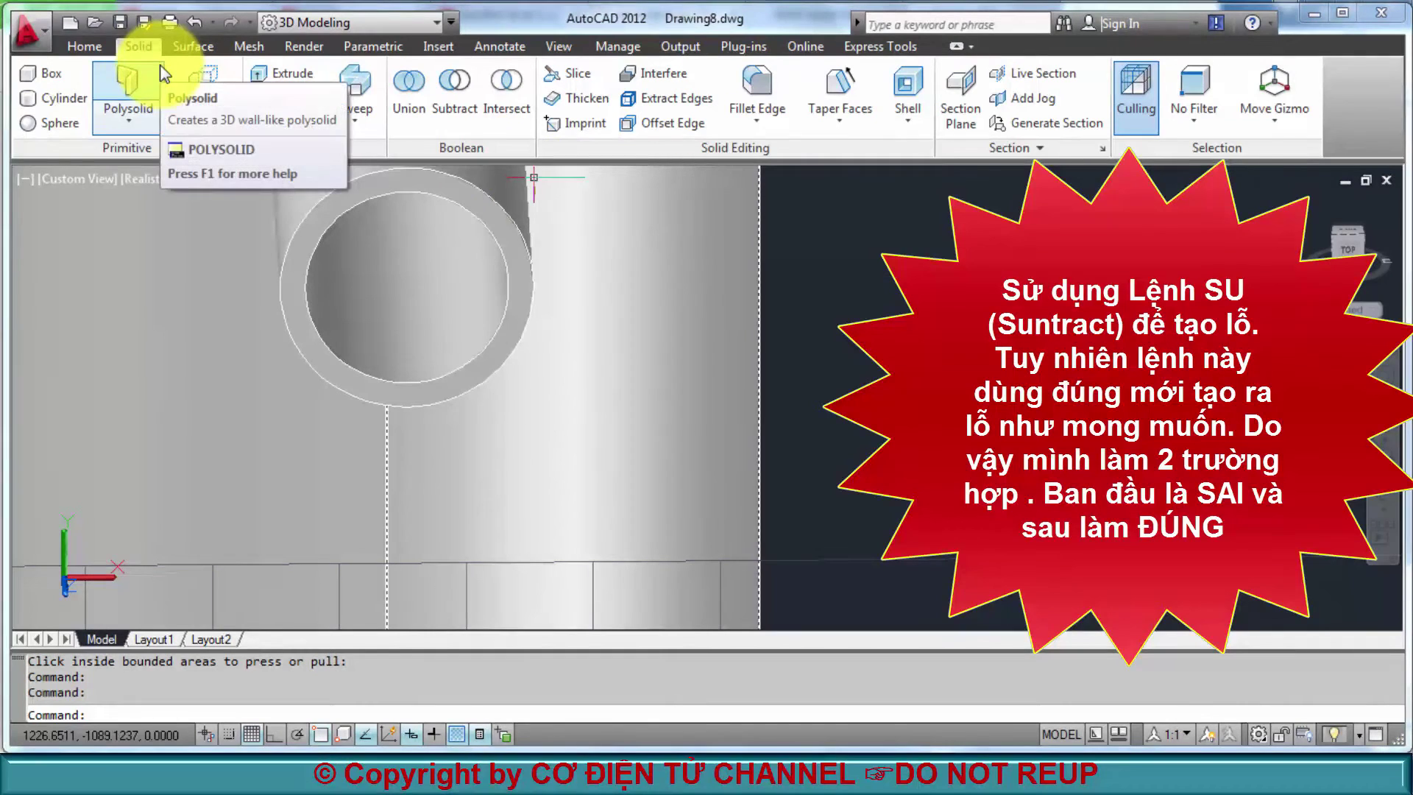
Draw a circle on the branch end, centred on its ring and sized to the outer-edge quadrant
click(96, 47)
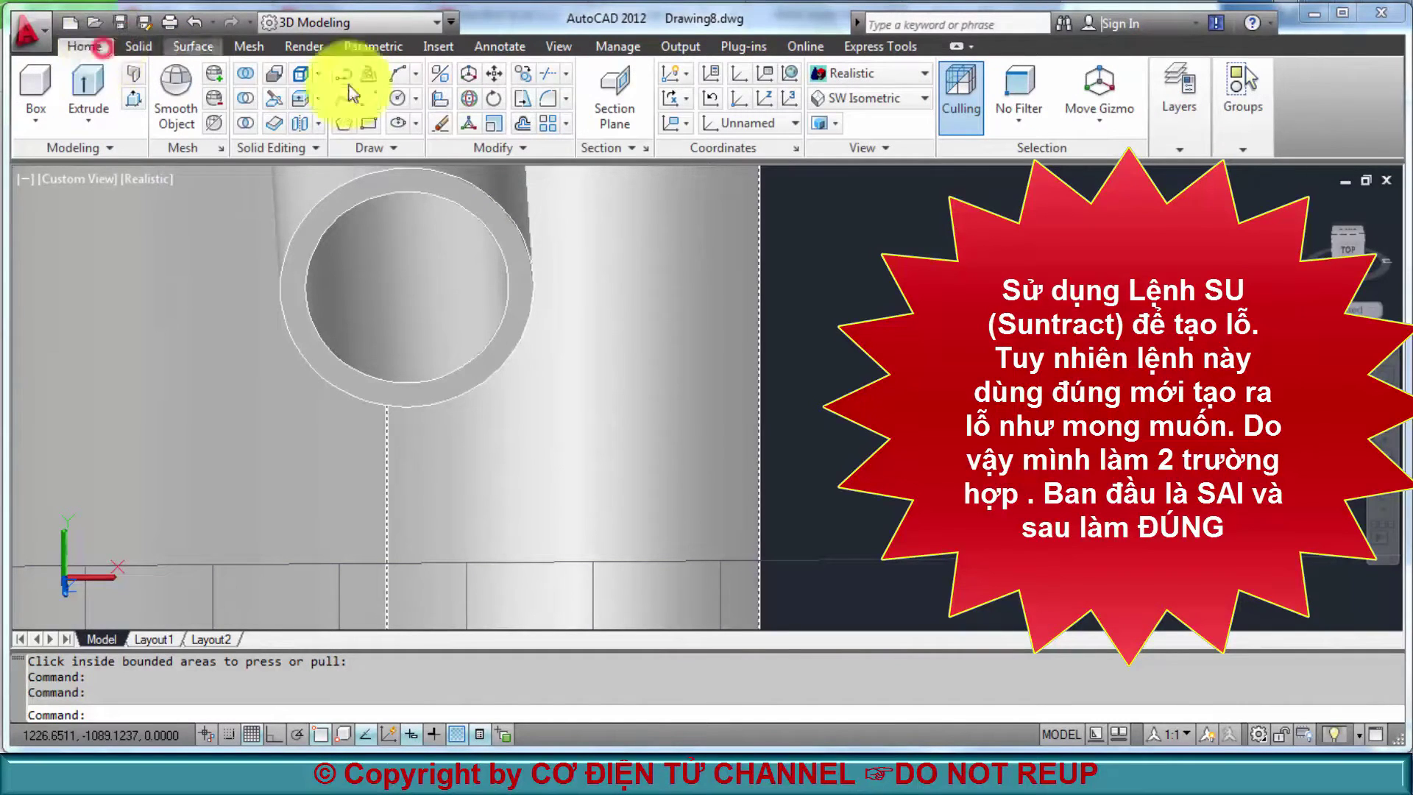
click(391, 100)
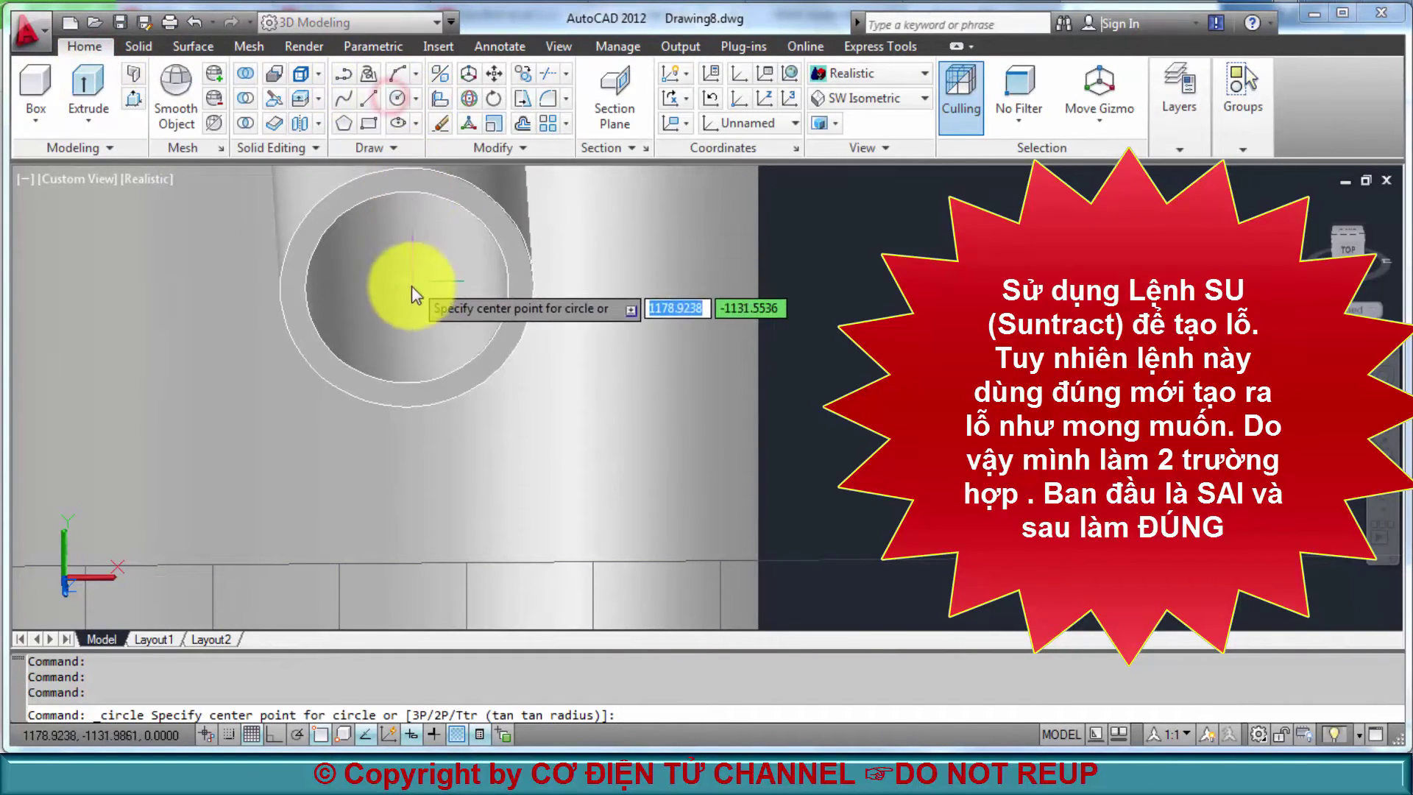
shift+right_click(487, 278)
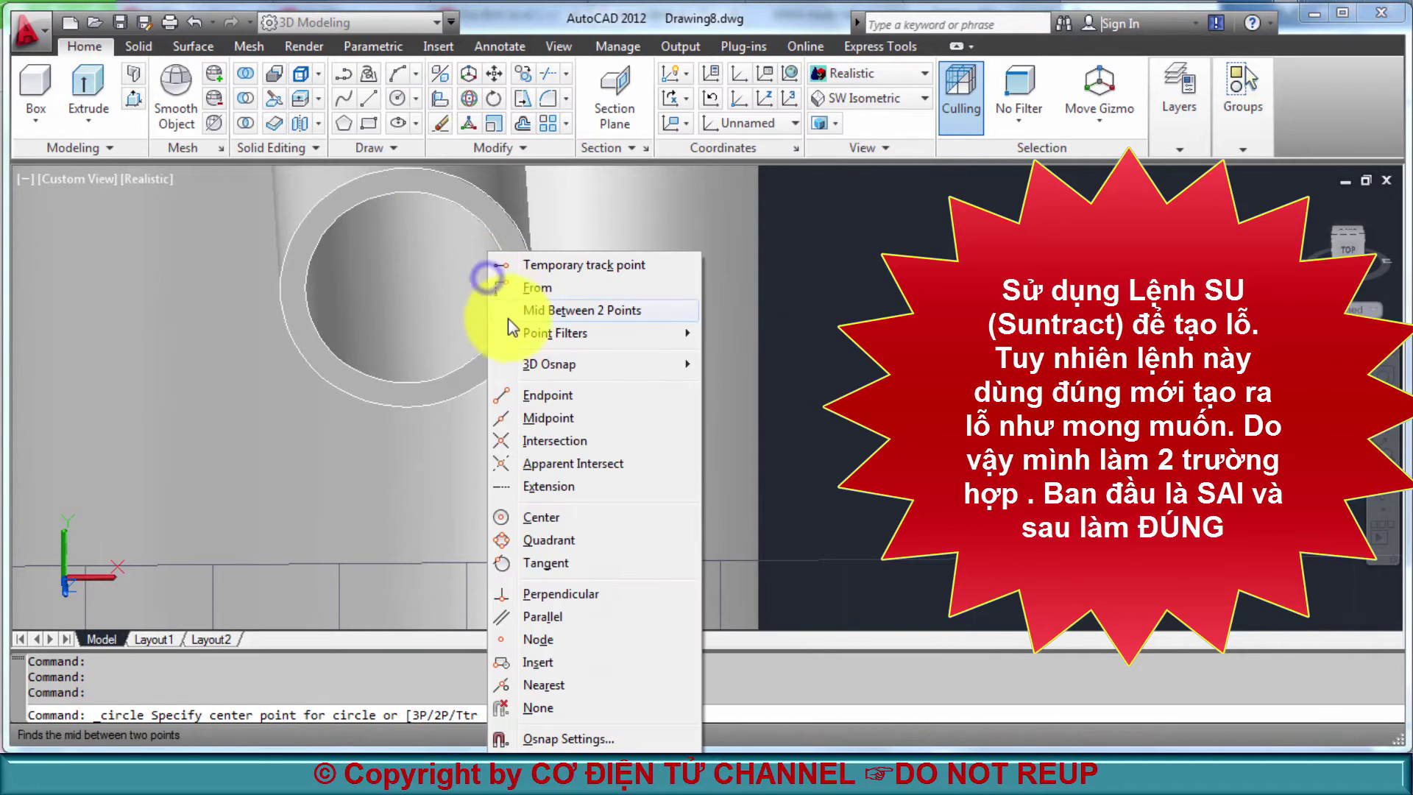
click(548, 518)
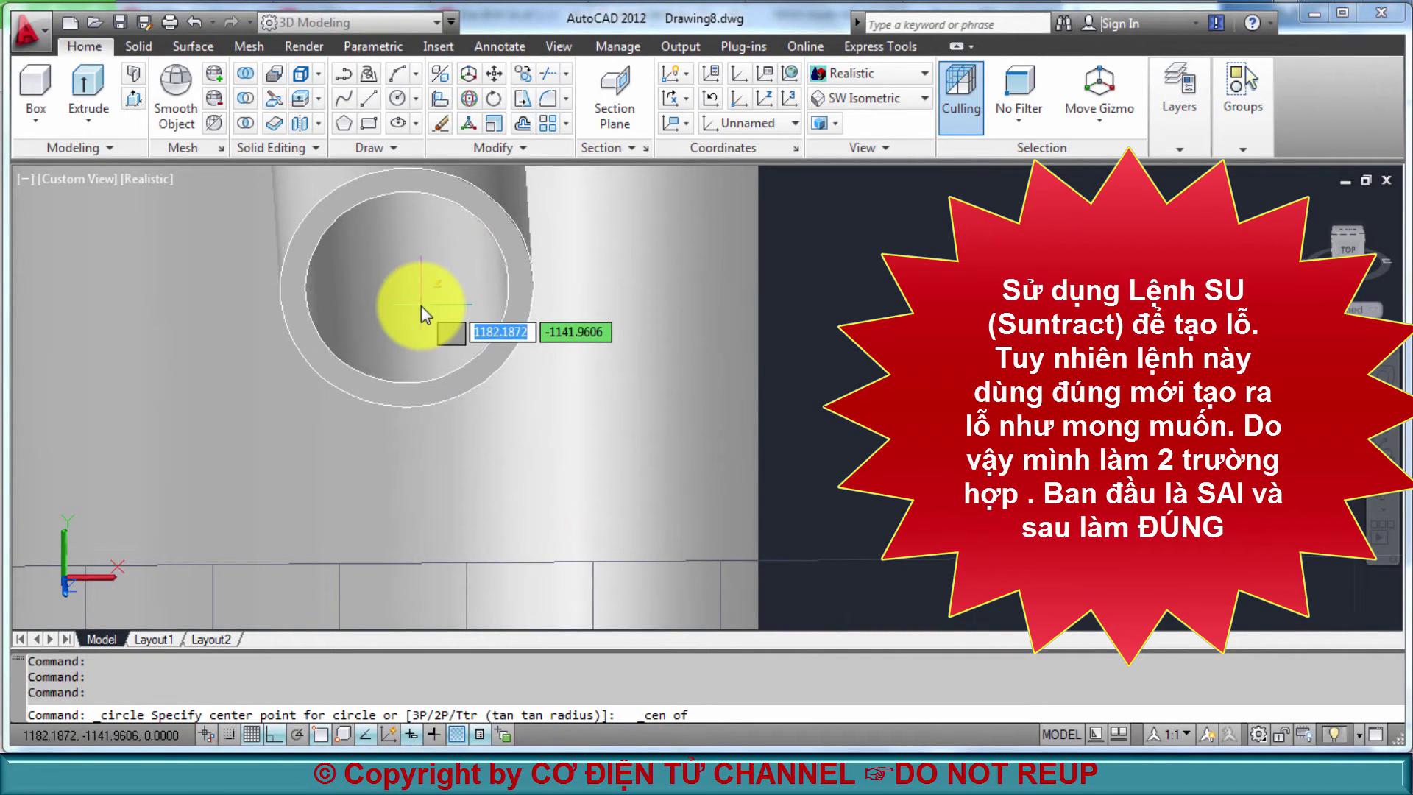
click(402, 287)
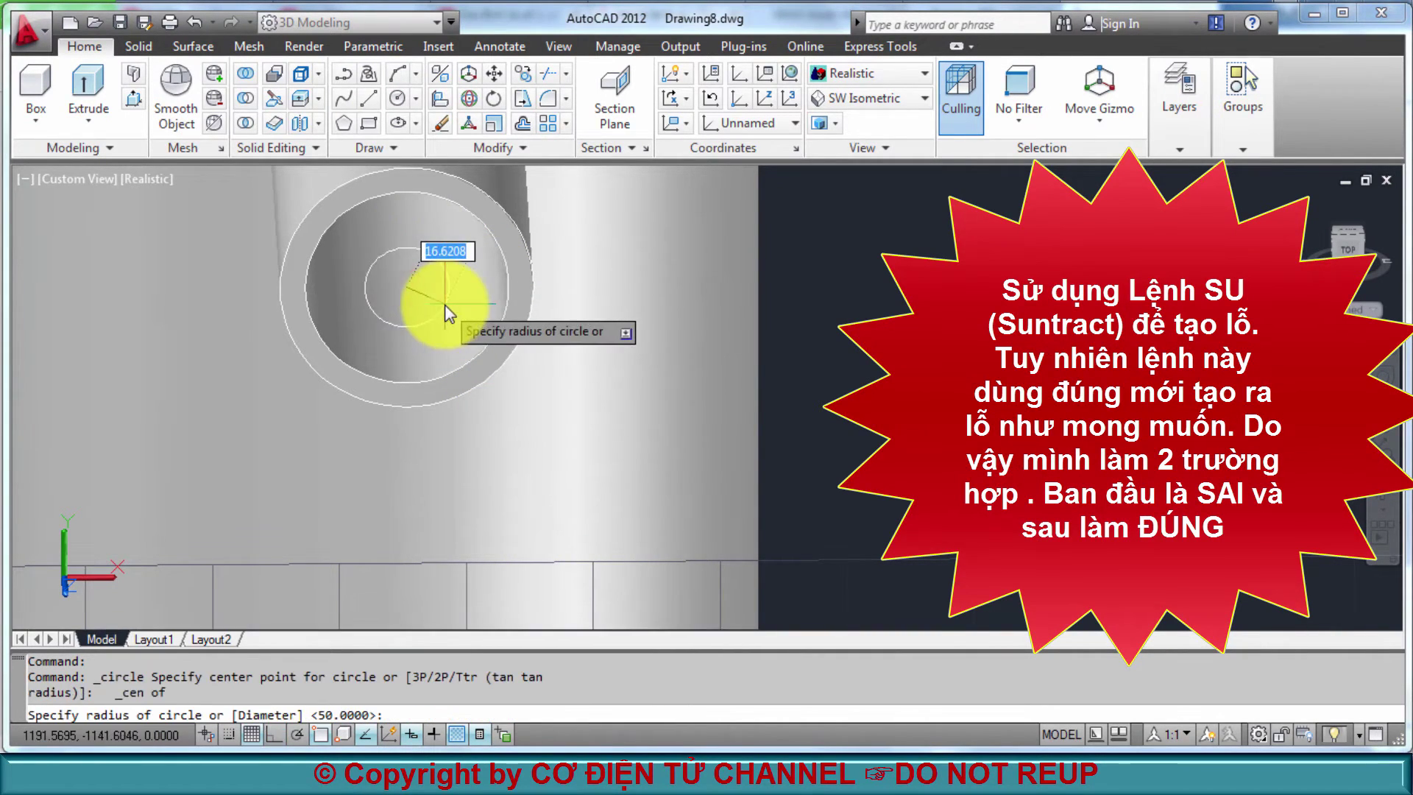
key(F8)
shift+right_click(448, 305)
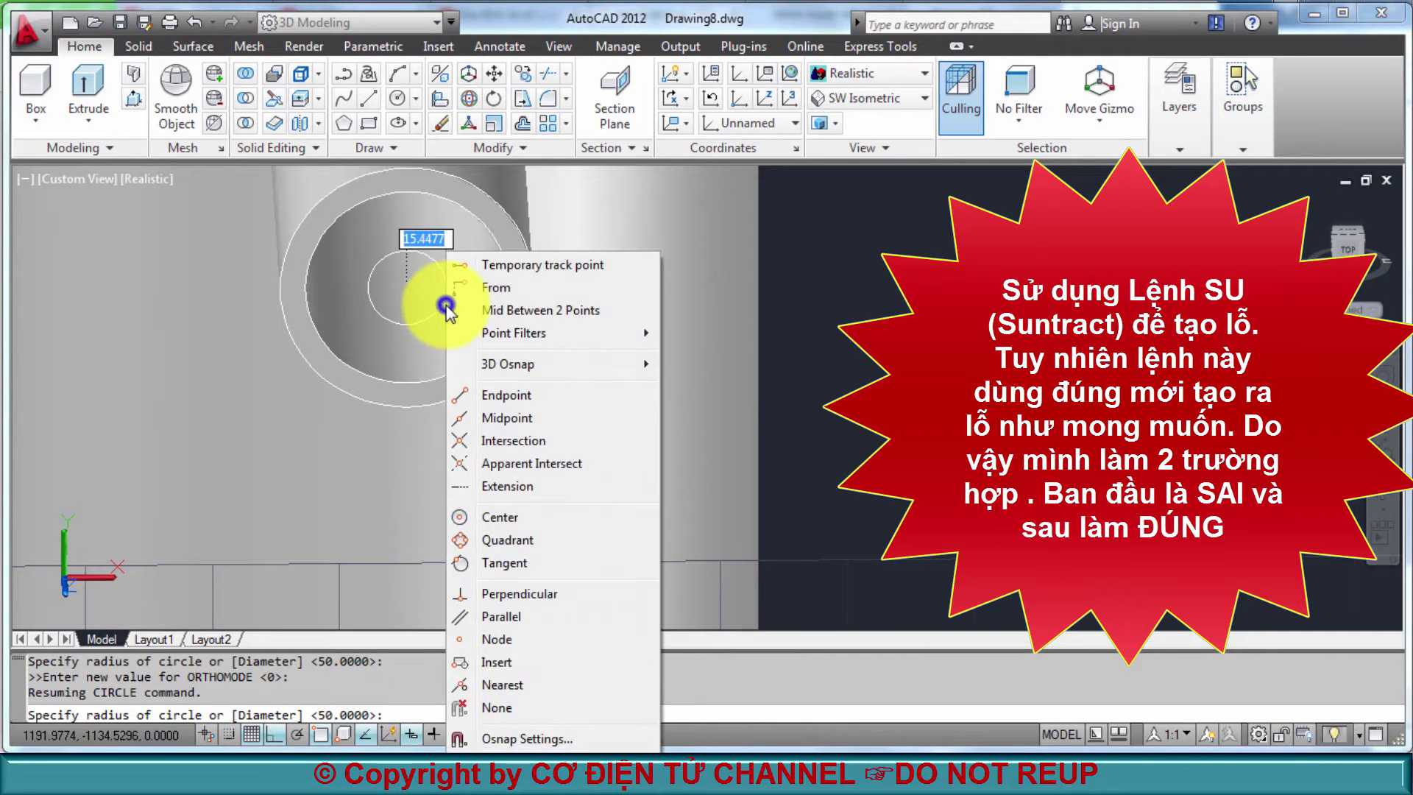
click(518, 542)
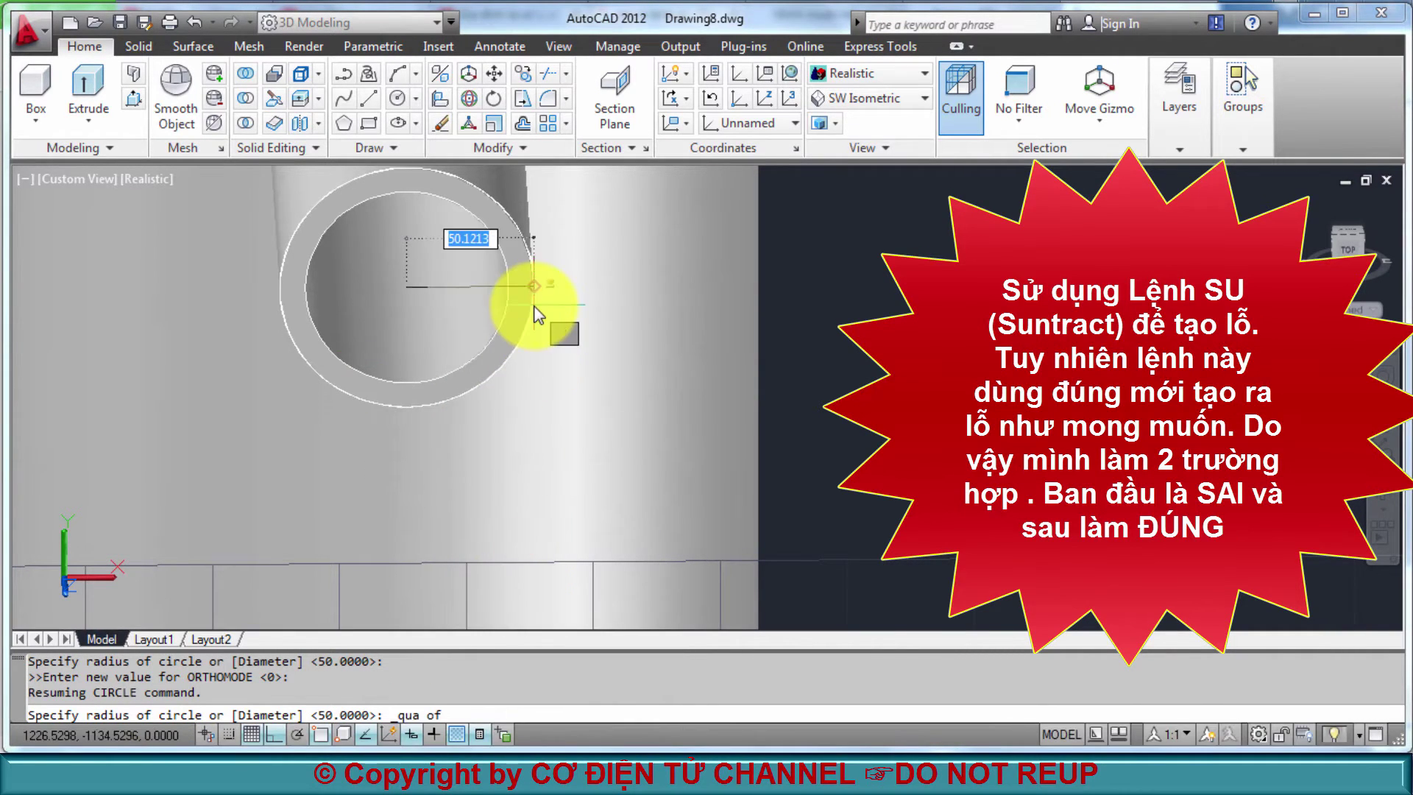
click(512, 286)
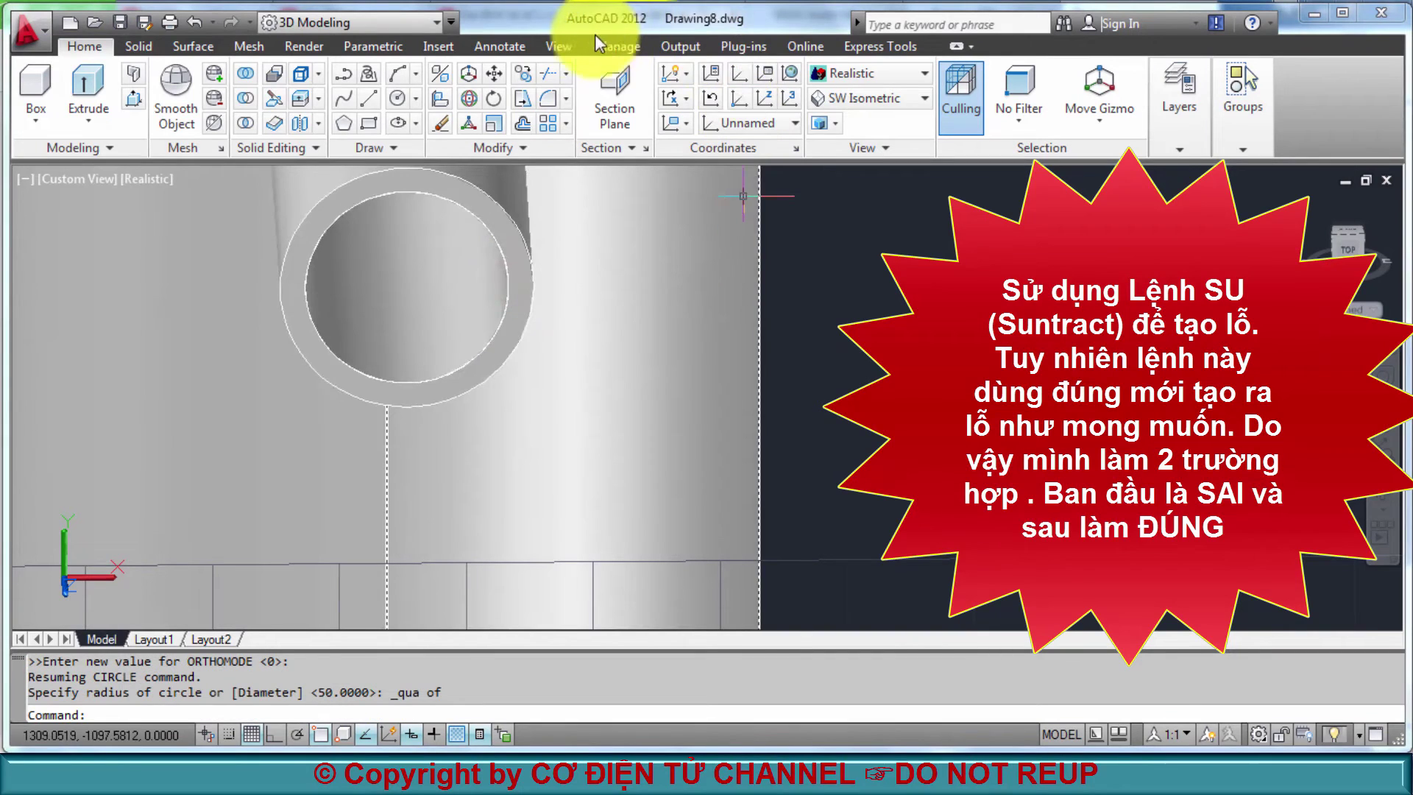
click(568, 47)
Show the model in 2D Wireframe and restart Extrude after cancelling a window selection of the circles
click(546, 72)
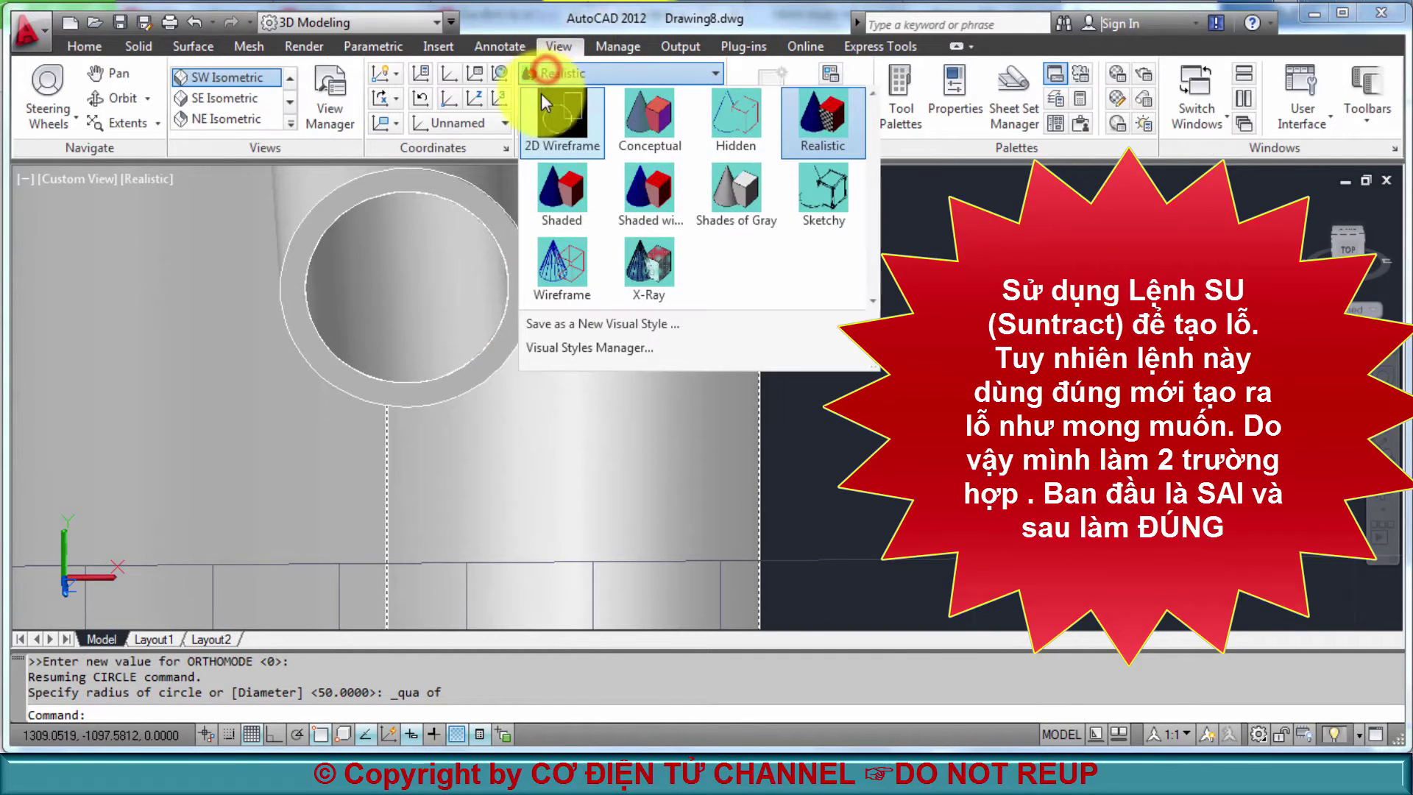
click(552, 123)
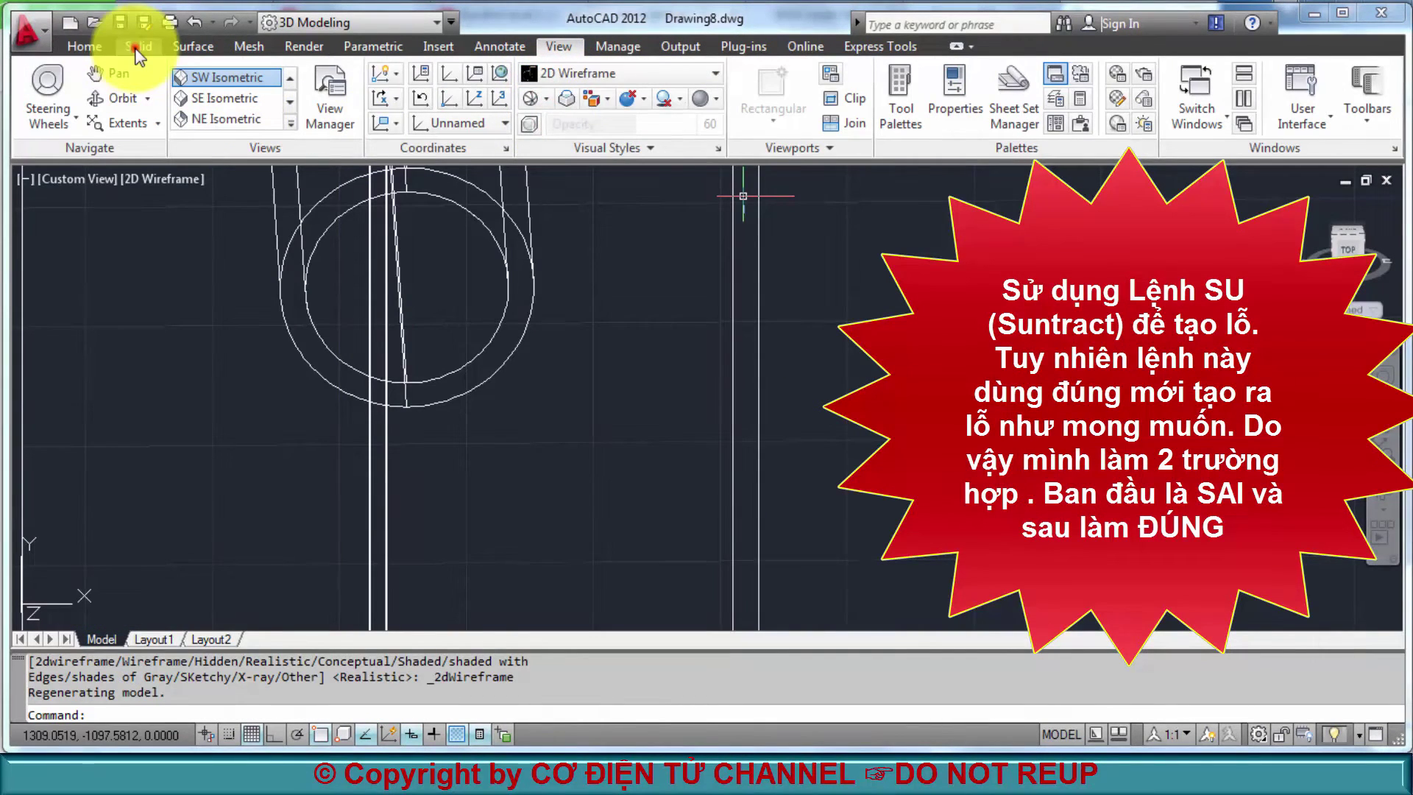
click(136, 49)
click(262, 73)
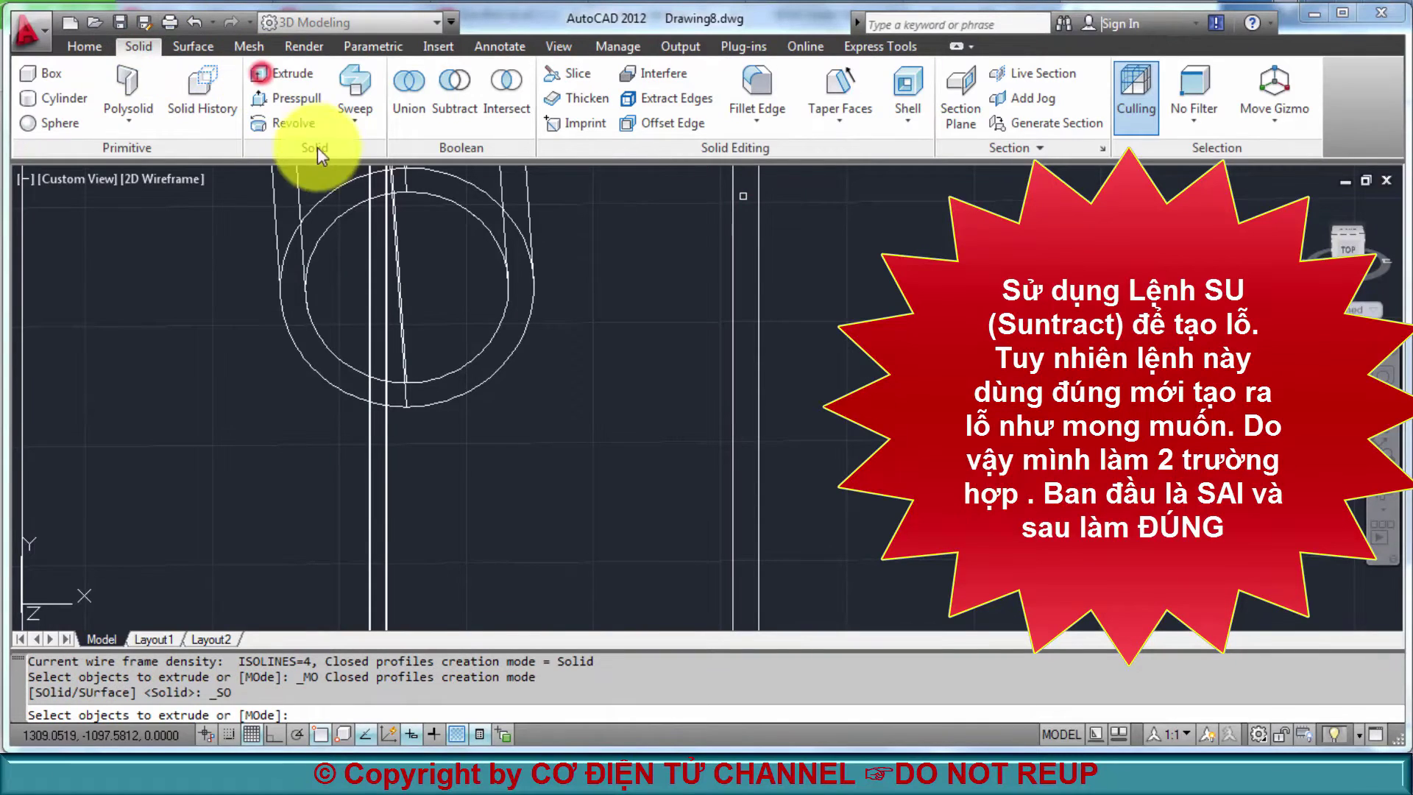
click(343, 218)
click(333, 205)
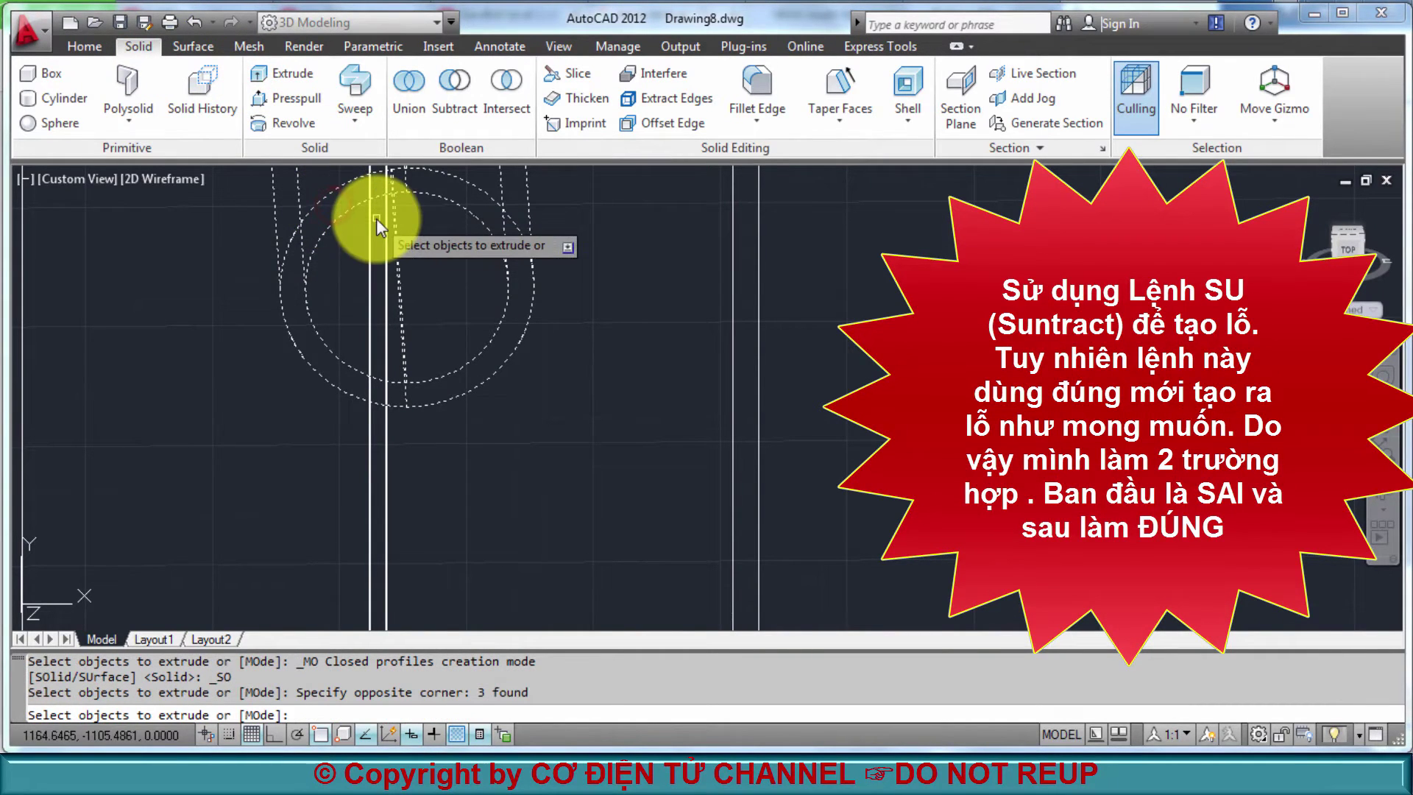
key(Escape)
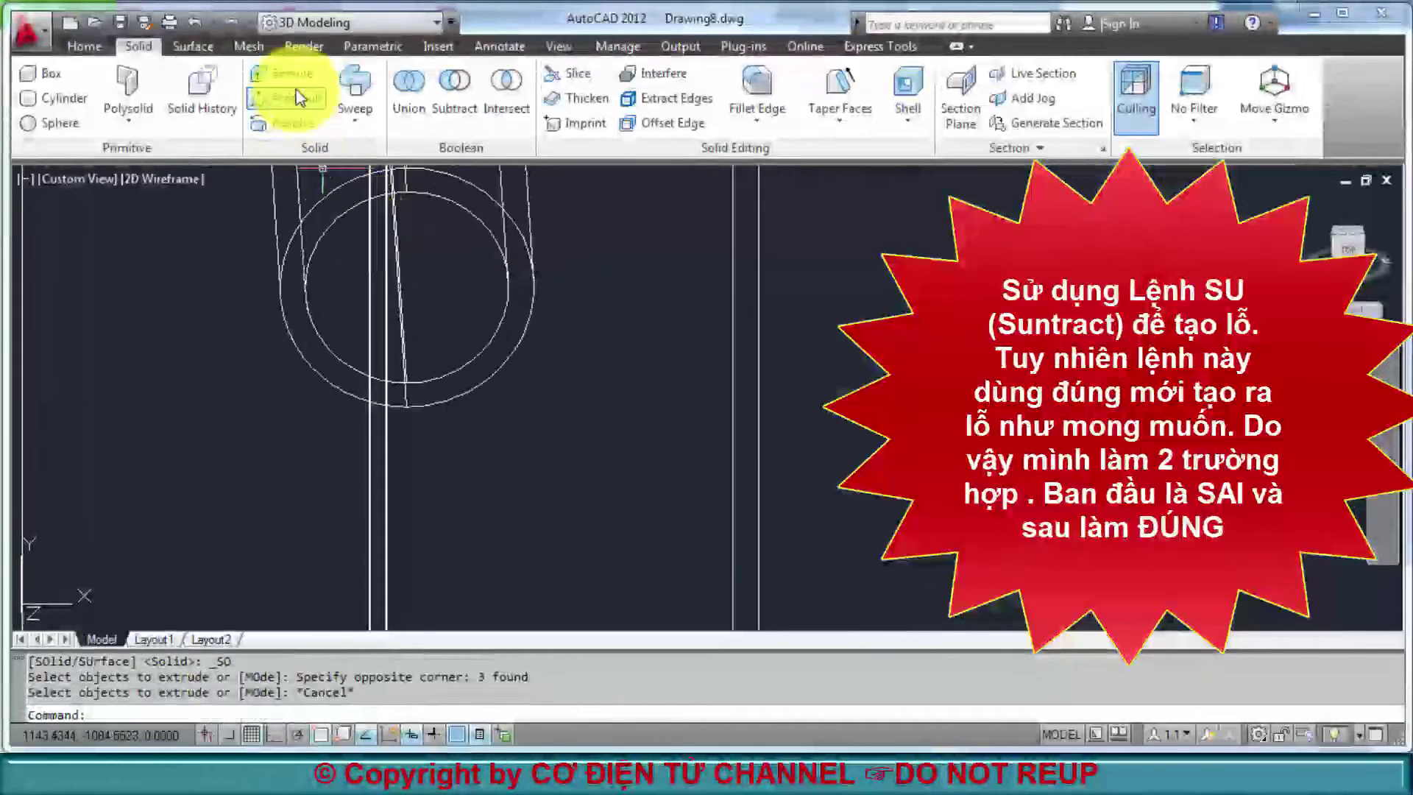
click(284, 73)
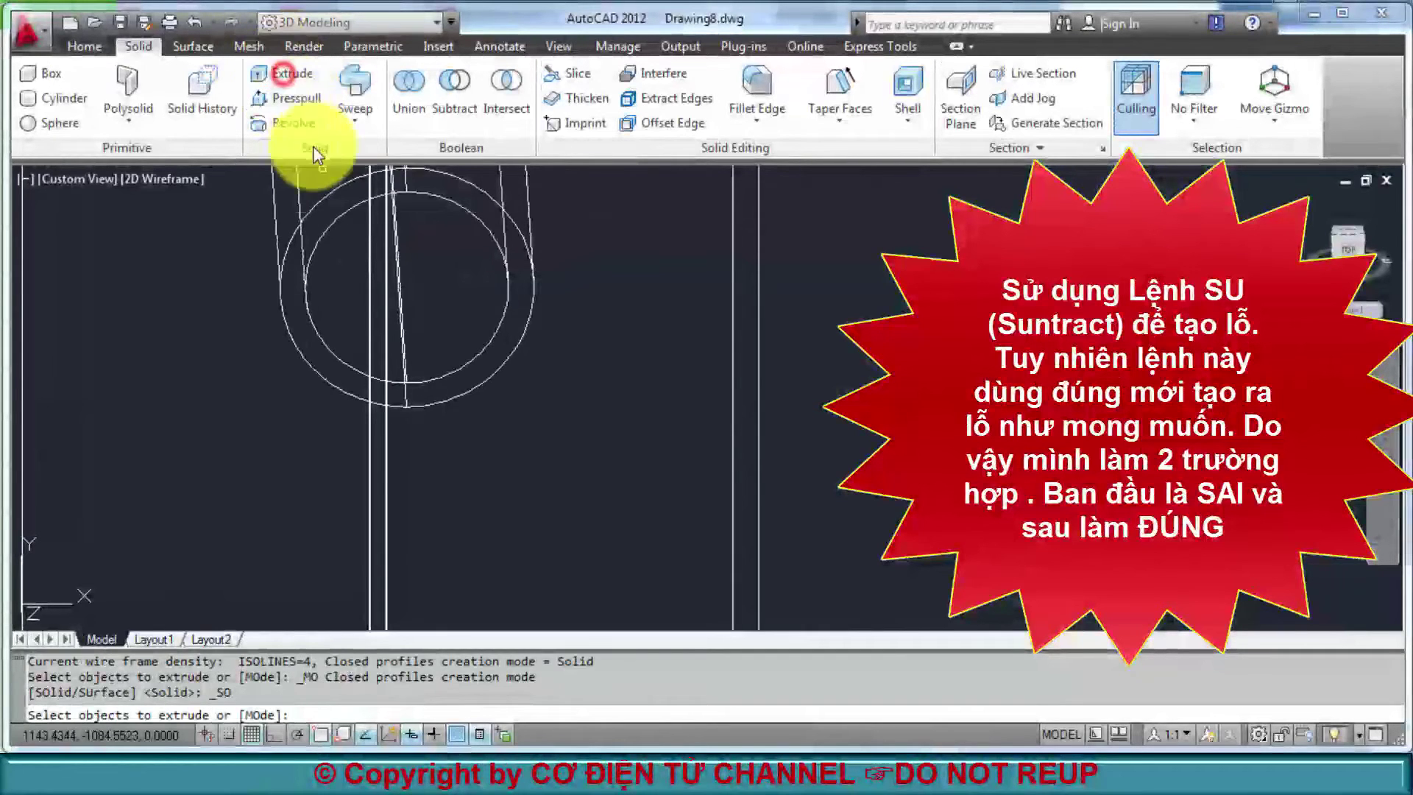
scroll(461, 218, up, 3)
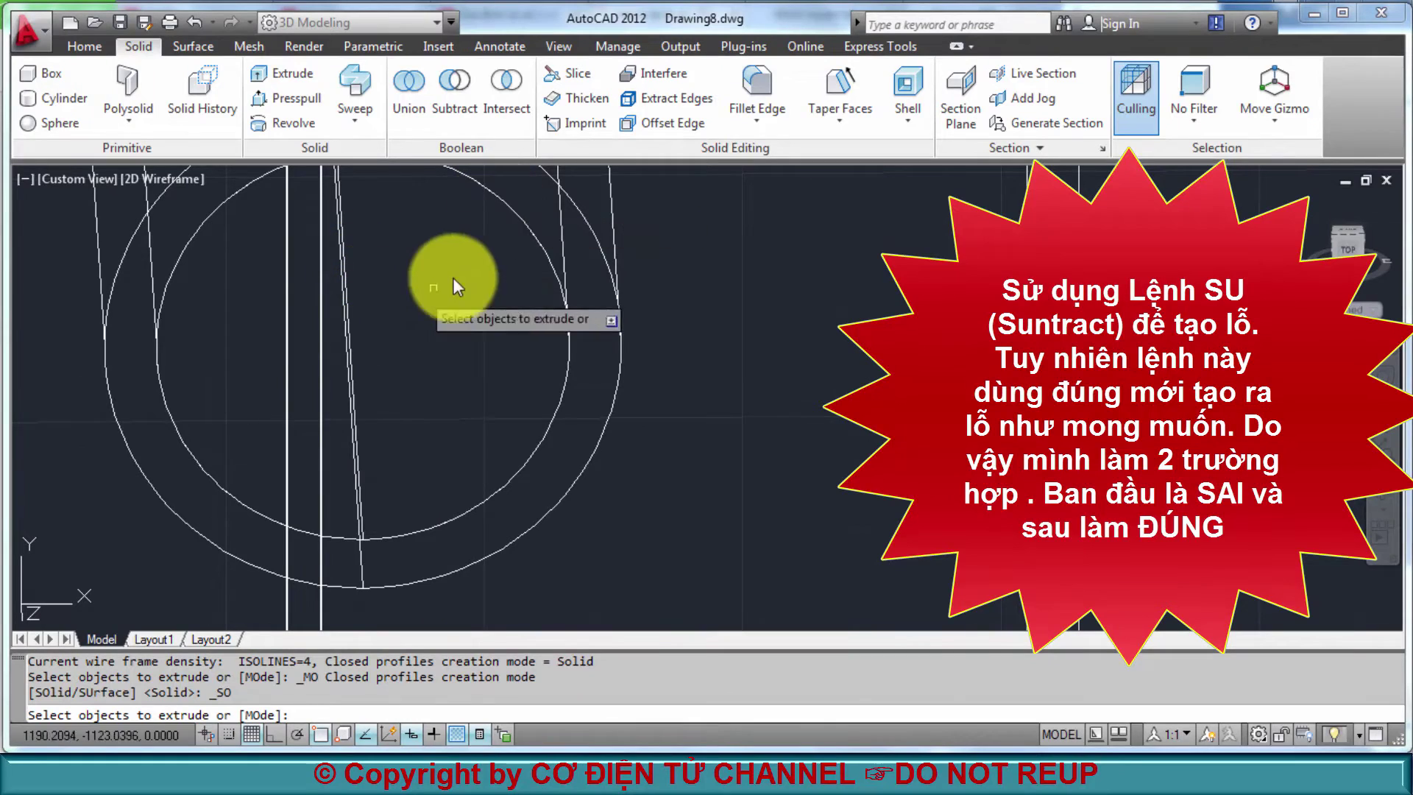
click(487, 193)
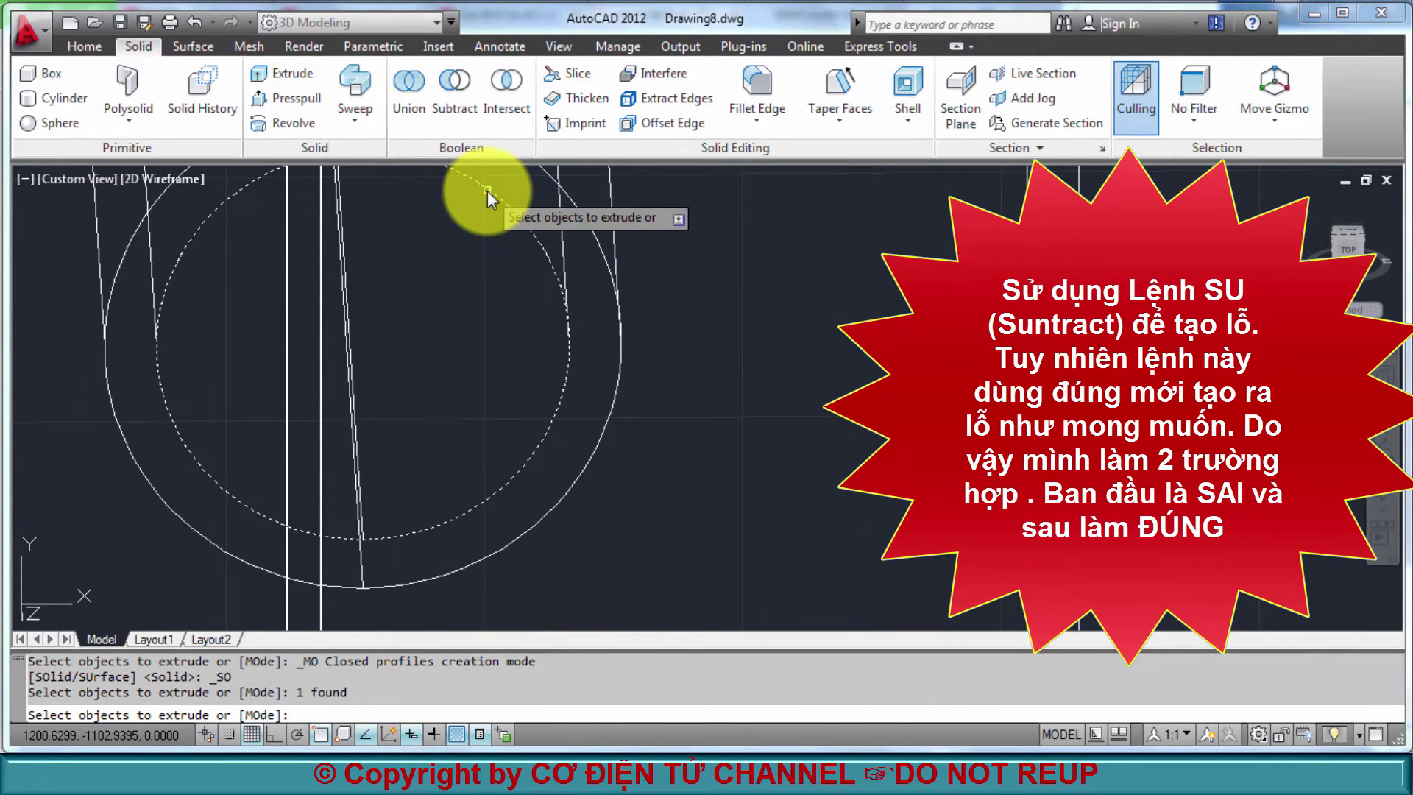
key(Return)
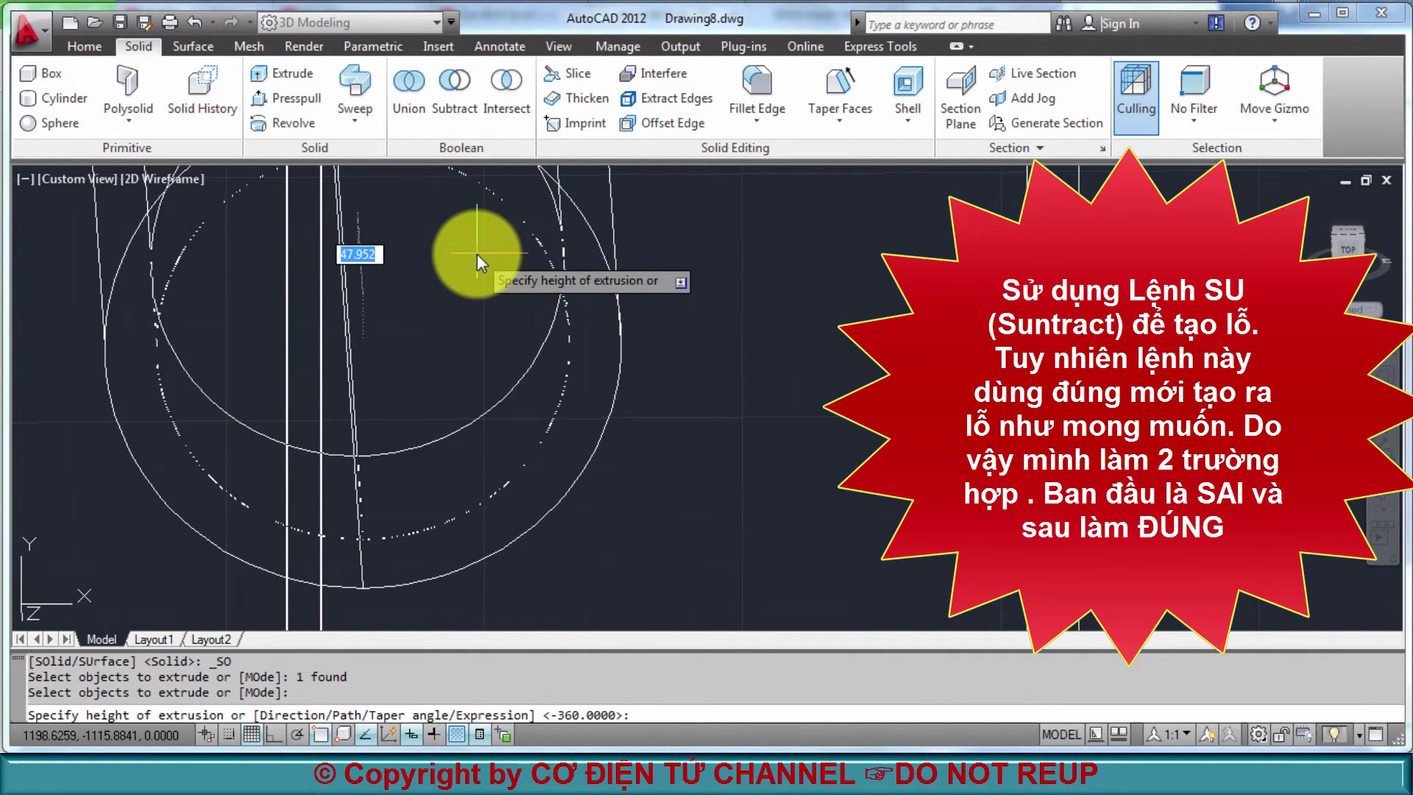
mouse_move(704, 352)
shift+middle_down()
mouse_move(787, 374)
mouse_move(665, 368)
mouse_move(572, 392)
shift+middle_up()
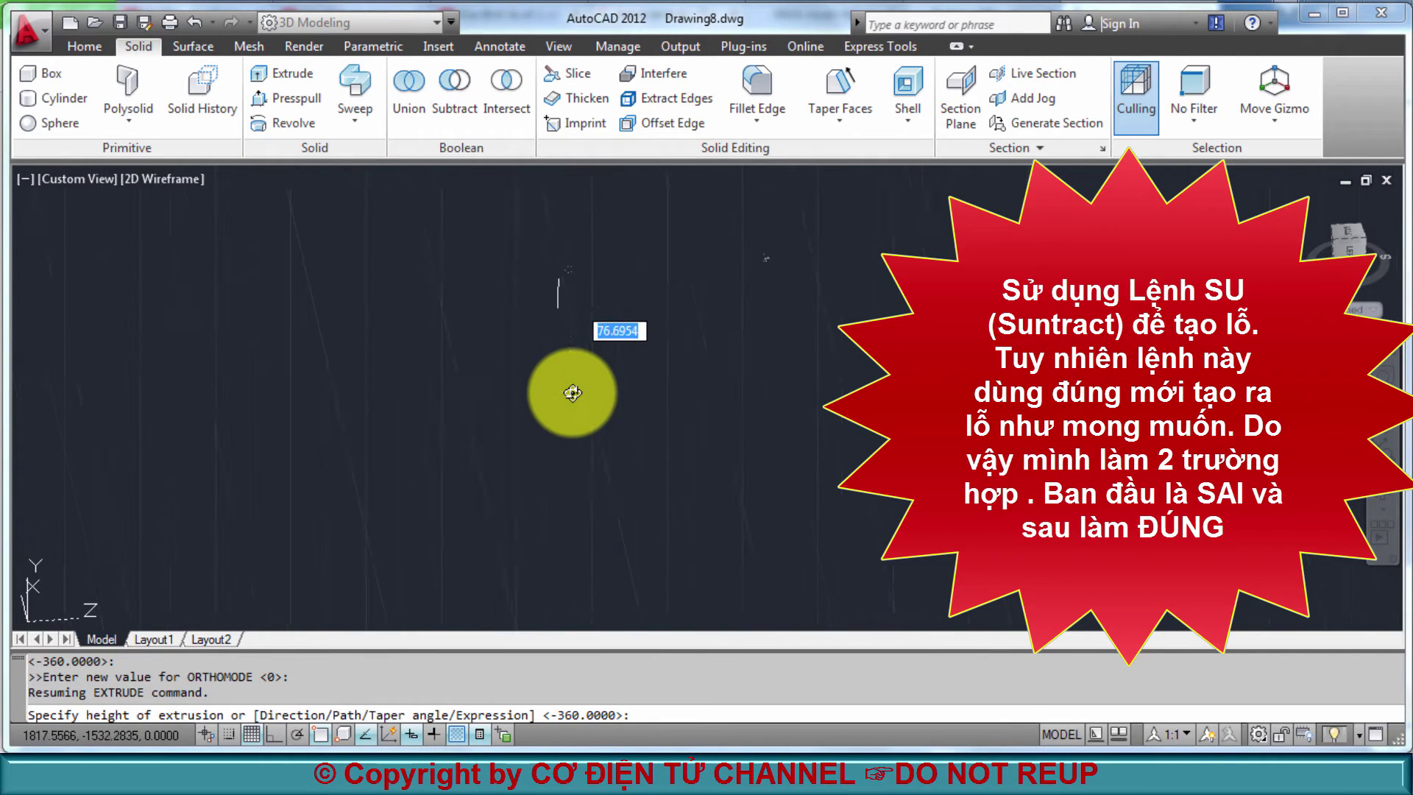
scroll(572, 392, down, 5)
scroll(573, 389, down, 2)
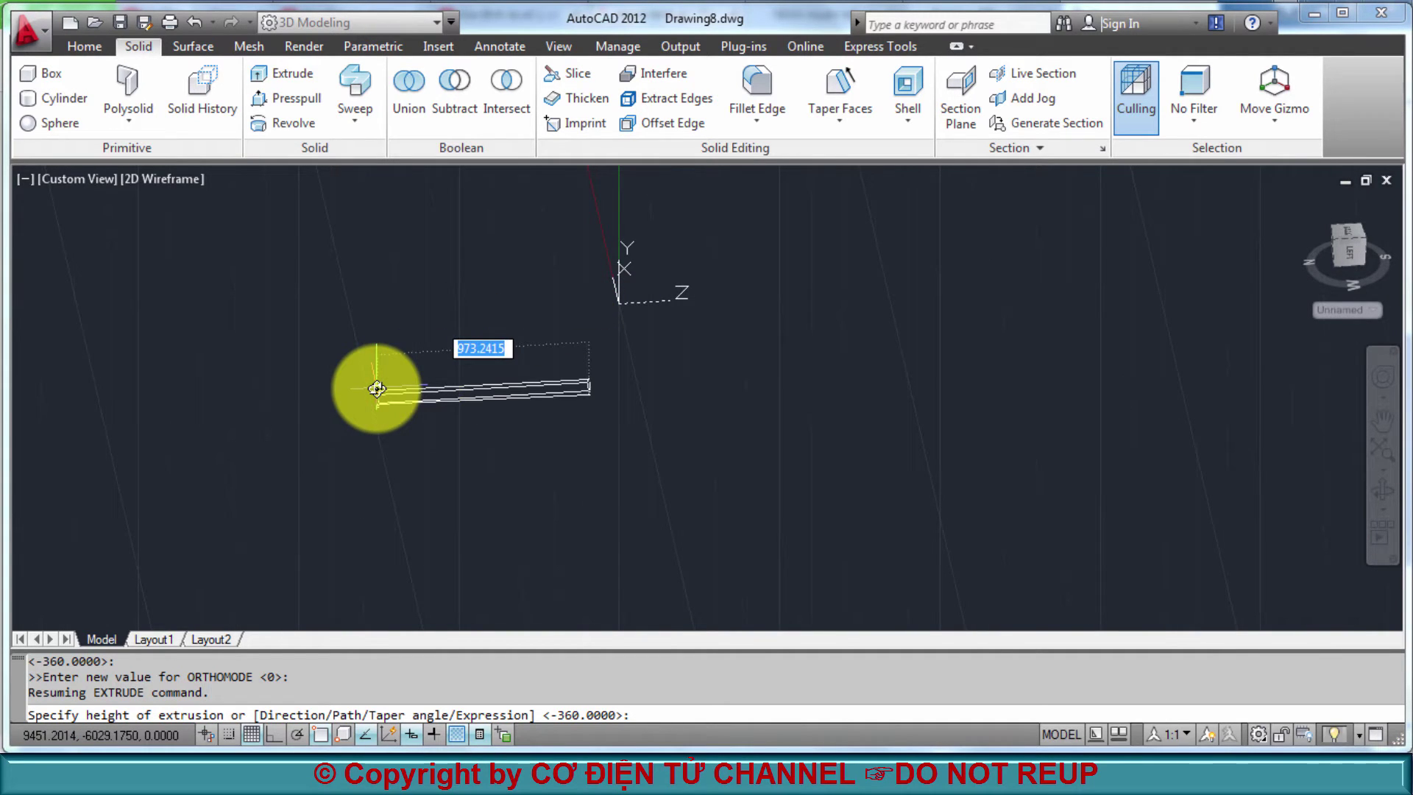
key(Escape)
key(Escape)
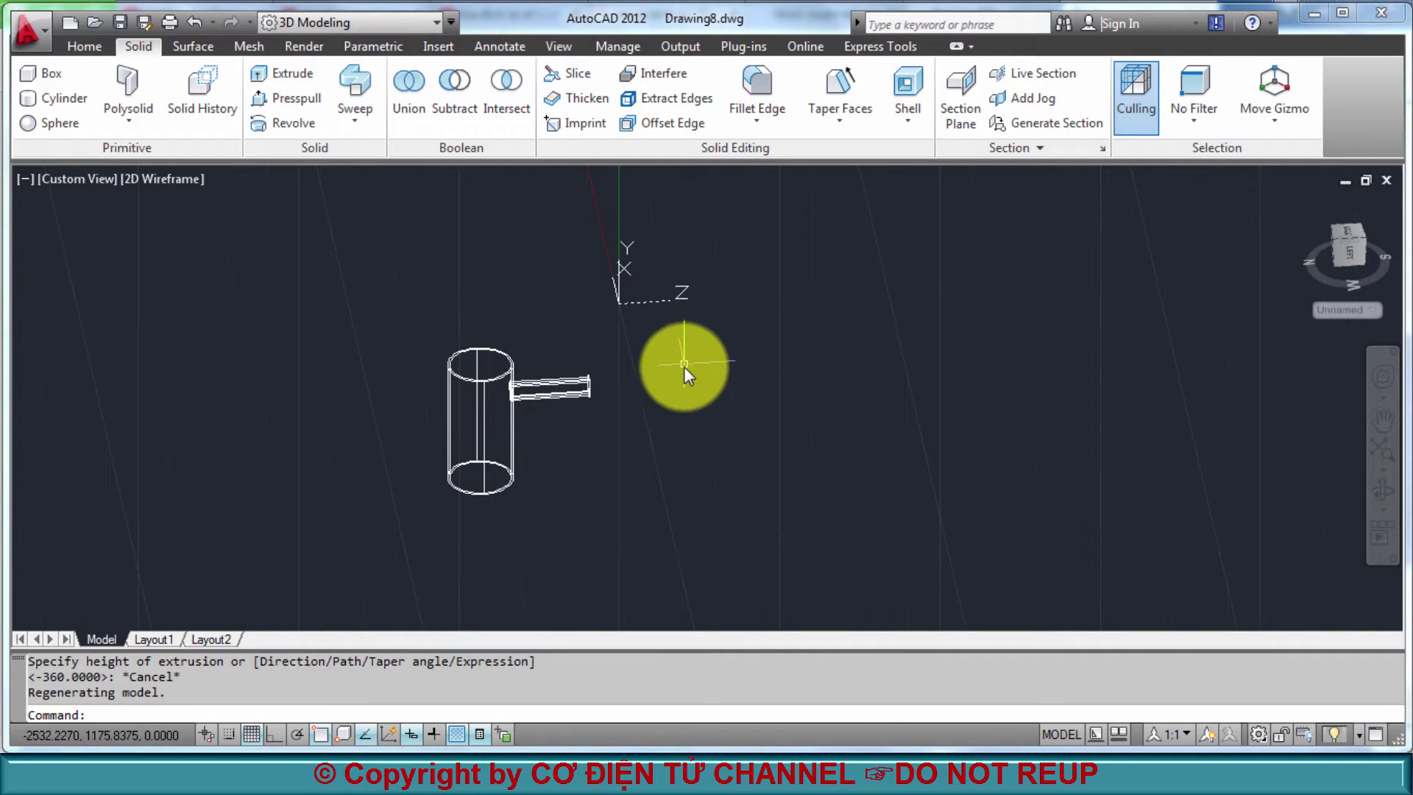
Extrude the inner circle at the arm's end back through the arm into the vertical cylinder
shift+middle_drag(683, 366, 628, 382)
scroll(618, 386, up, 4)
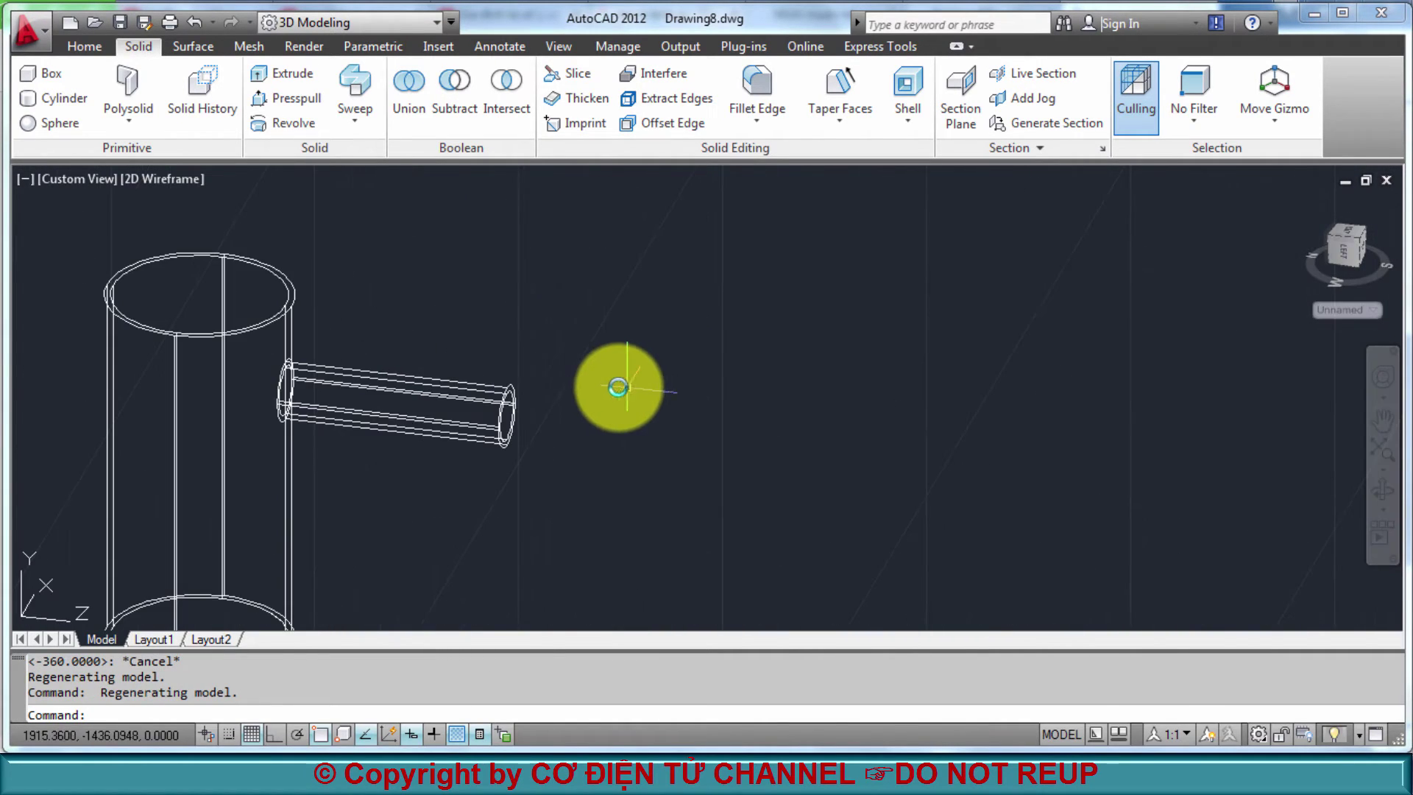
click(287, 88)
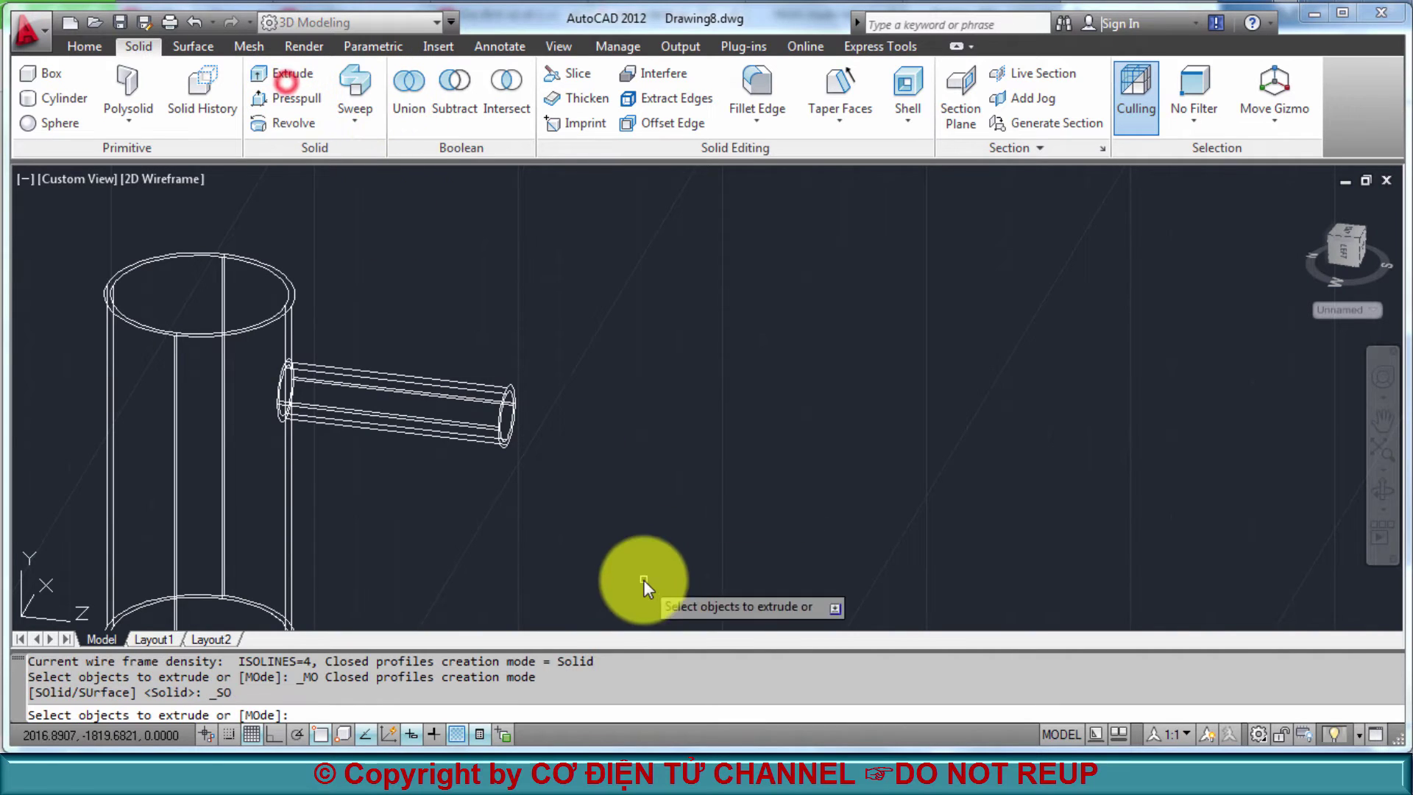
scroll(567, 464, up, 3)
scroll(441, 368, up, 2)
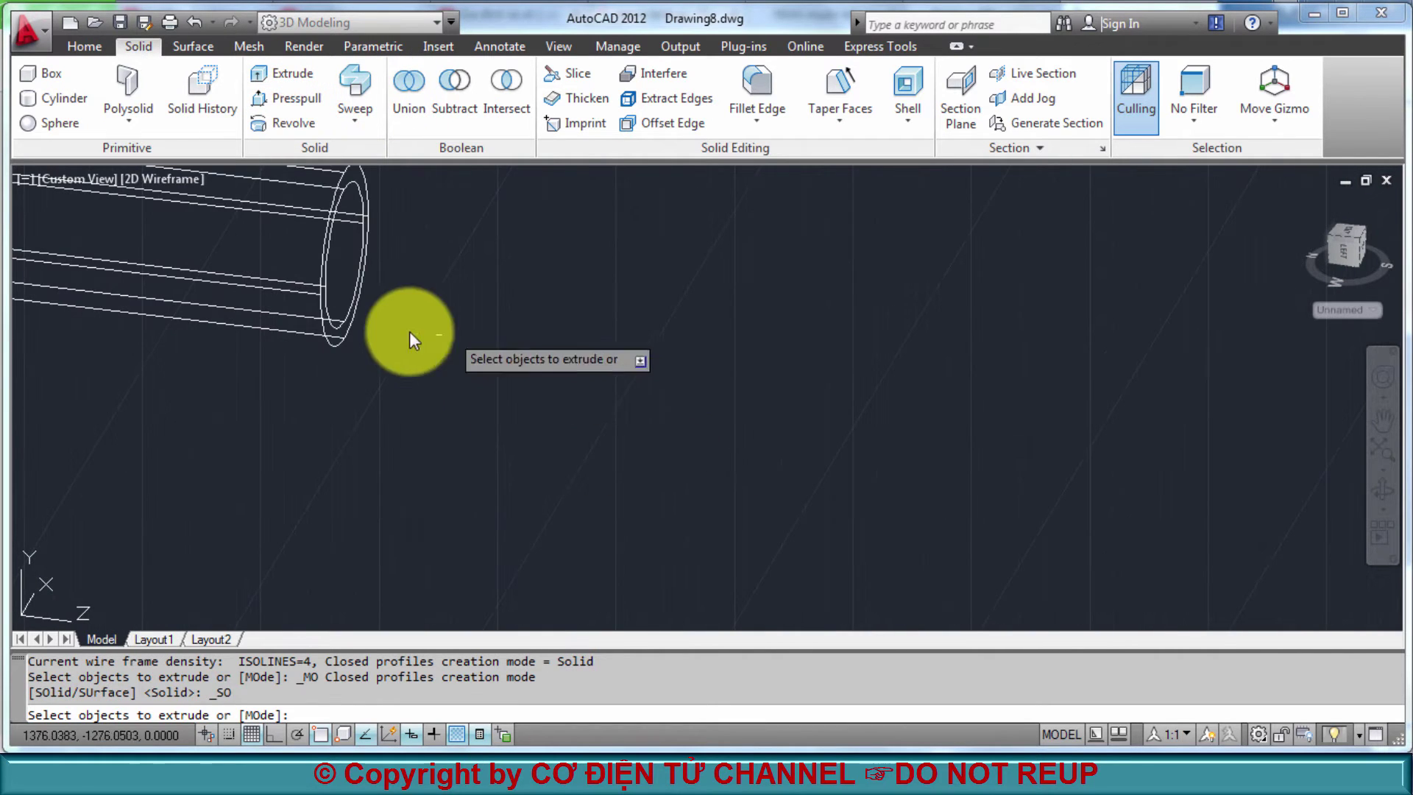
click(346, 314)
key(Return)
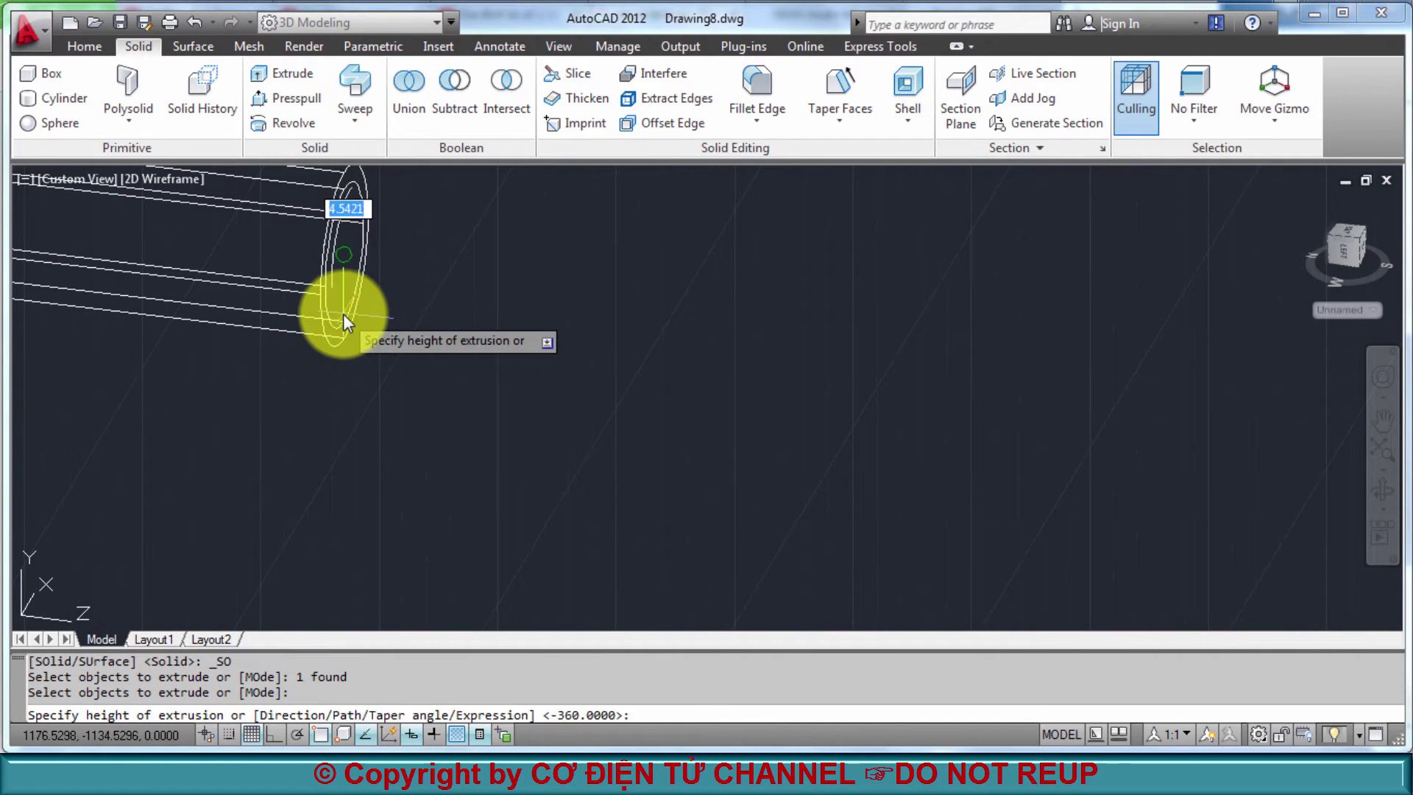
scroll(366, 334, down, 5)
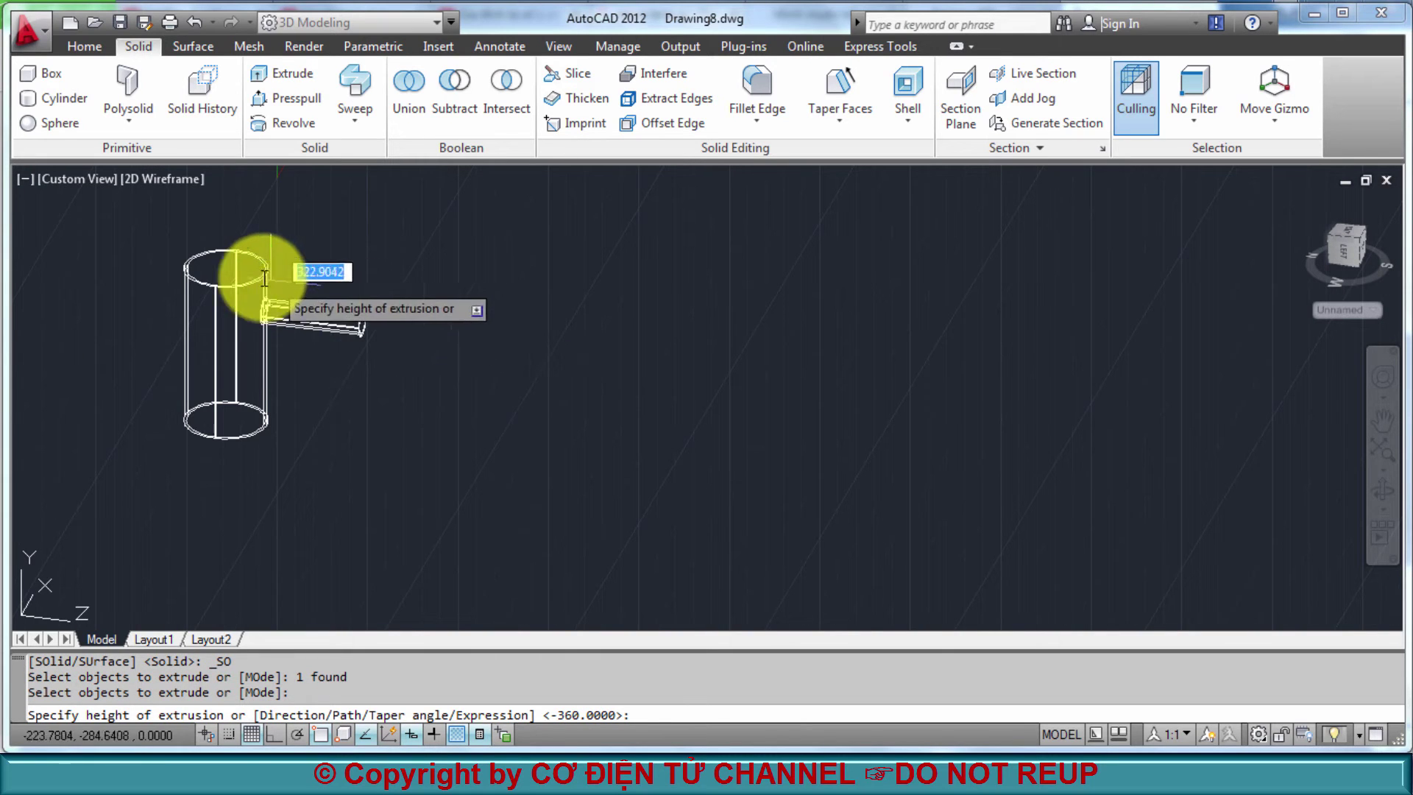
click(213, 267)
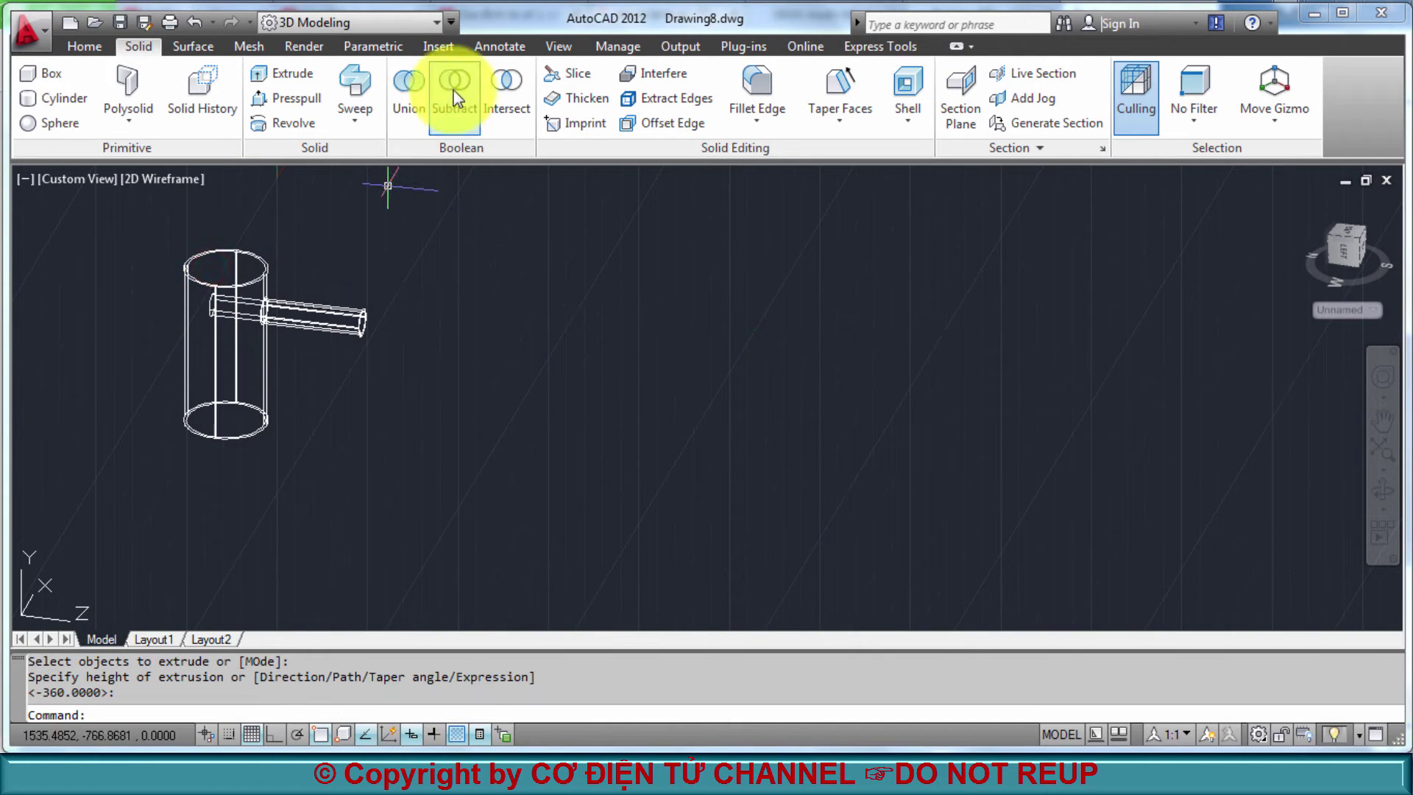
click(555, 48)
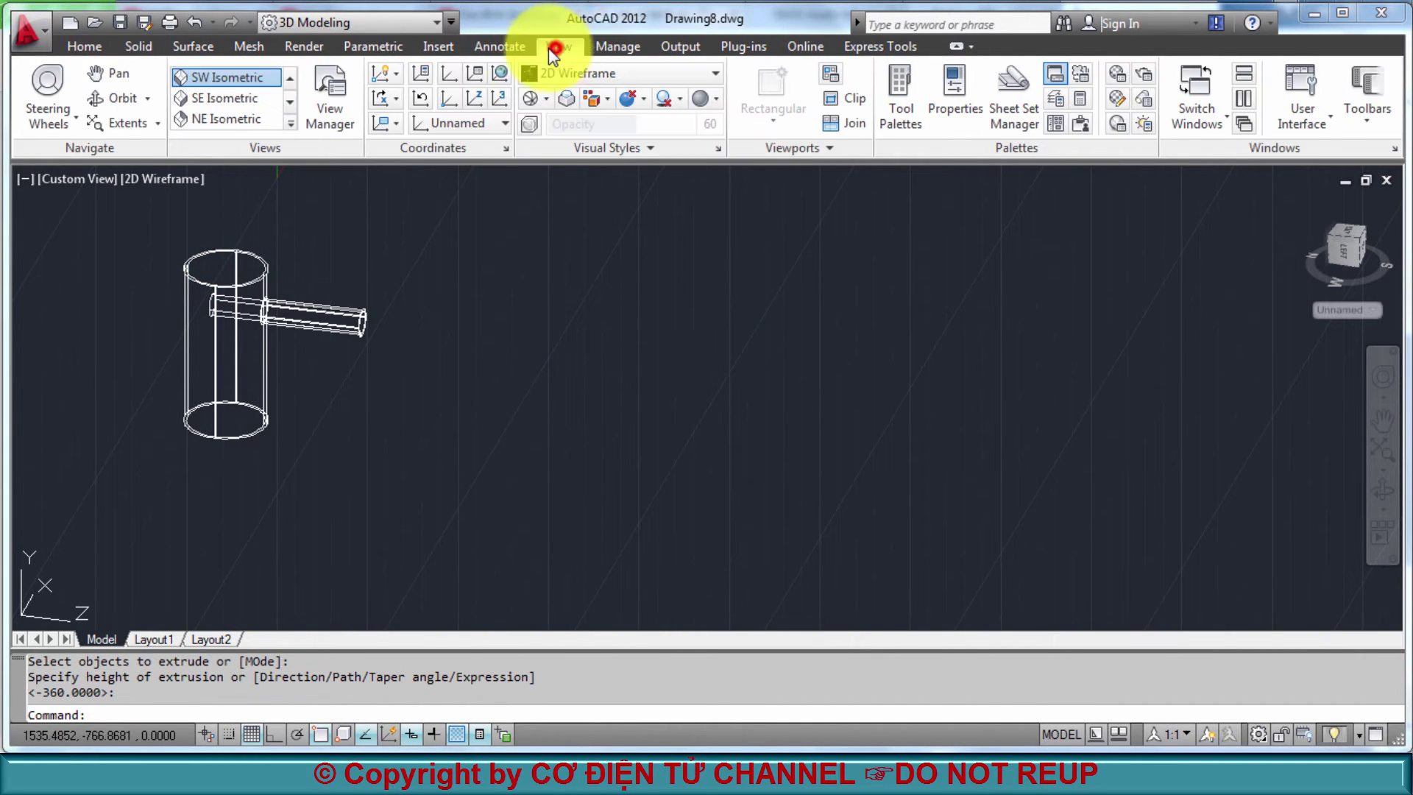
Apply the Realistic visual style and orbit the shaded pipes to a front view
click(541, 75)
click(809, 133)
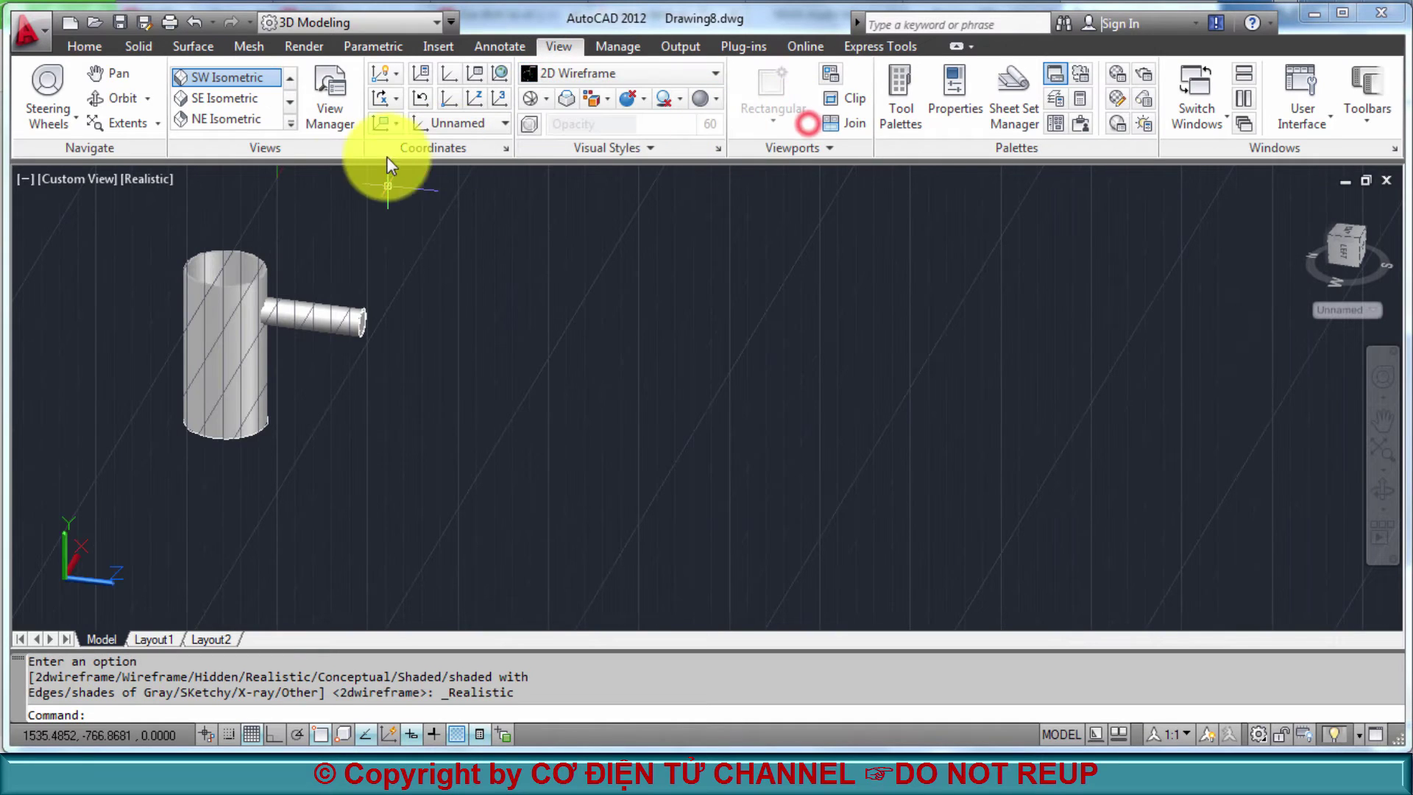
mouse_move(404, 271)
shift+middle_down()
mouse_move(436, 358)
mouse_move(410, 353)
mouse_move(341, 284)
mouse_move(339, 192)
shift+middle_up()
scroll(340, 192, up, 3)
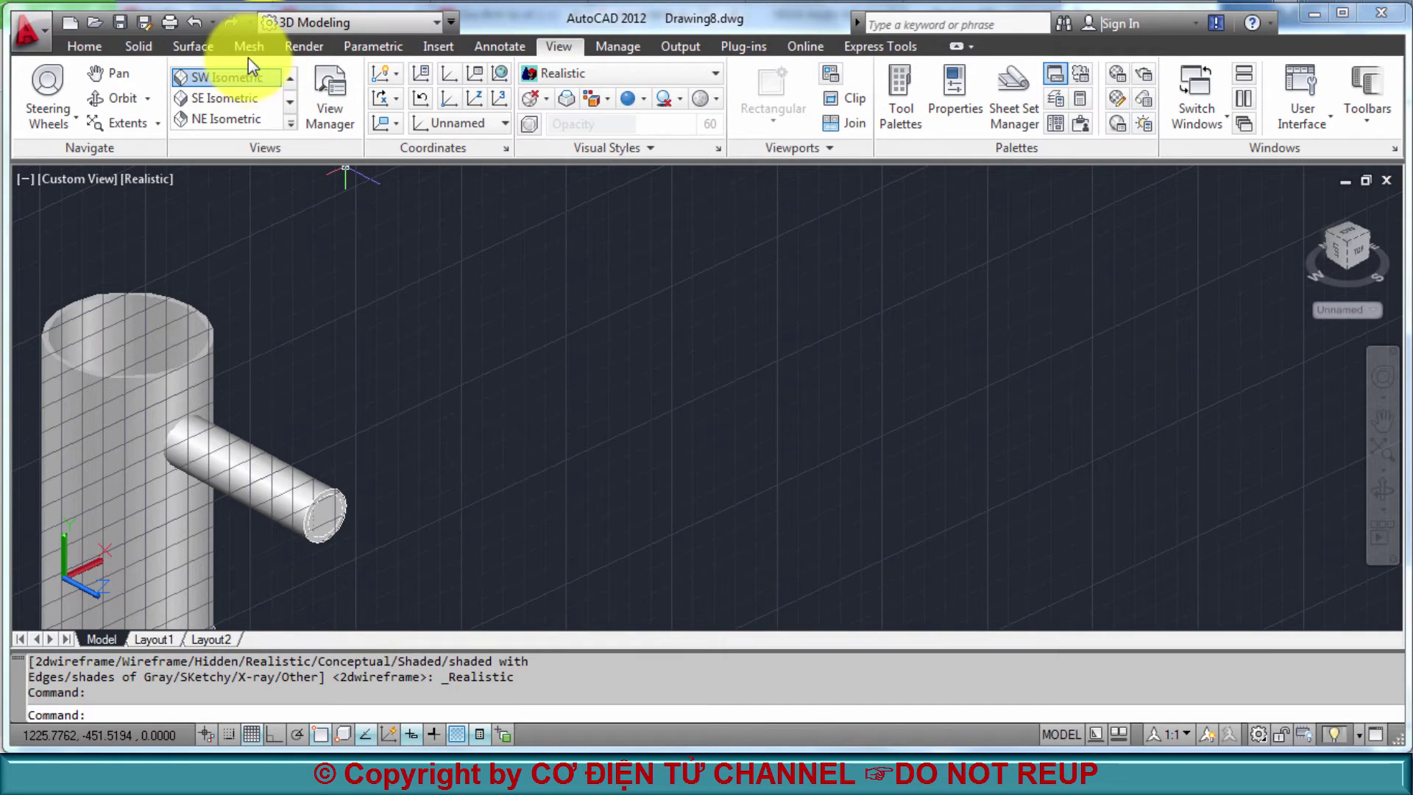
click(149, 47)
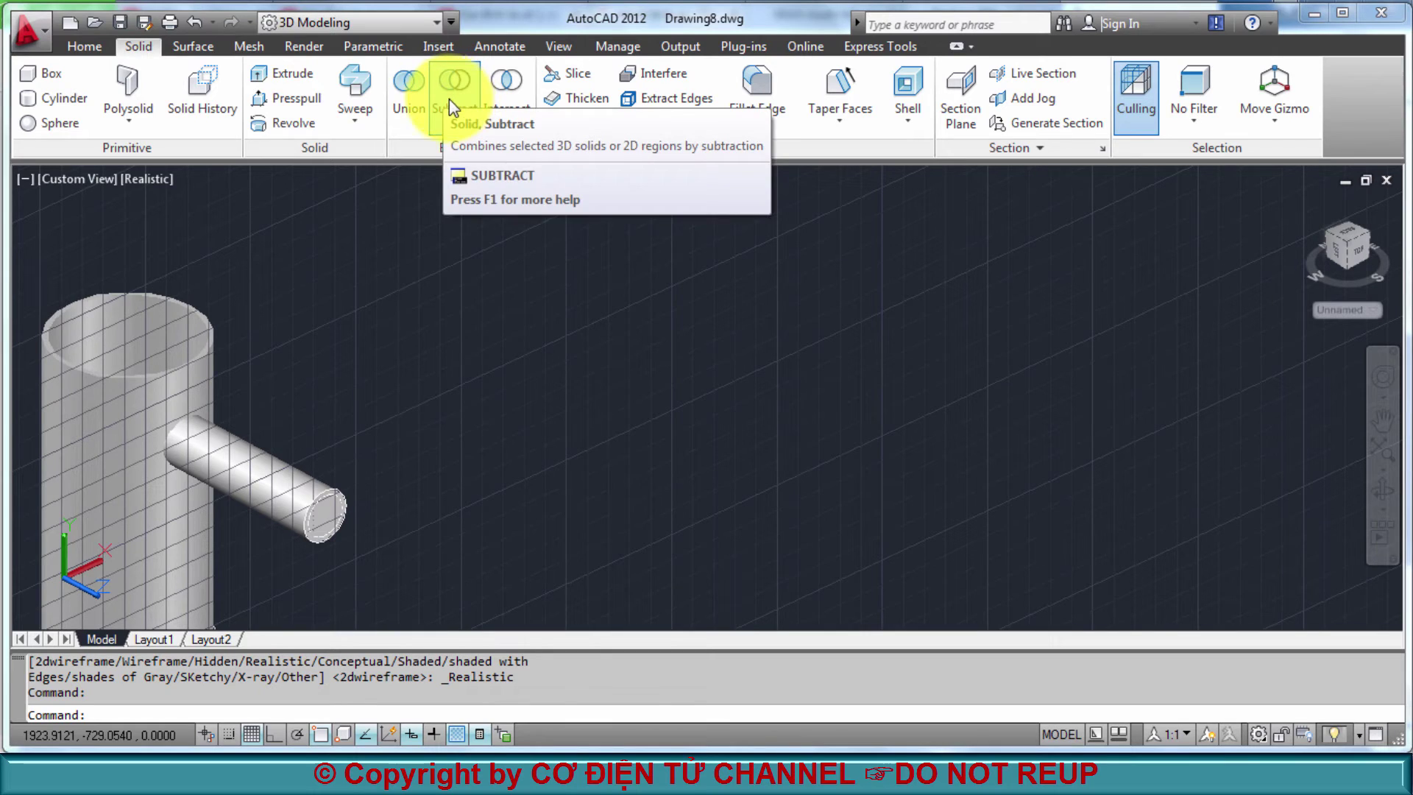
Subtract the inner cylinder from the side pipe with SU, leaving the branch hollow
text(s)
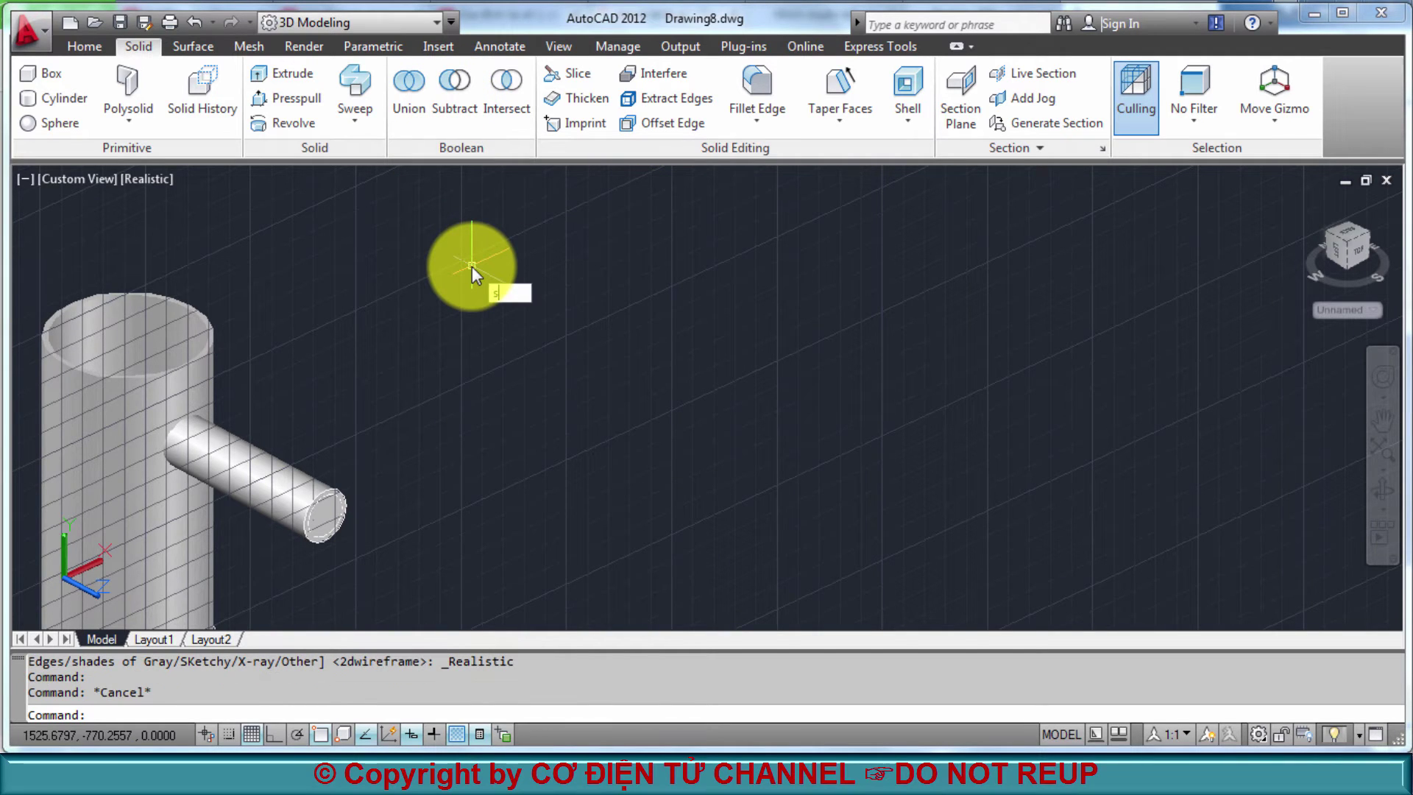
text(u)
key(Return)
scroll(457, 429, up, 2)
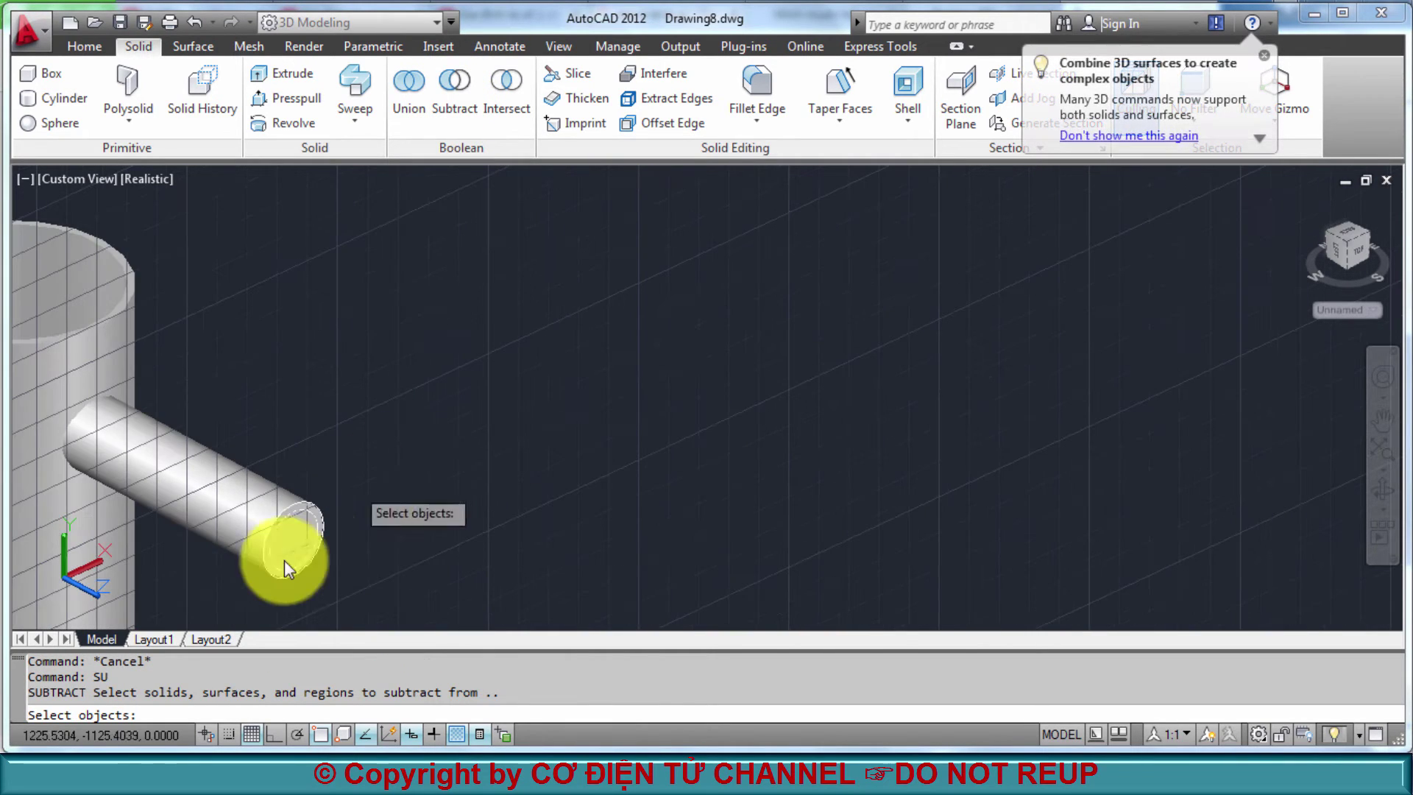
click(254, 531)
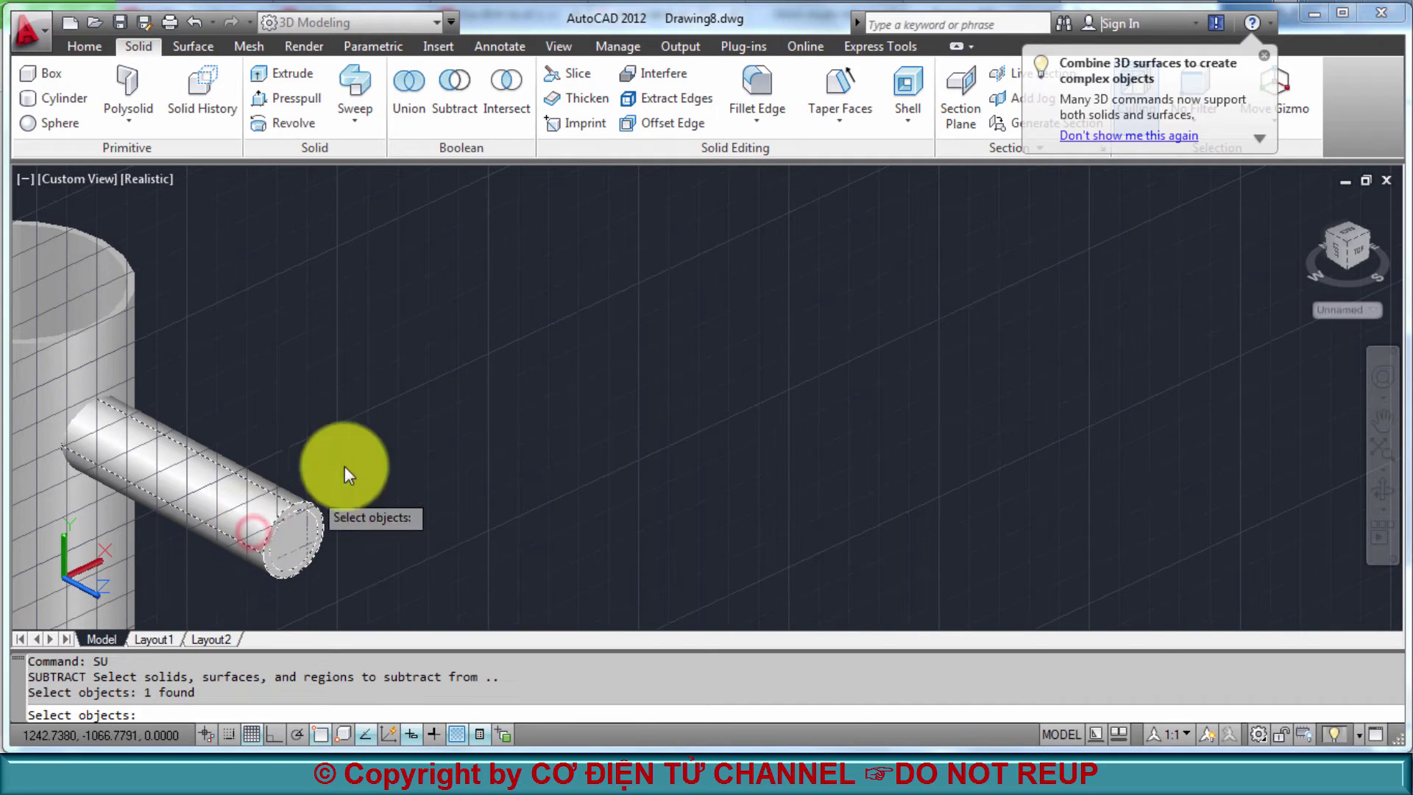
key(Return)
scroll(320, 529, up, 2)
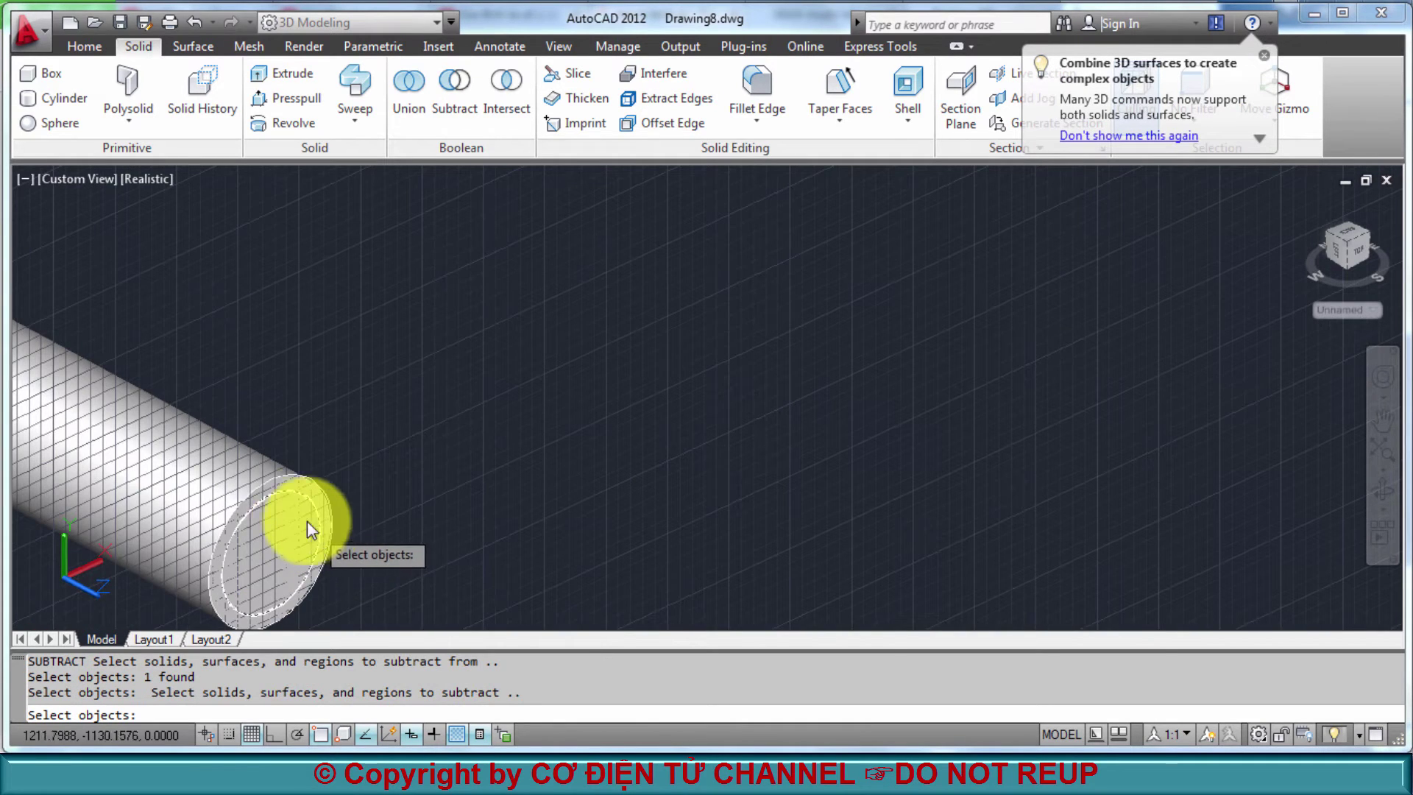
click(291, 509)
key(Return)
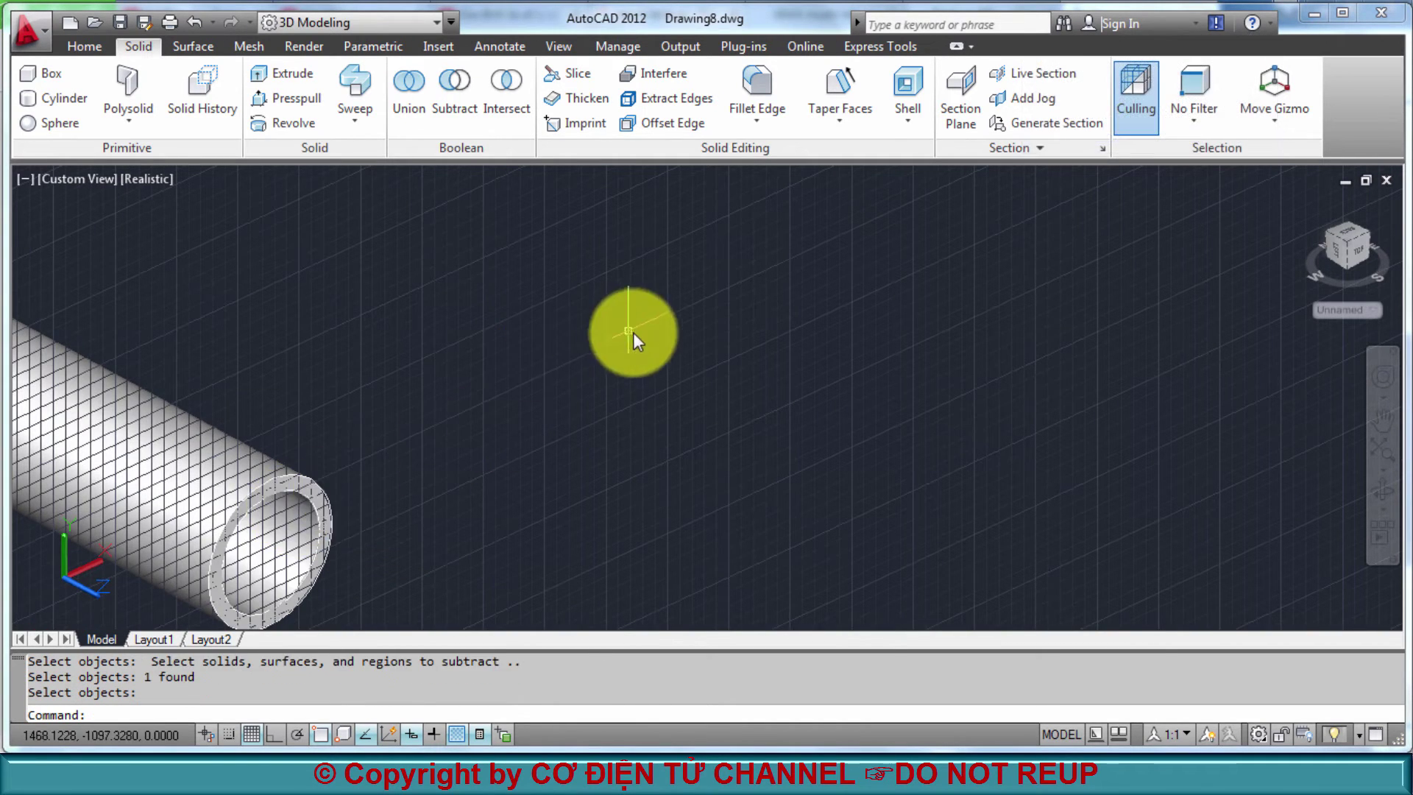
mouse_move(633, 332)
shift+middle_down()
mouse_move(678, 395)
mouse_move(757, 388)
mouse_move(621, 413)
mouse_move(574, 403)
mouse_move(567, 378)
mouse_move(659, 403)
mouse_move(607, 376)
mouse_move(577, 382)
mouse_move(467, 435)
mouse_move(444, 463)
mouse_move(514, 454)
shift+middle_up()
scroll(353, 519, up, 3)
scroll(364, 461, up, 3)
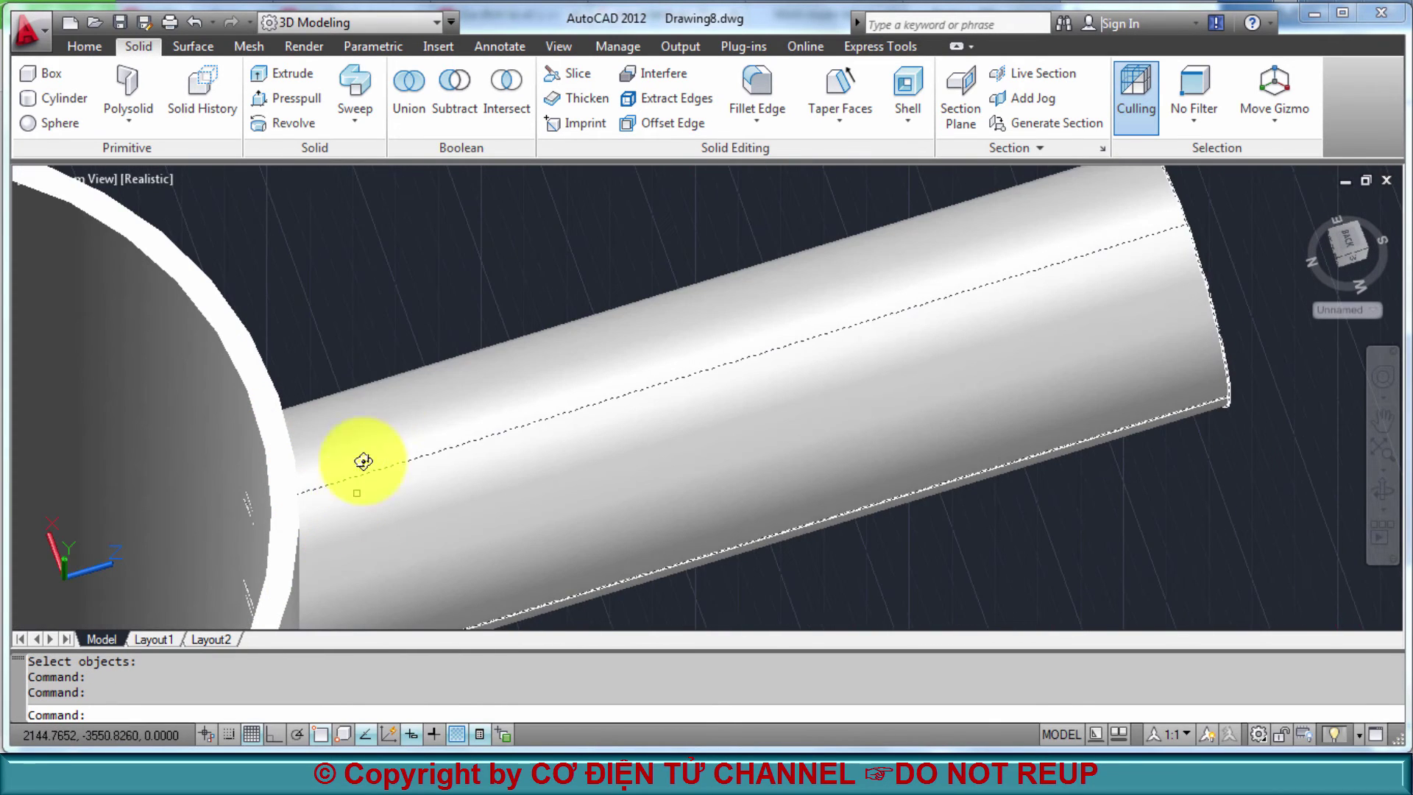
mouse_move(413, 316)
shift+middle_down()
mouse_move(435, 319)
mouse_move(462, 271)
mouse_move(511, 236)
mouse_move(555, 243)
mouse_move(527, 174)
mouse_move(462, 185)
mouse_move(450, 214)
mouse_move(442, 150)
shift+middle_up()
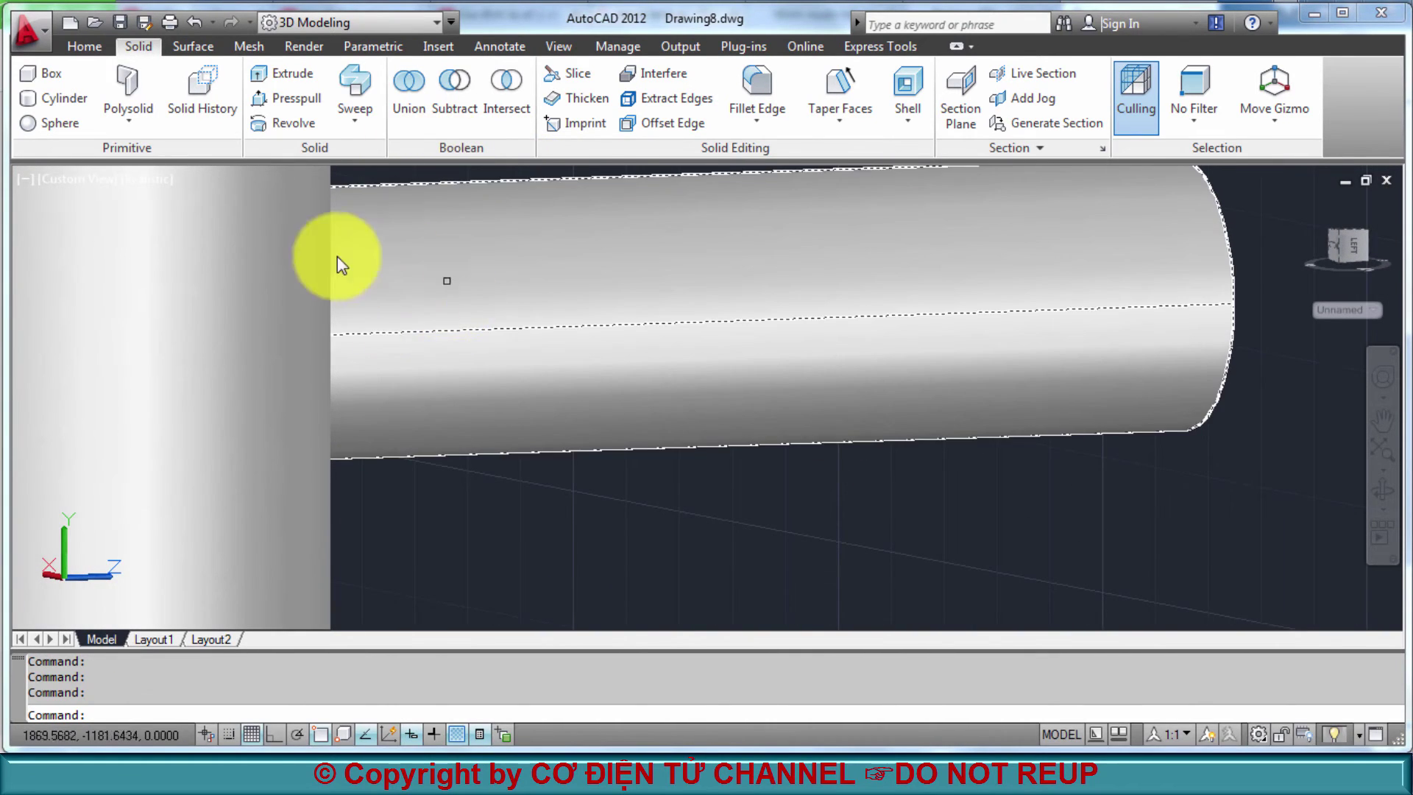
scroll(475, 394, down, 2)
scroll(481, 389, down, 3)
scroll(481, 390, down, 2)
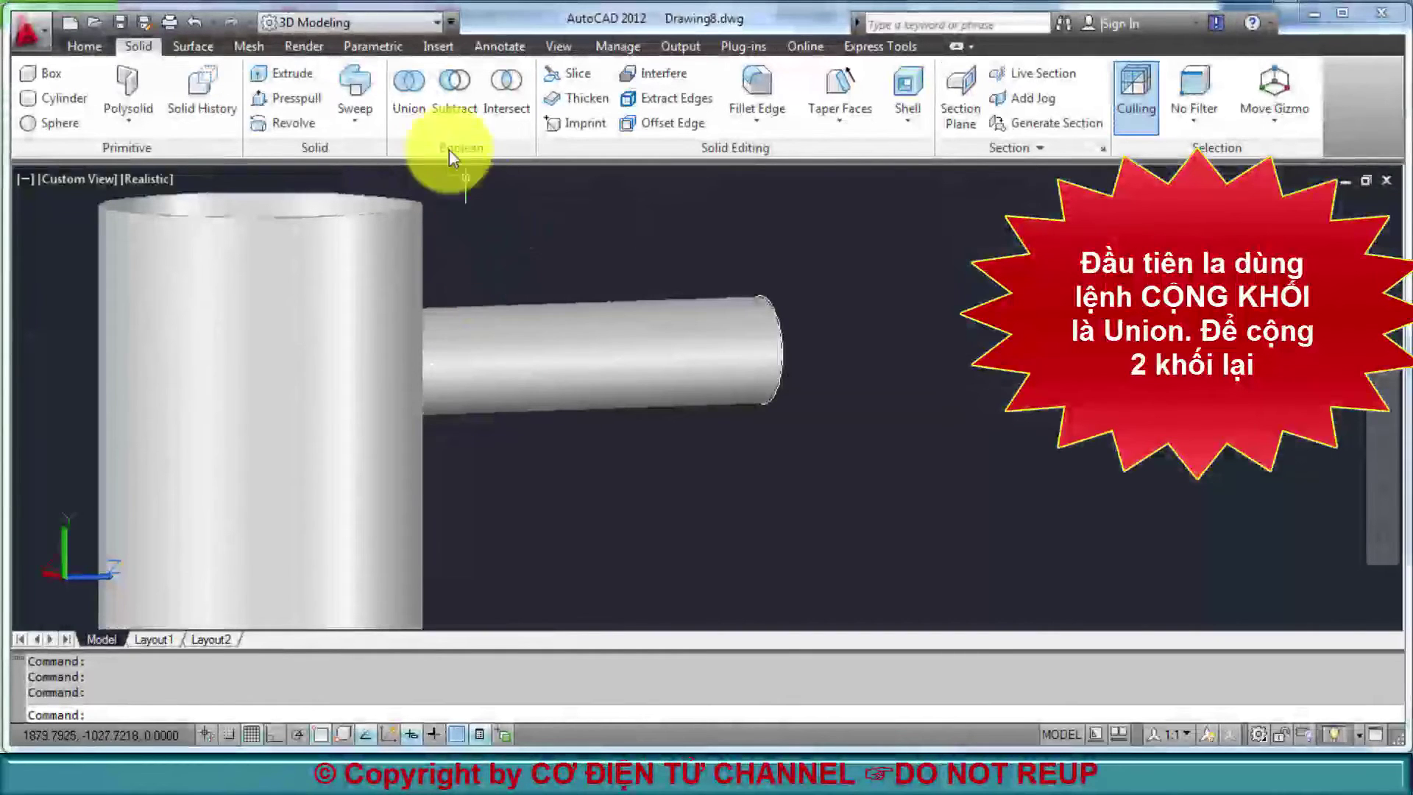
Union the vertical cylinder with the side pipe into one solid
click(342, 348)
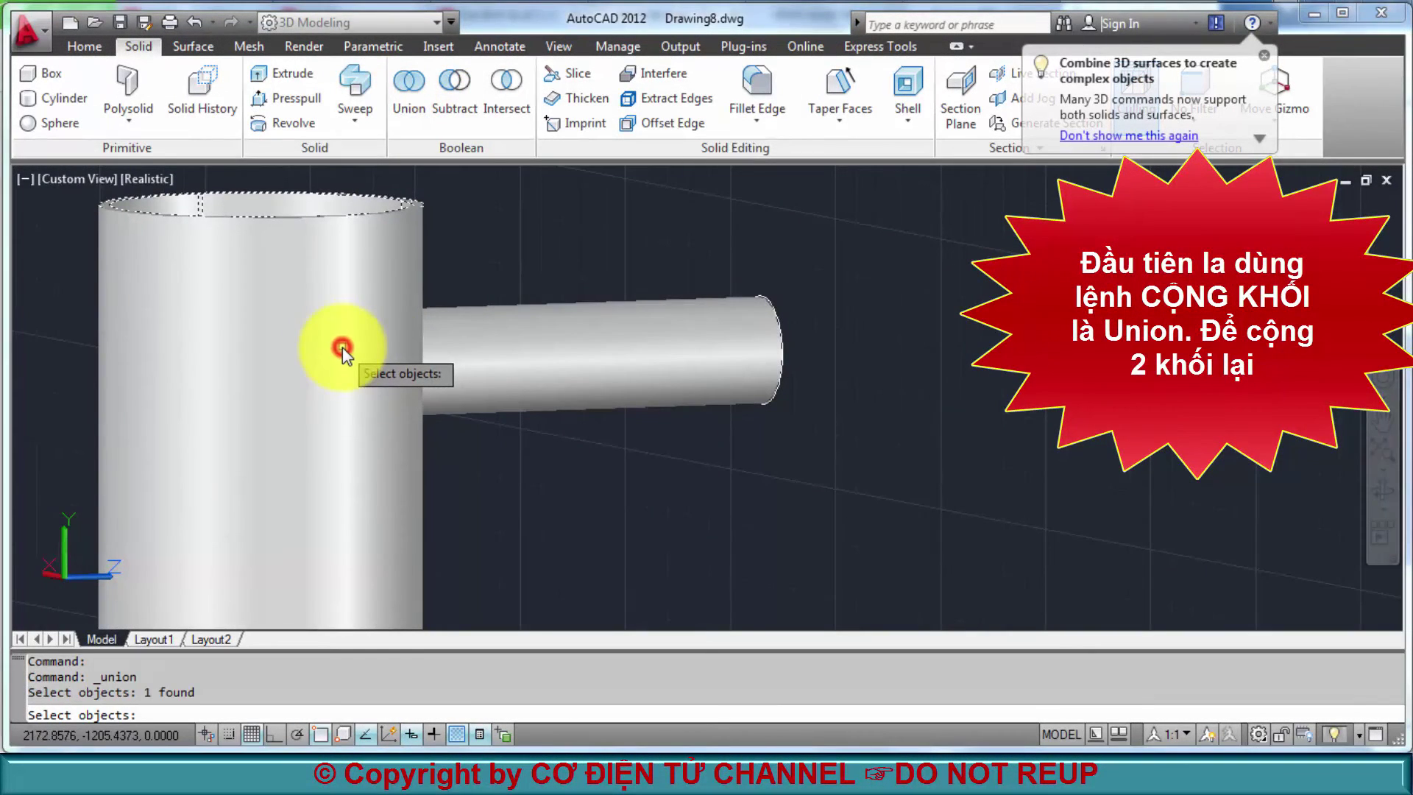
click(451, 334)
key(Return)
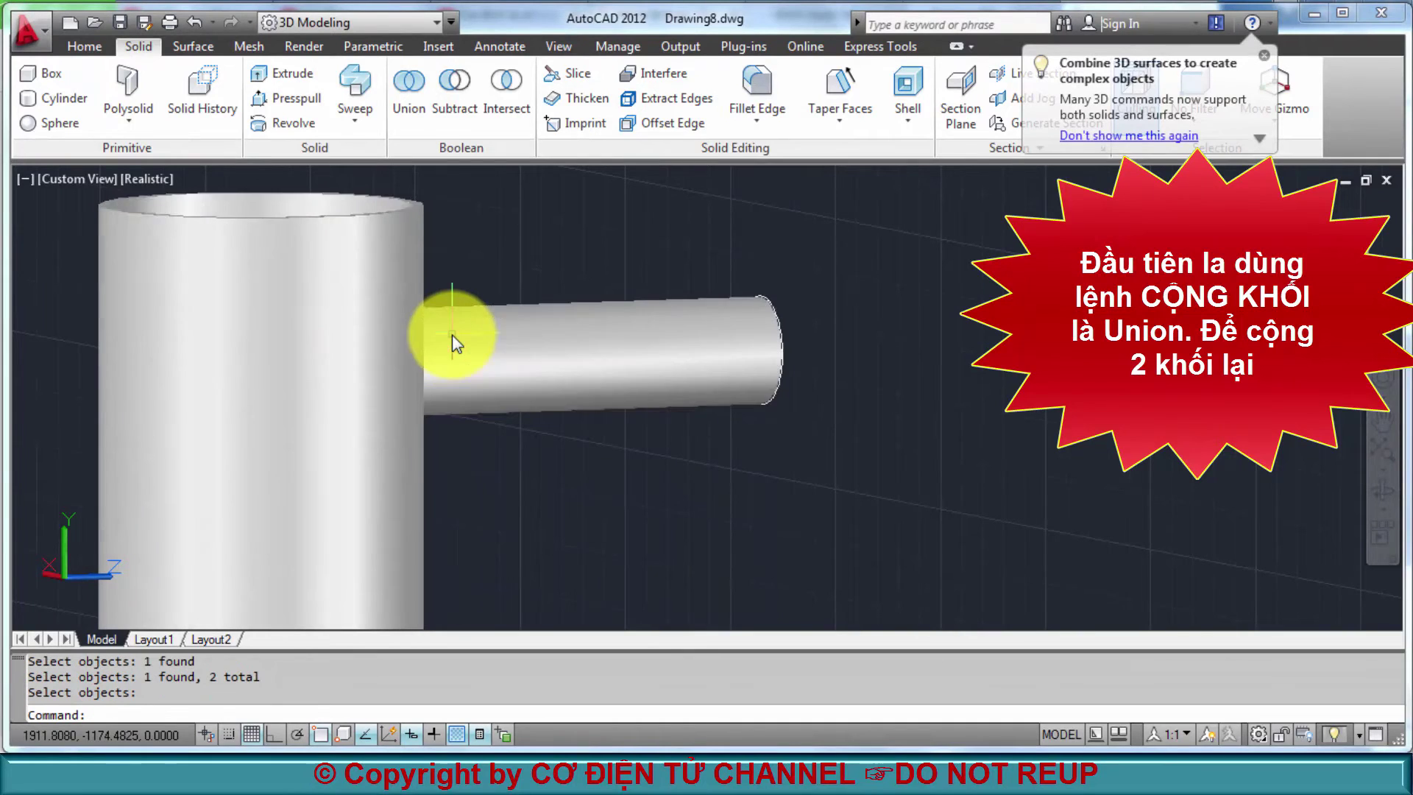
mouse_move(909, 460)
shift+middle_down()
mouse_move(706, 483)
mouse_move(839, 409)
shift+middle_up()
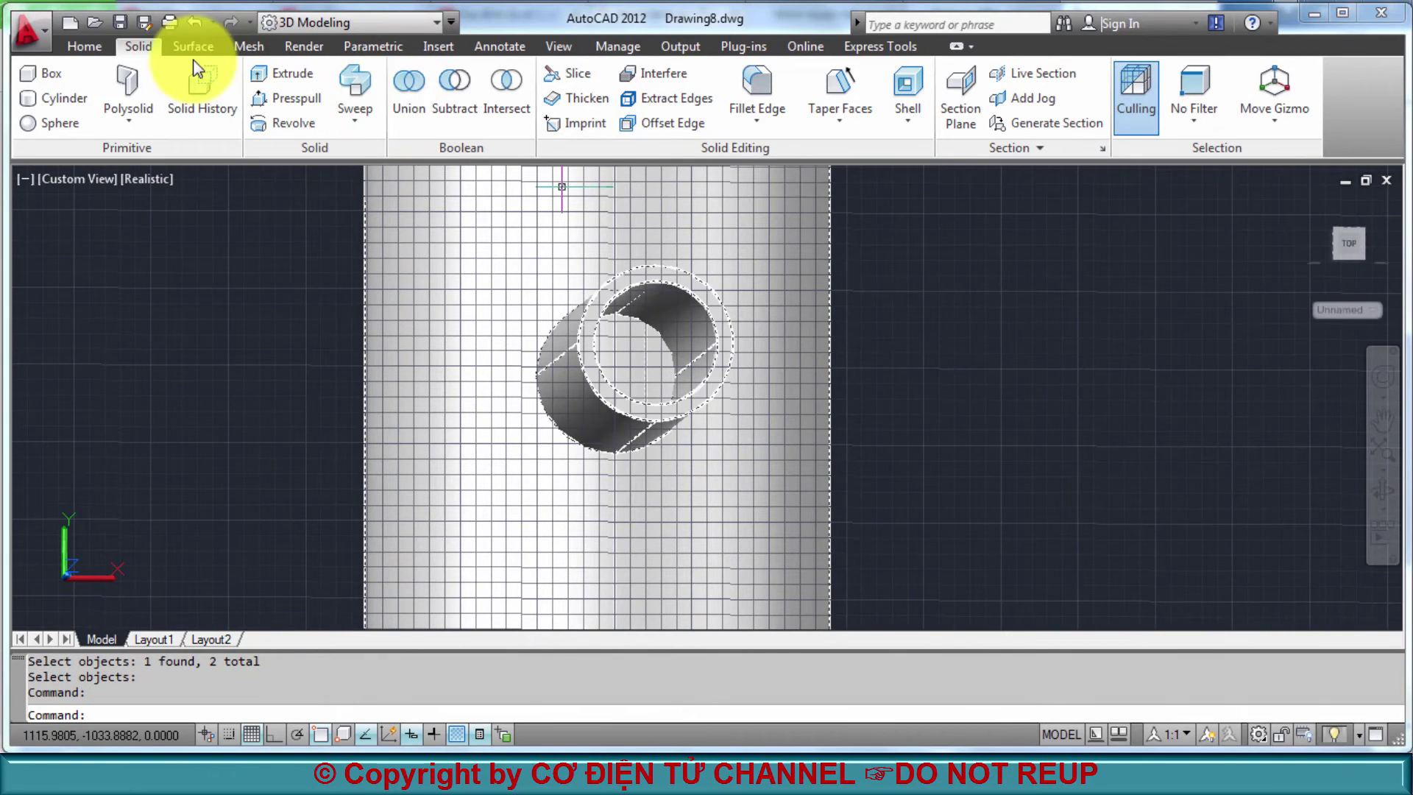
Draw a circle on the pipe wall centred on the side tube, radius snapped to its quadrant
click(83, 47)
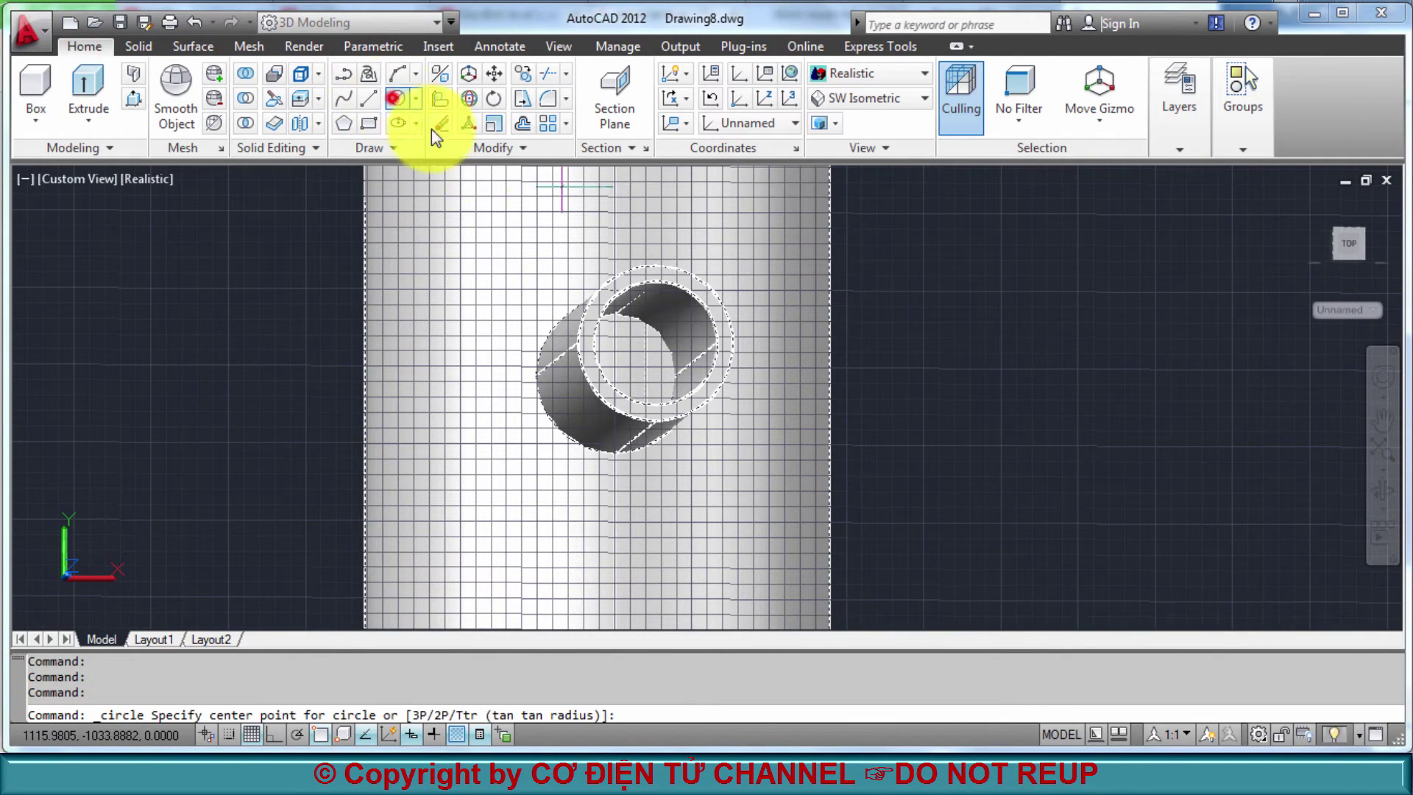
shift+right_click(1019, 327)
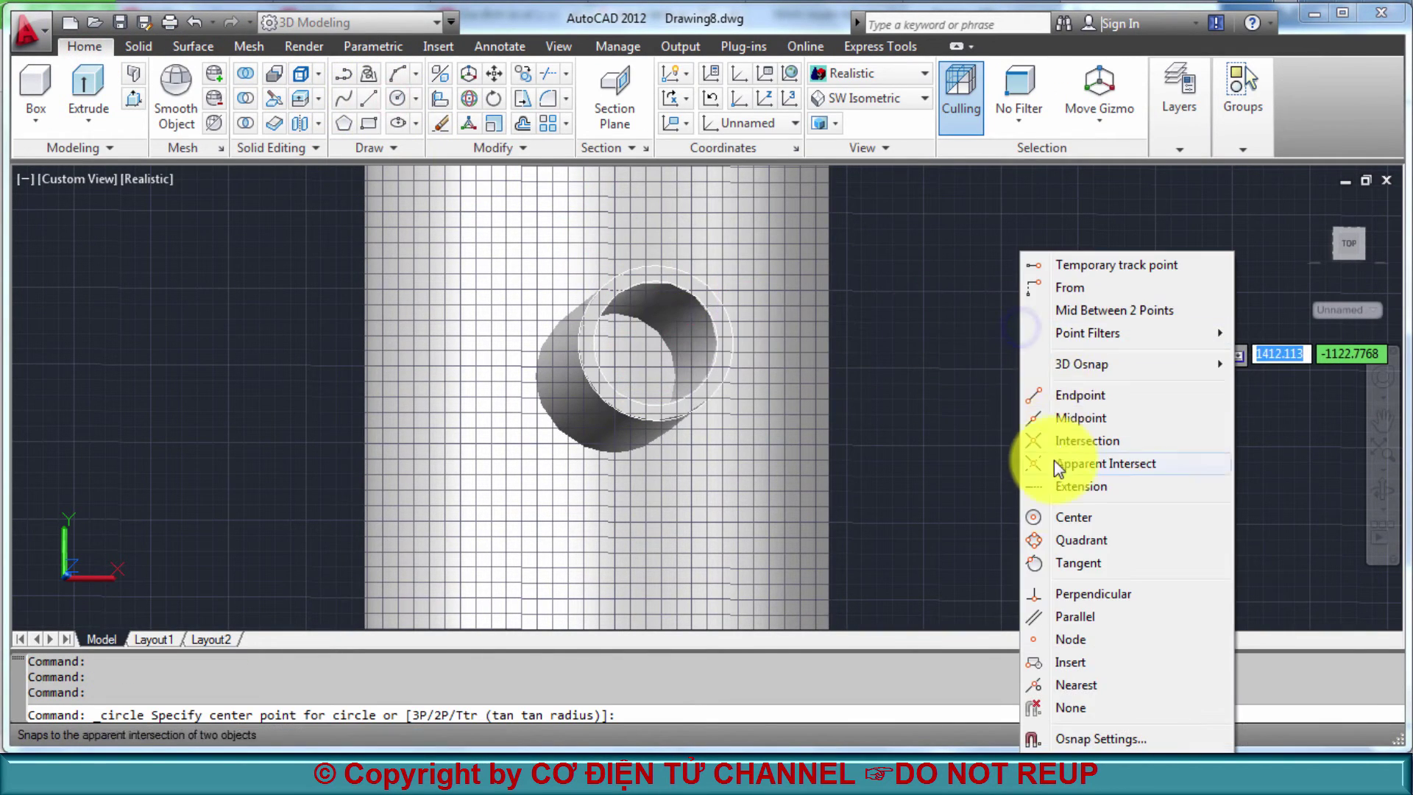
click(1060, 517)
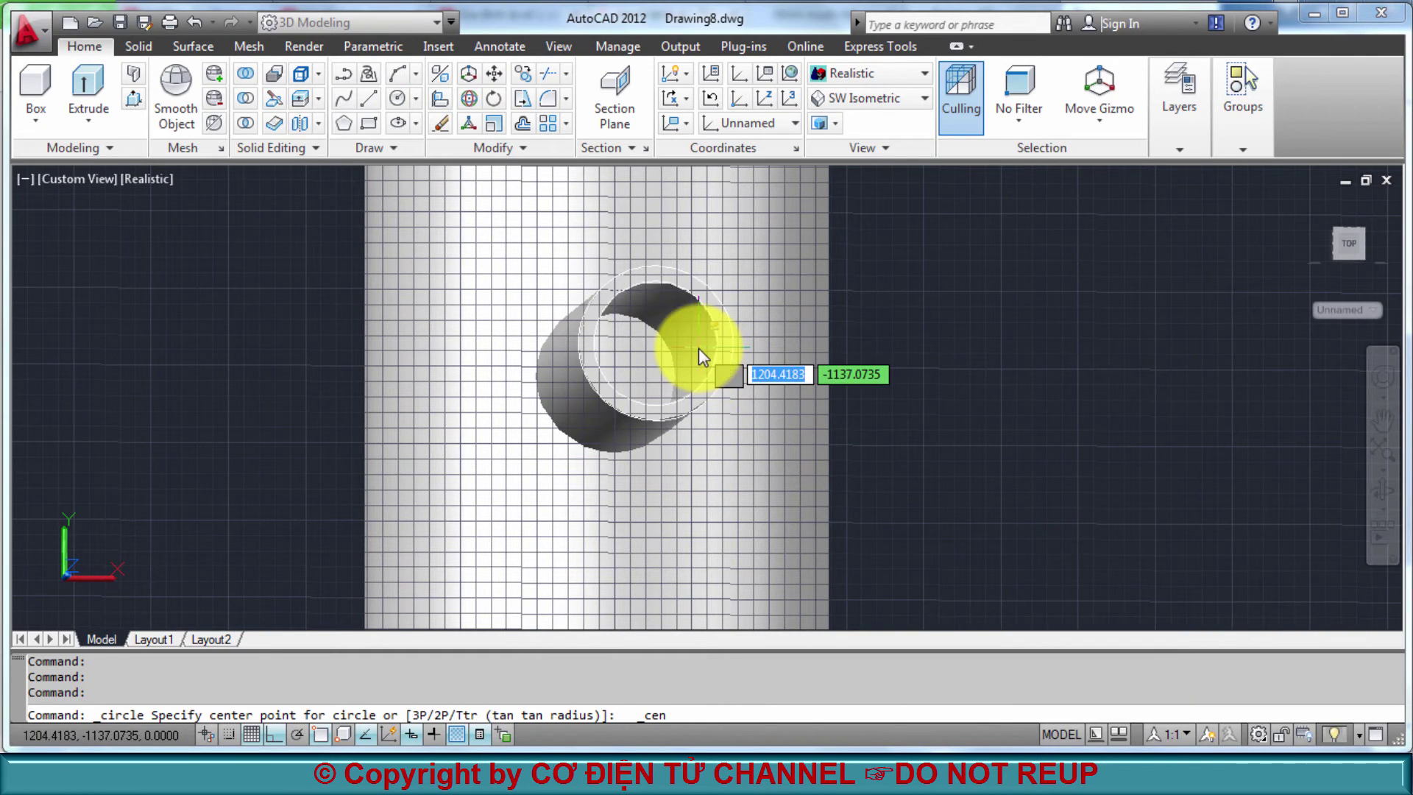
click(727, 354)
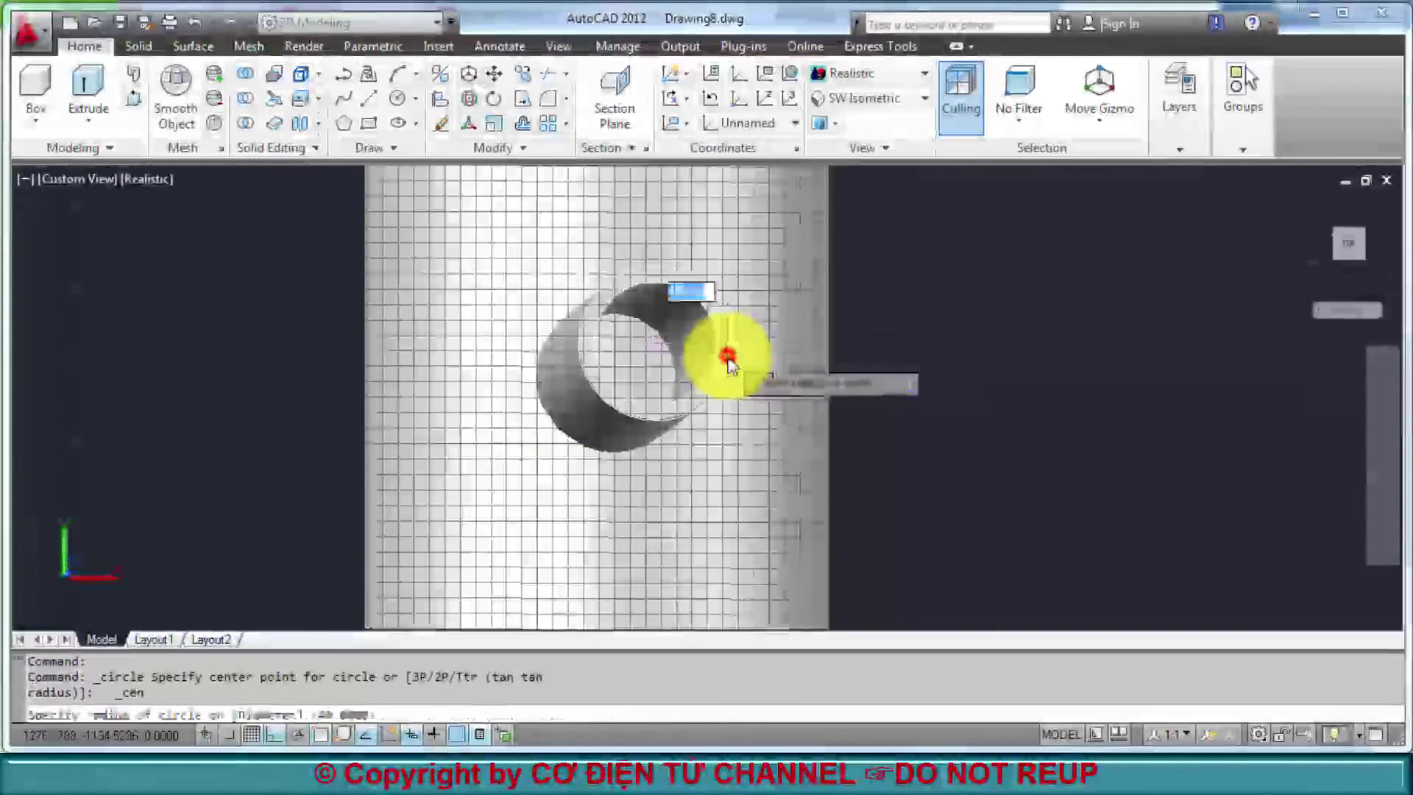
shift+right_click(819, 364)
click(853, 538)
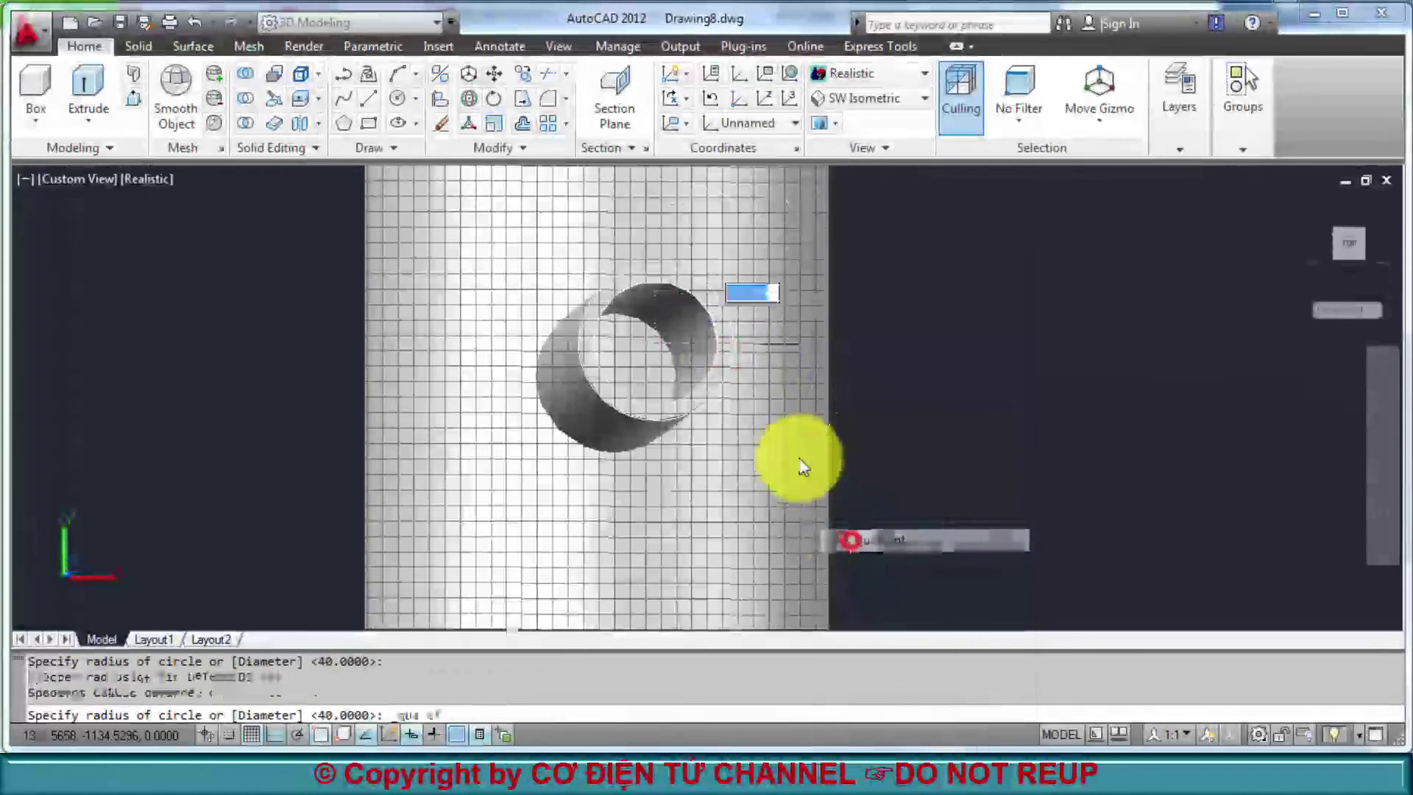
click(721, 355)
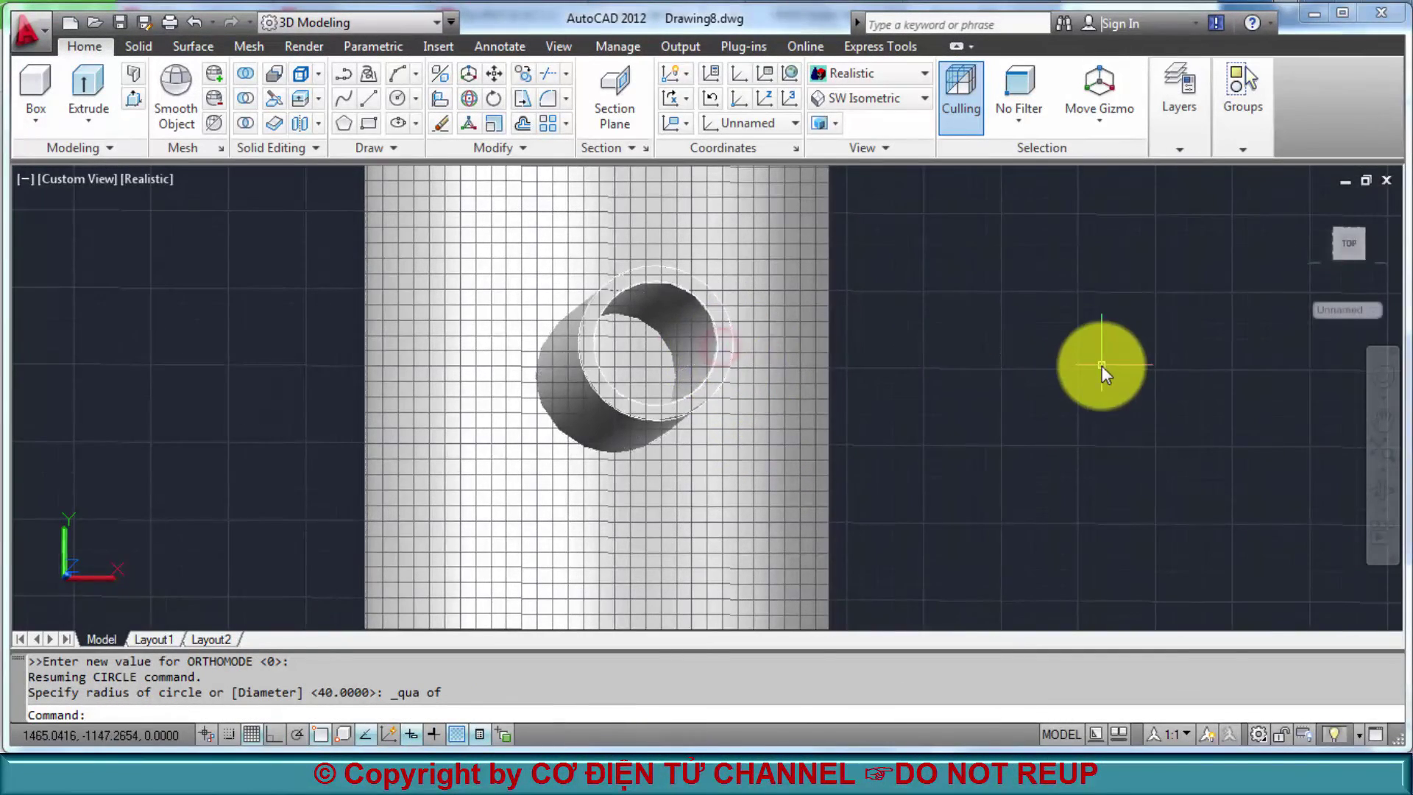
shift+middle_drag(1104, 368, 1041, 404)
scroll(1039, 397, down, 3)
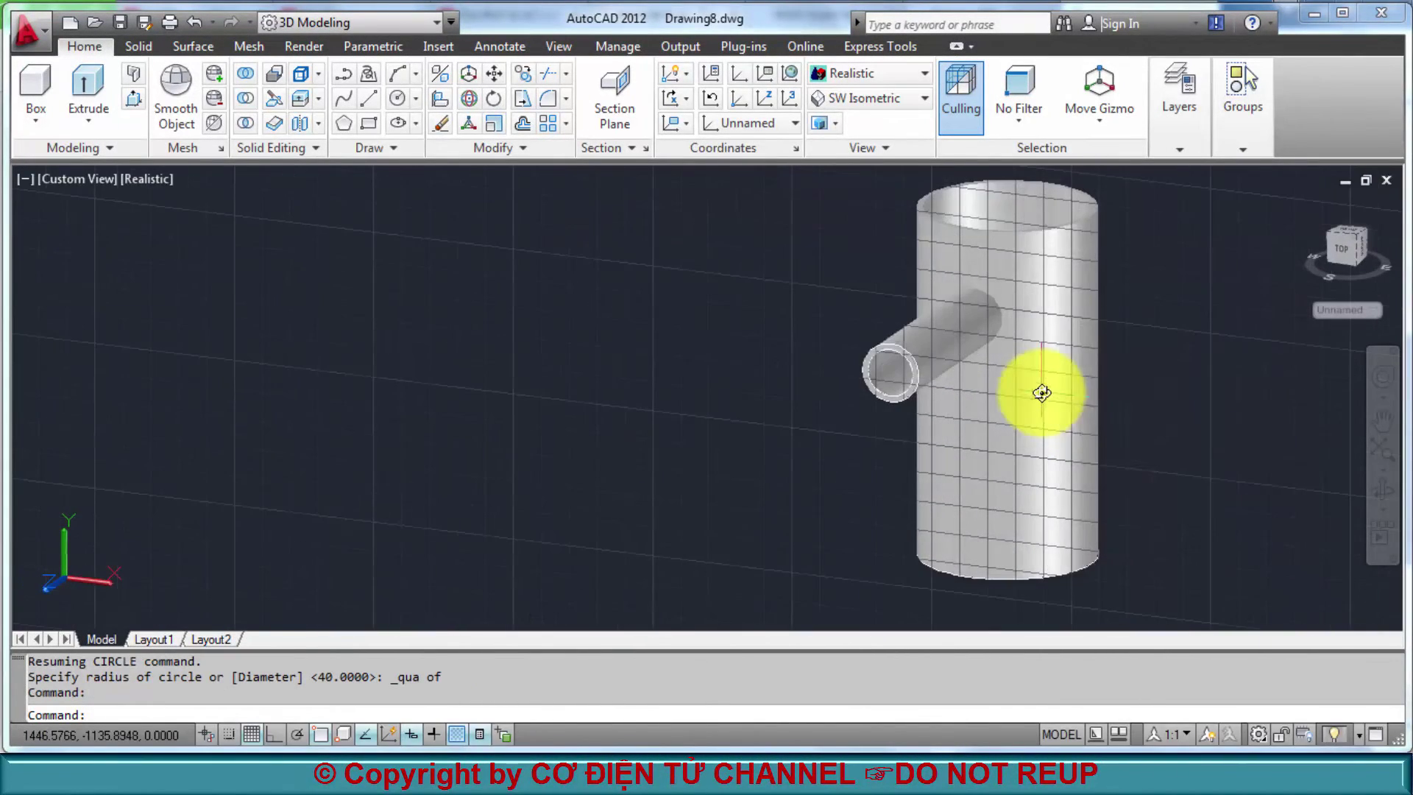
mouse_move(1204, 356)
shift+middle_down()
mouse_move(1117, 352)
mouse_move(1148, 299)
mouse_move(1124, 318)
shift+middle_up()
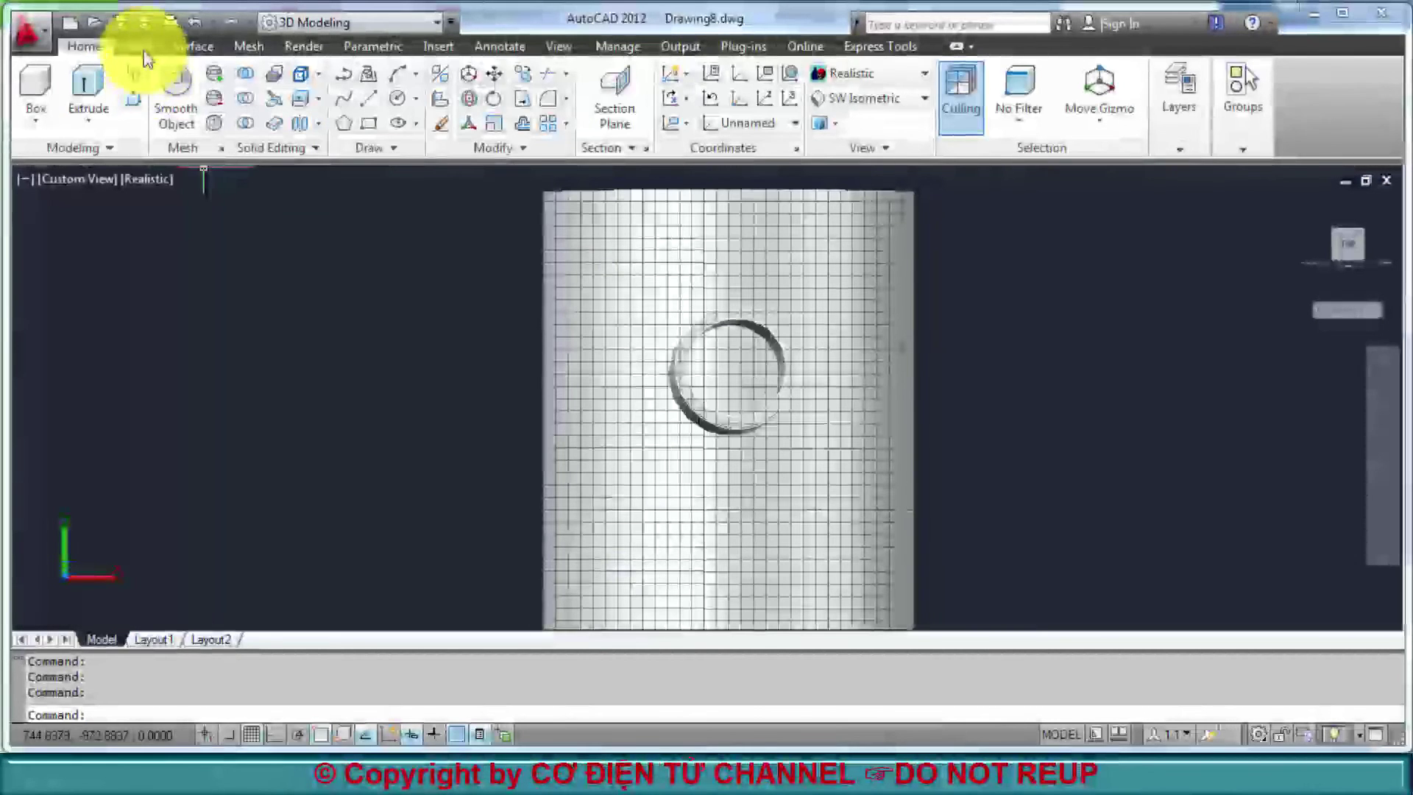
Abandon a trial Extrude and switch the visual style to 2D Wireframe
click(138, 46)
click(272, 81)
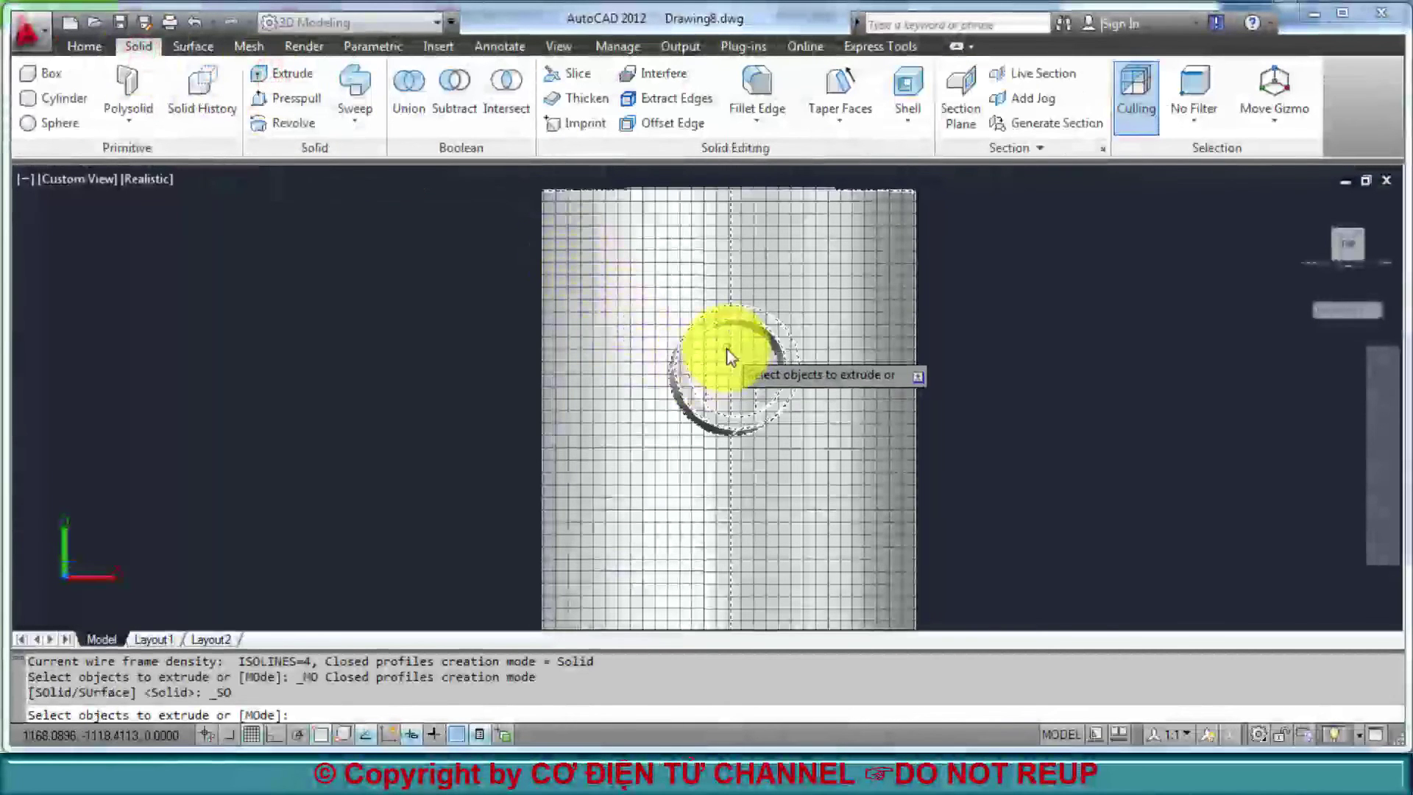
scroll(727, 345, up, 3)
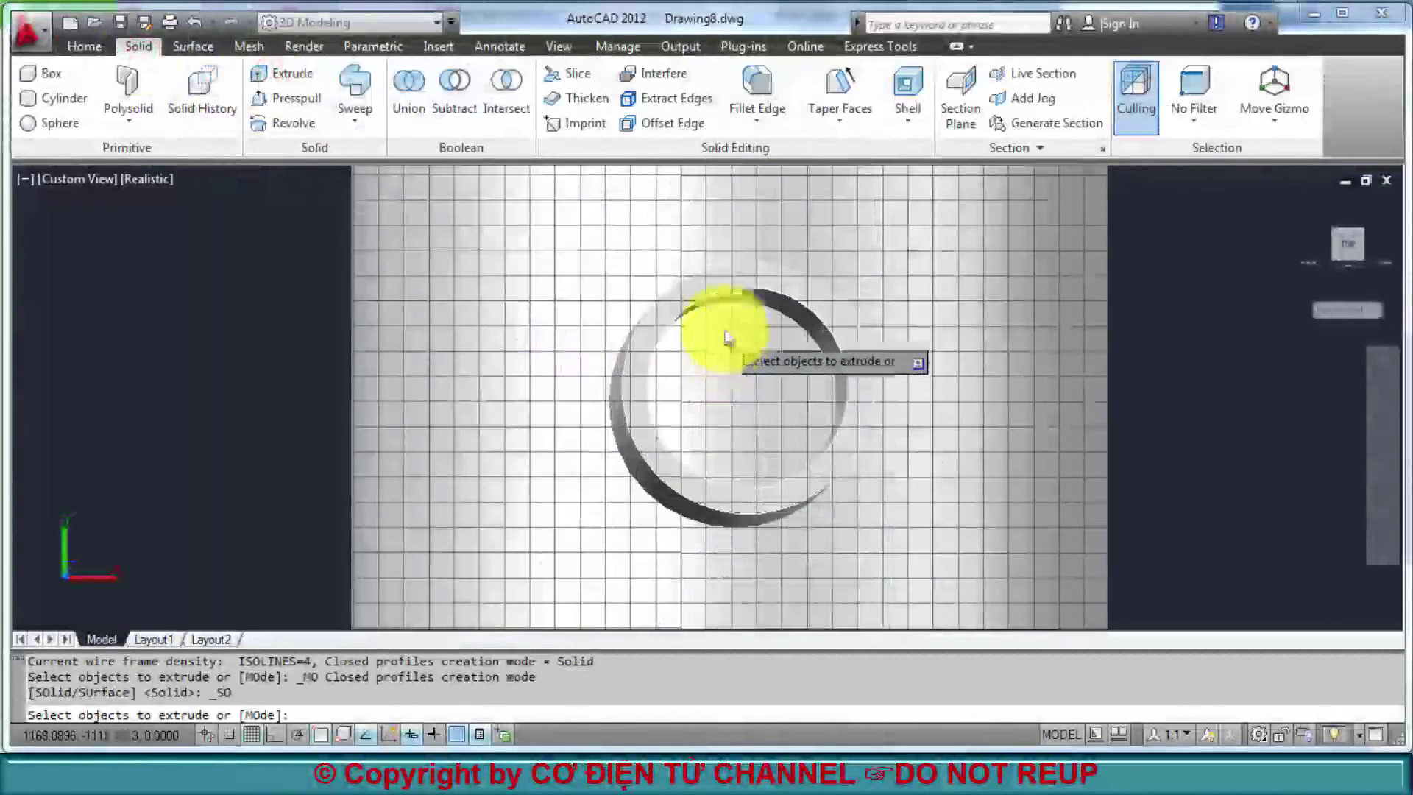
click(566, 50)
click(566, 77)
click(554, 100)
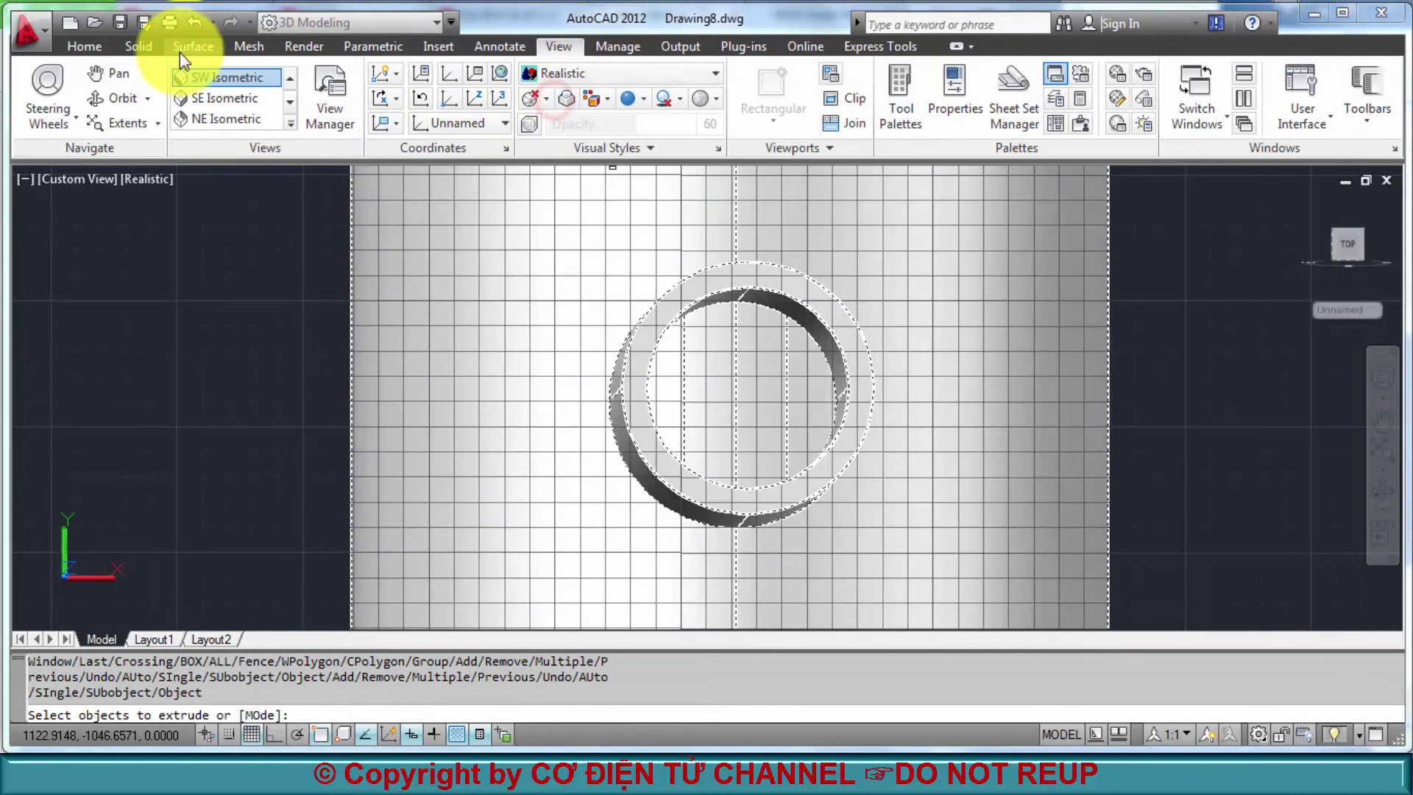
click(136, 47)
click(295, 75)
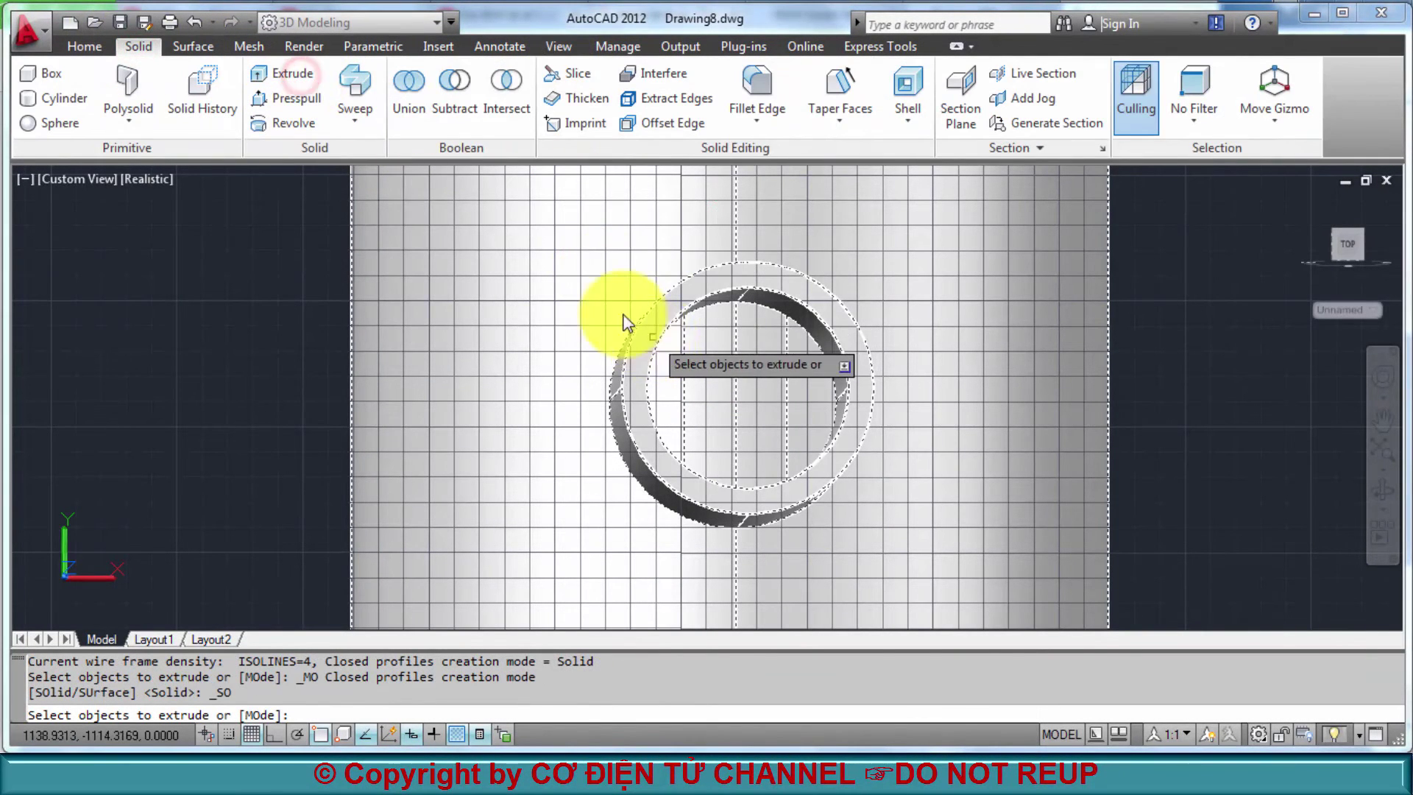
key(Escape)
click(559, 46)
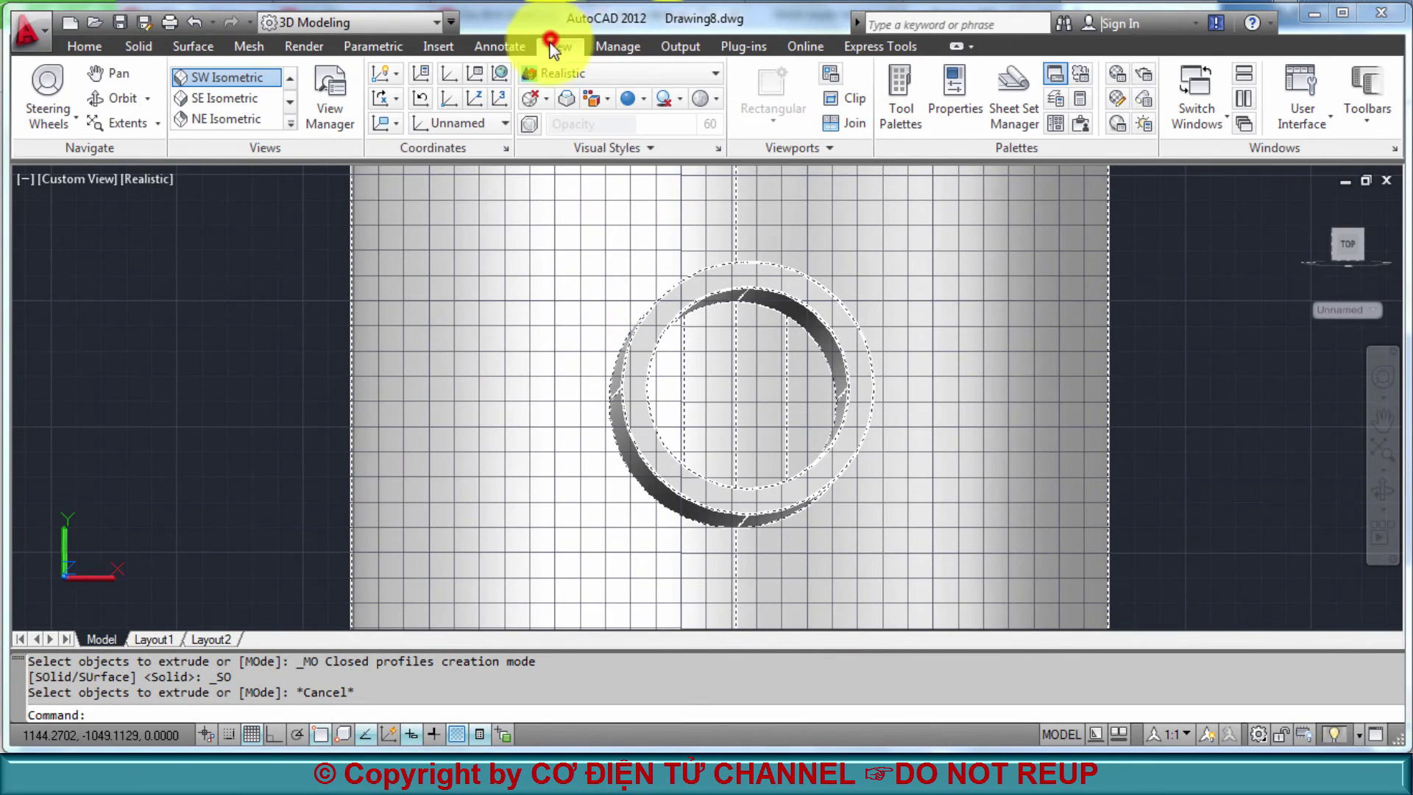
click(561, 72)
click(547, 114)
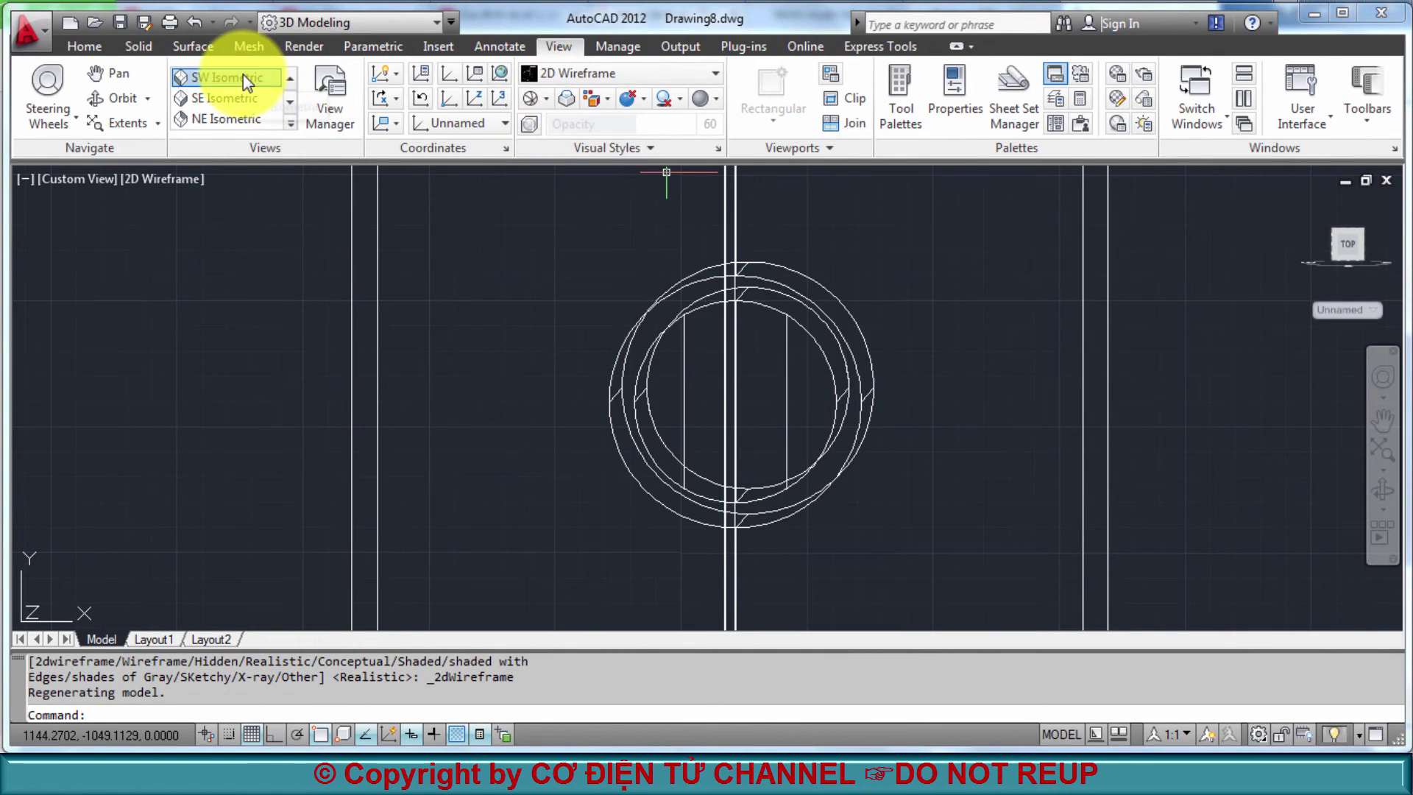
Try extruding the inner circle with Ortho on, then cancel the extrusion
click(138, 46)
click(288, 74)
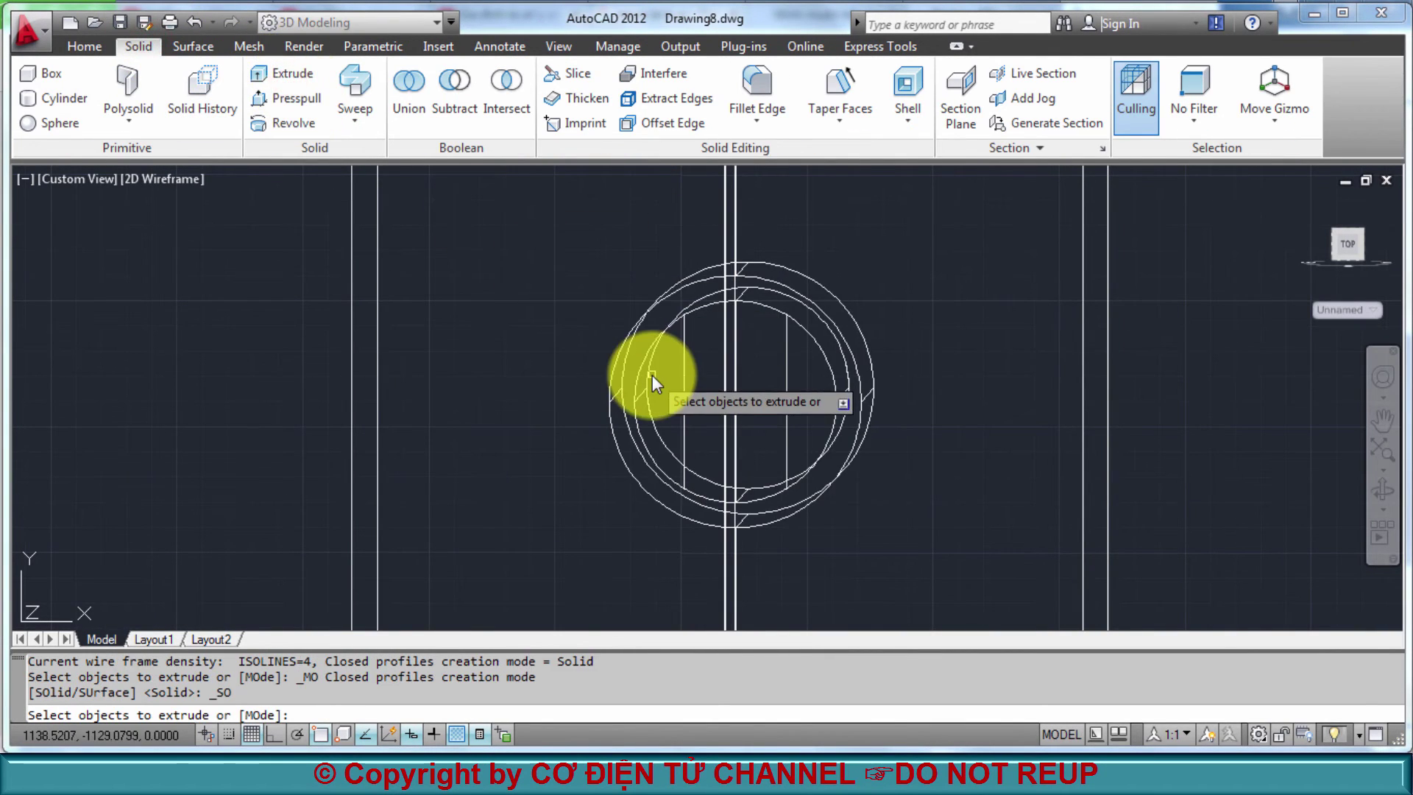
scroll(651, 374, up, 3)
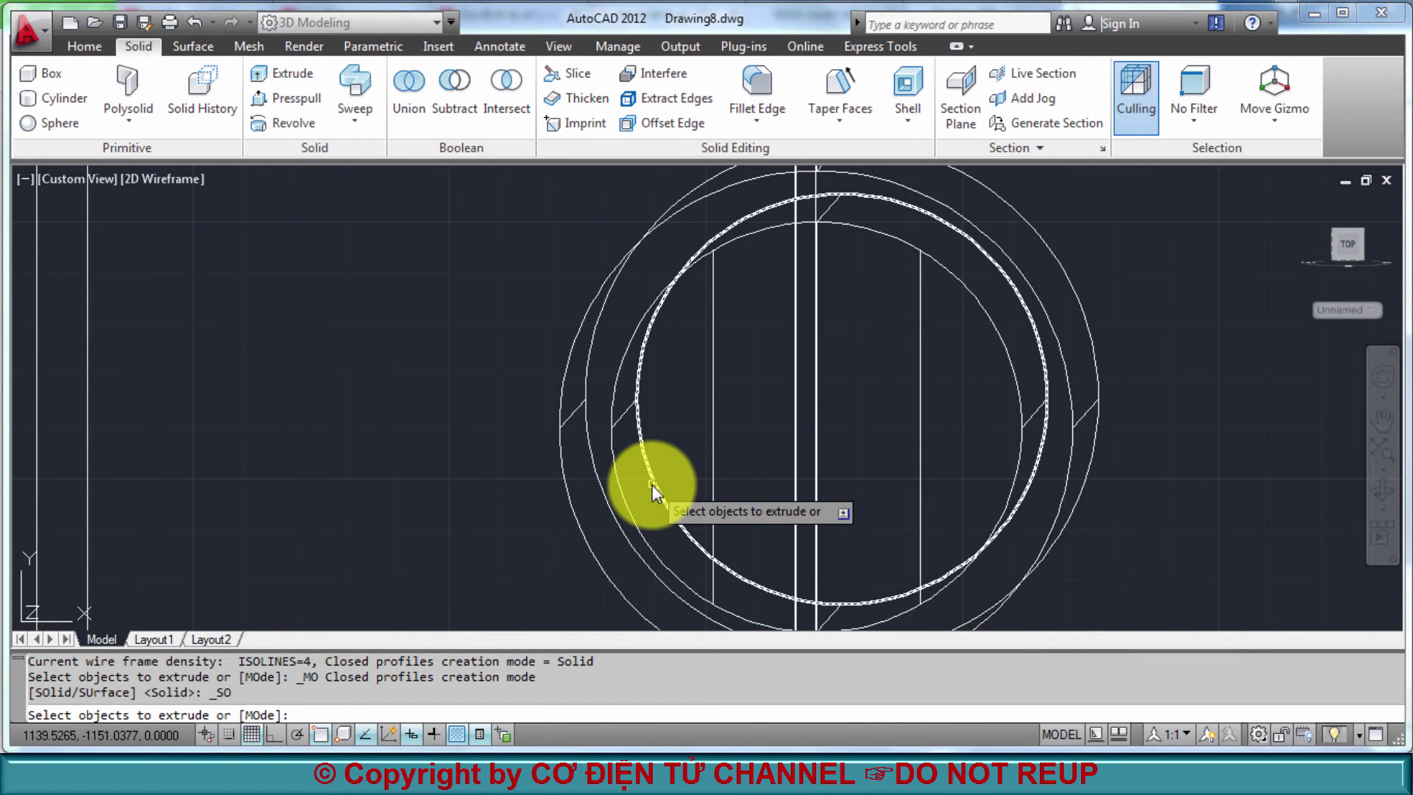
click(652, 484)
key(Return)
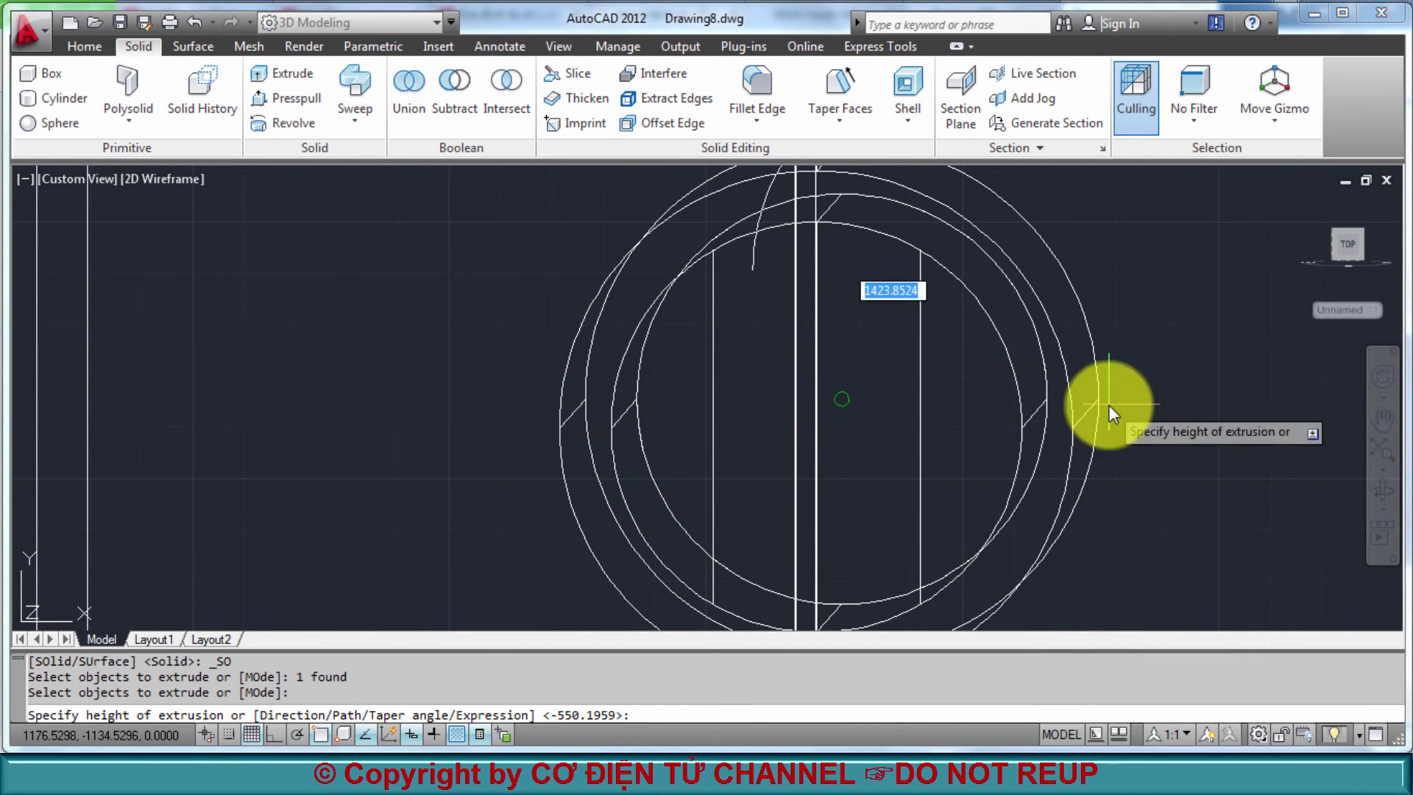
shift+middle_drag(1133, 401, 1177, 417)
key(F8)
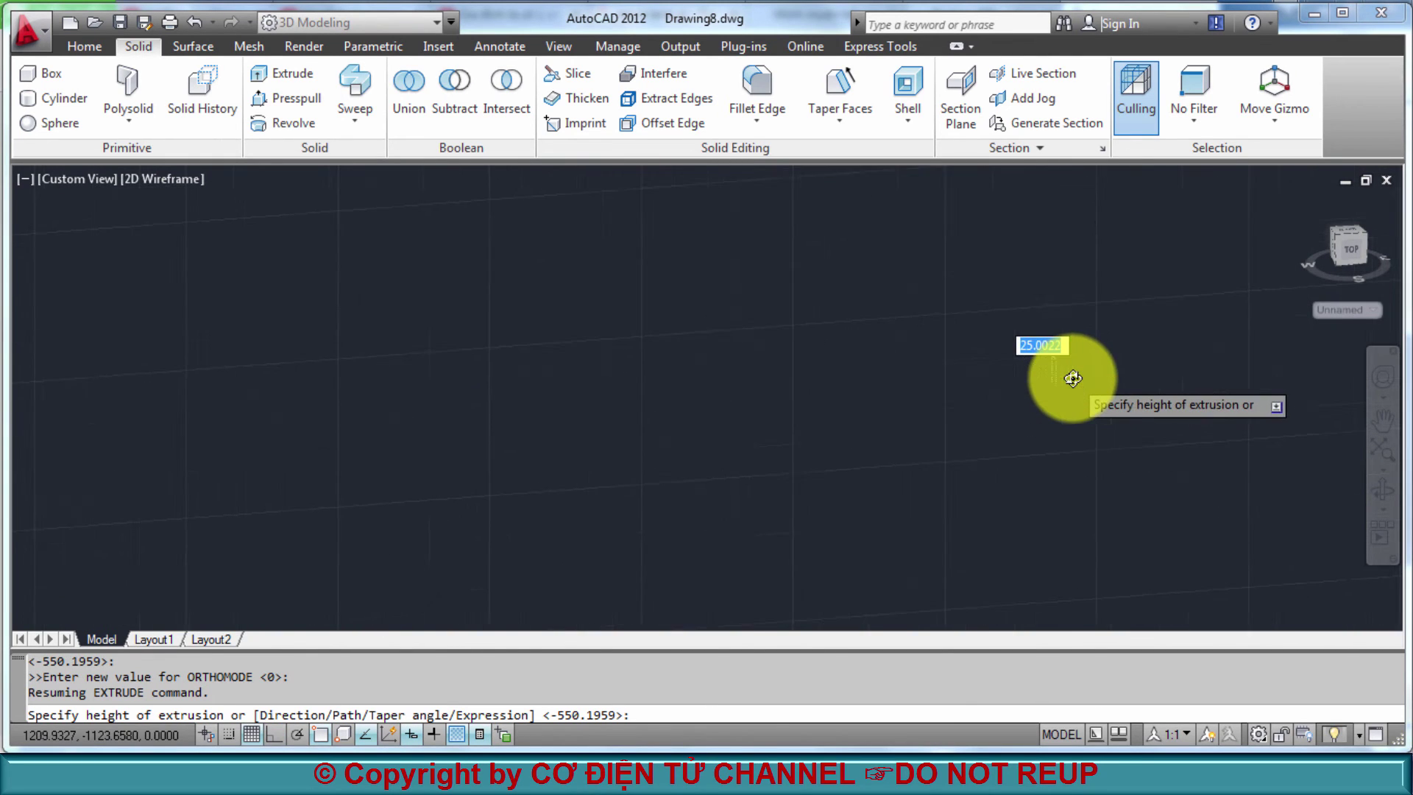
key(Escape)
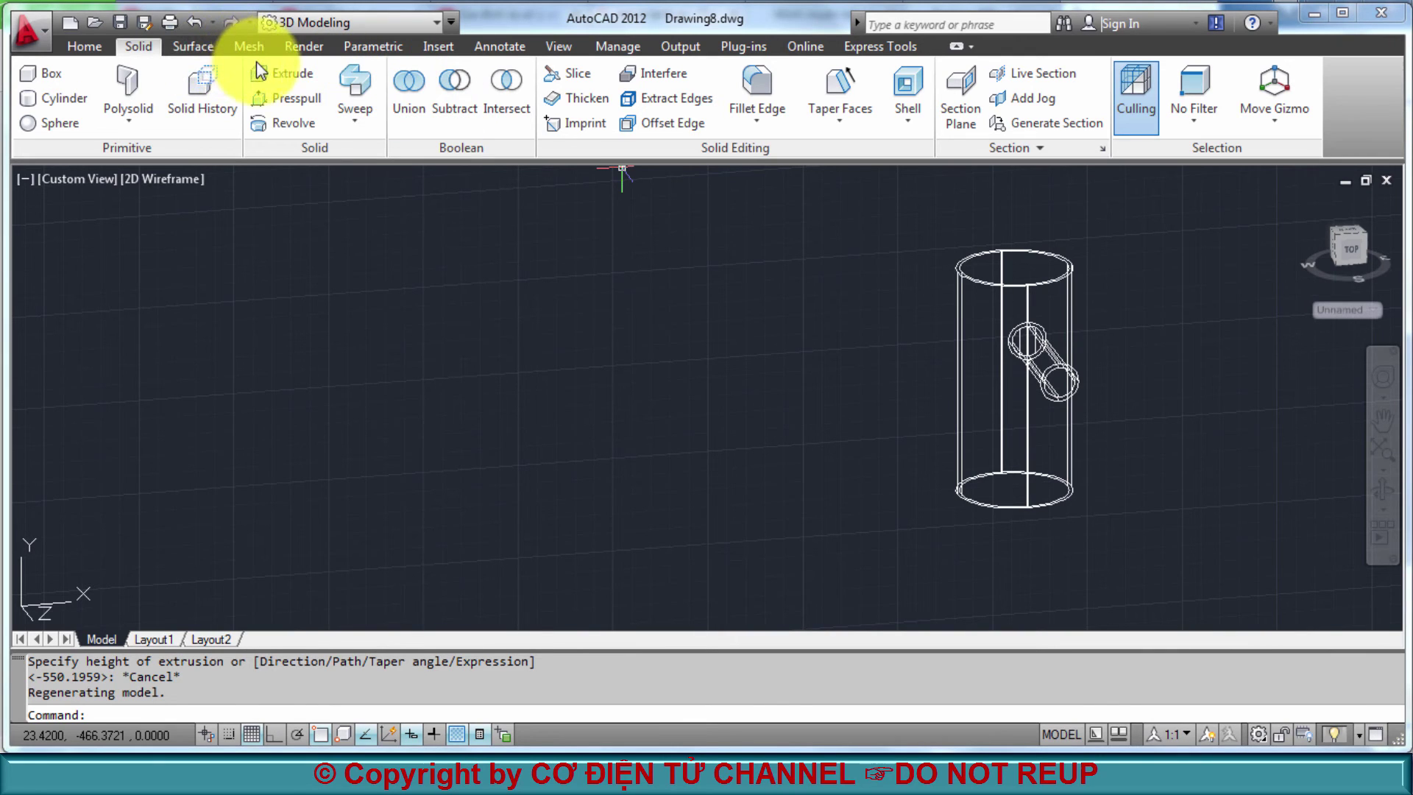
Extrude the pipe-wall hole circle, dragging its height about 473 units along the branch
click(285, 73)
scroll(1027, 376, up, 3)
scroll(1026, 375, up, 2)
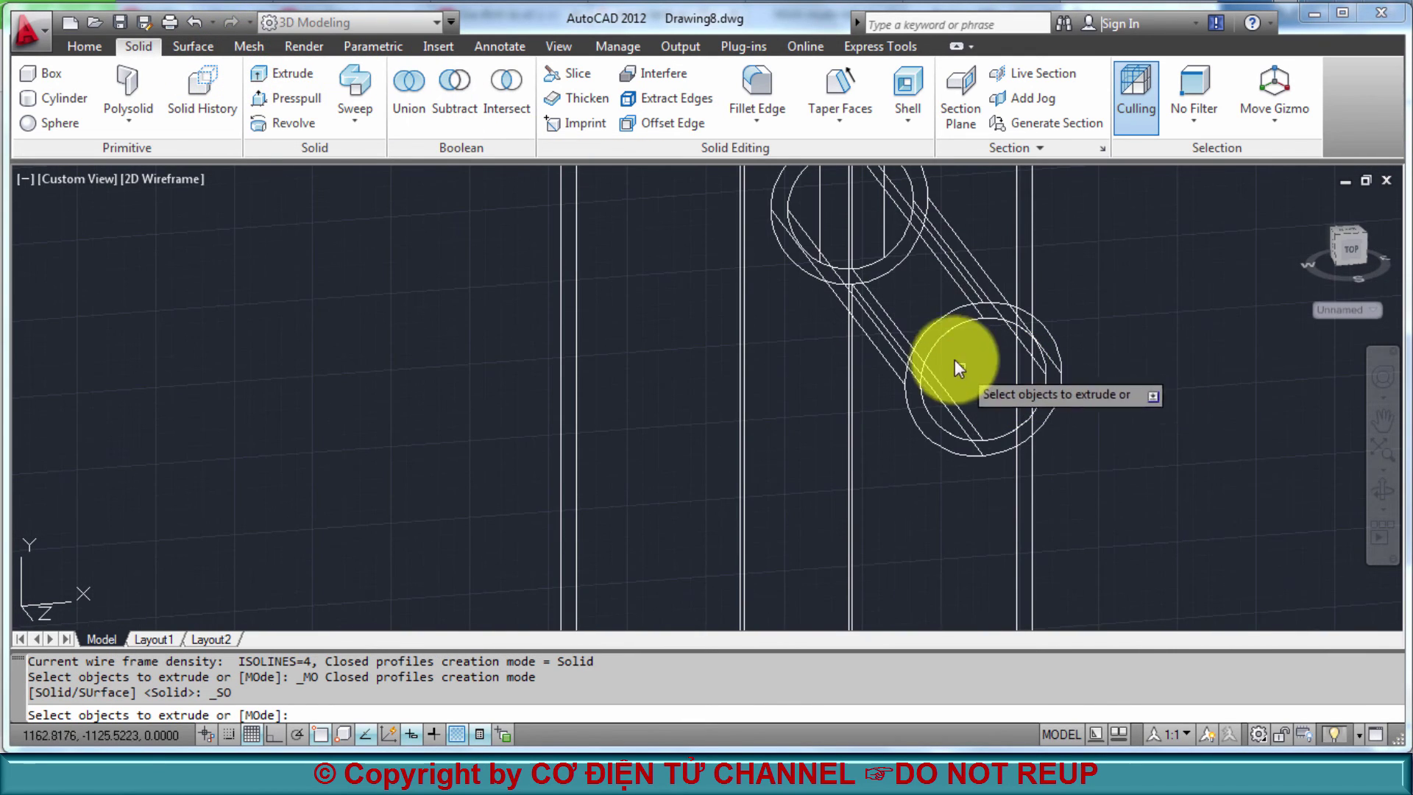
click(945, 331)
key(Return)
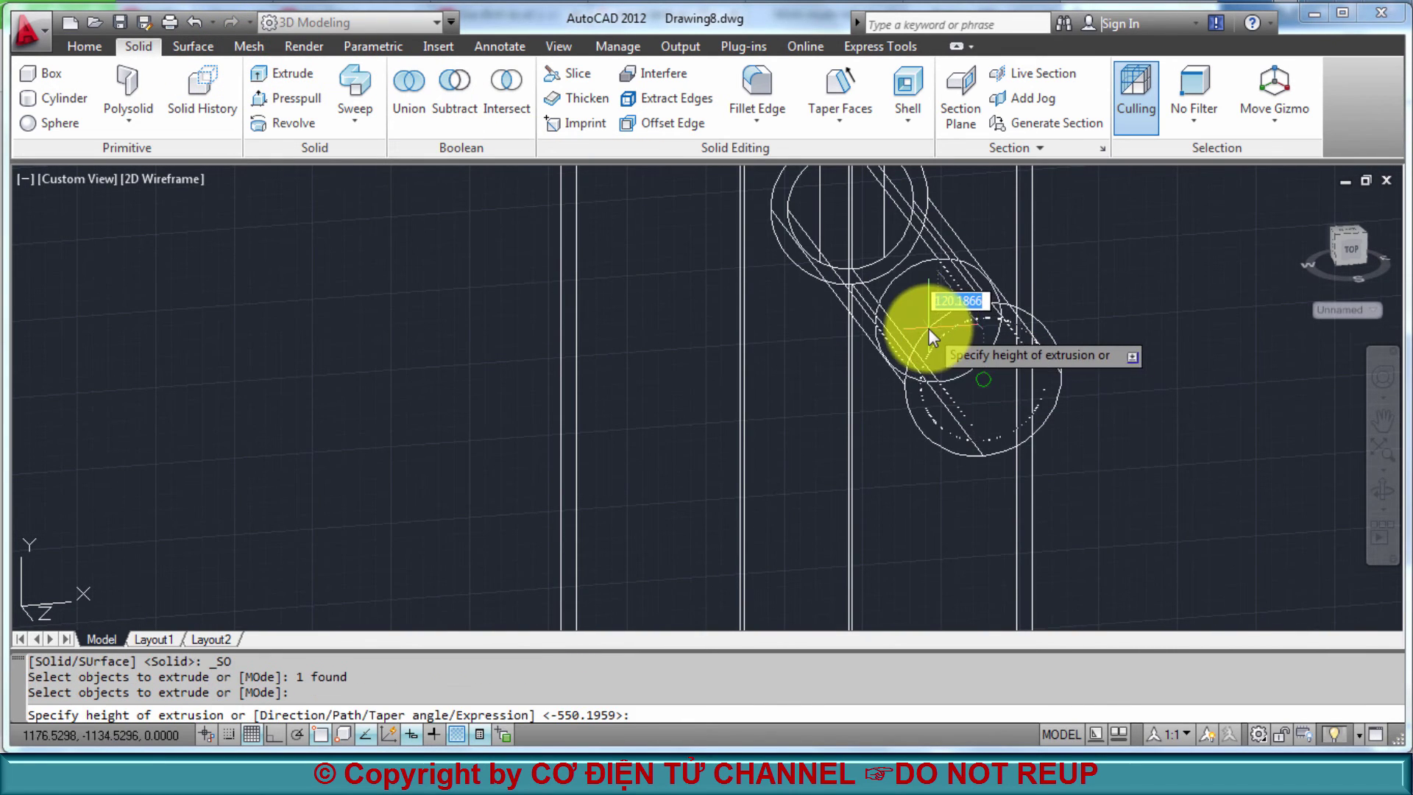
scroll(928, 328, down, 2)
scroll(929, 328, down, 2)
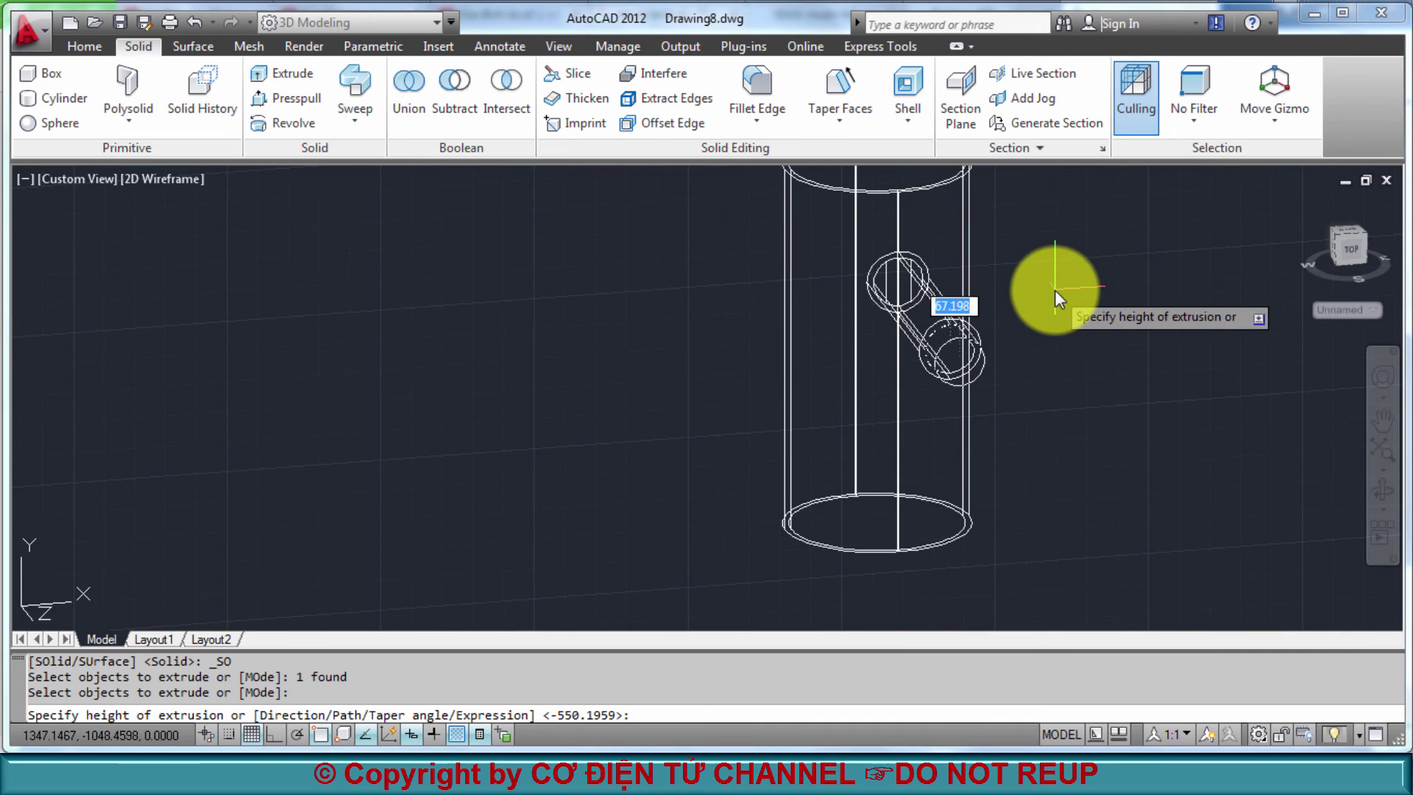
shift+middle_drag(1071, 302, 982, 303)
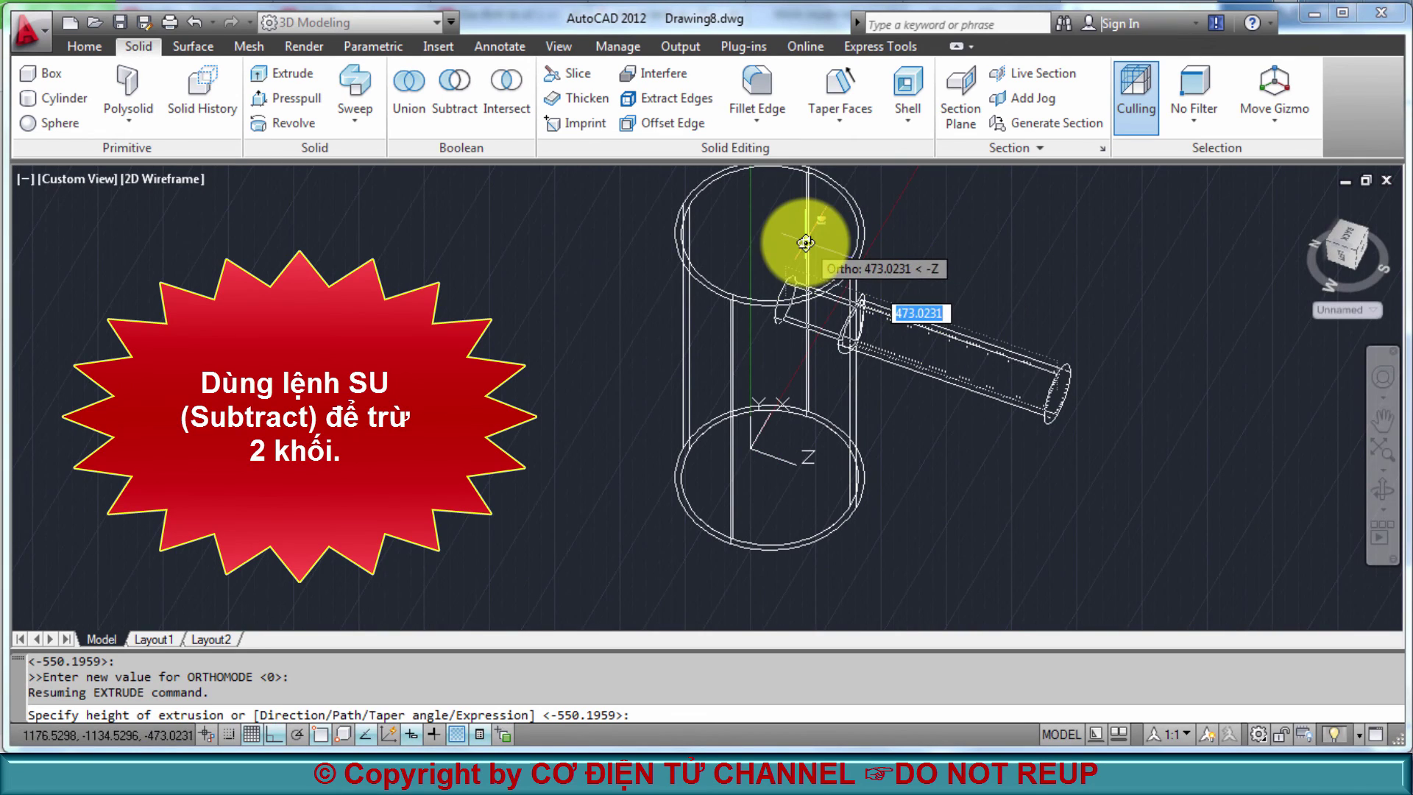
Finish the rod extrusion and subtract it from the vertical pipe, opening the branch hole
click(806, 243)
click(456, 88)
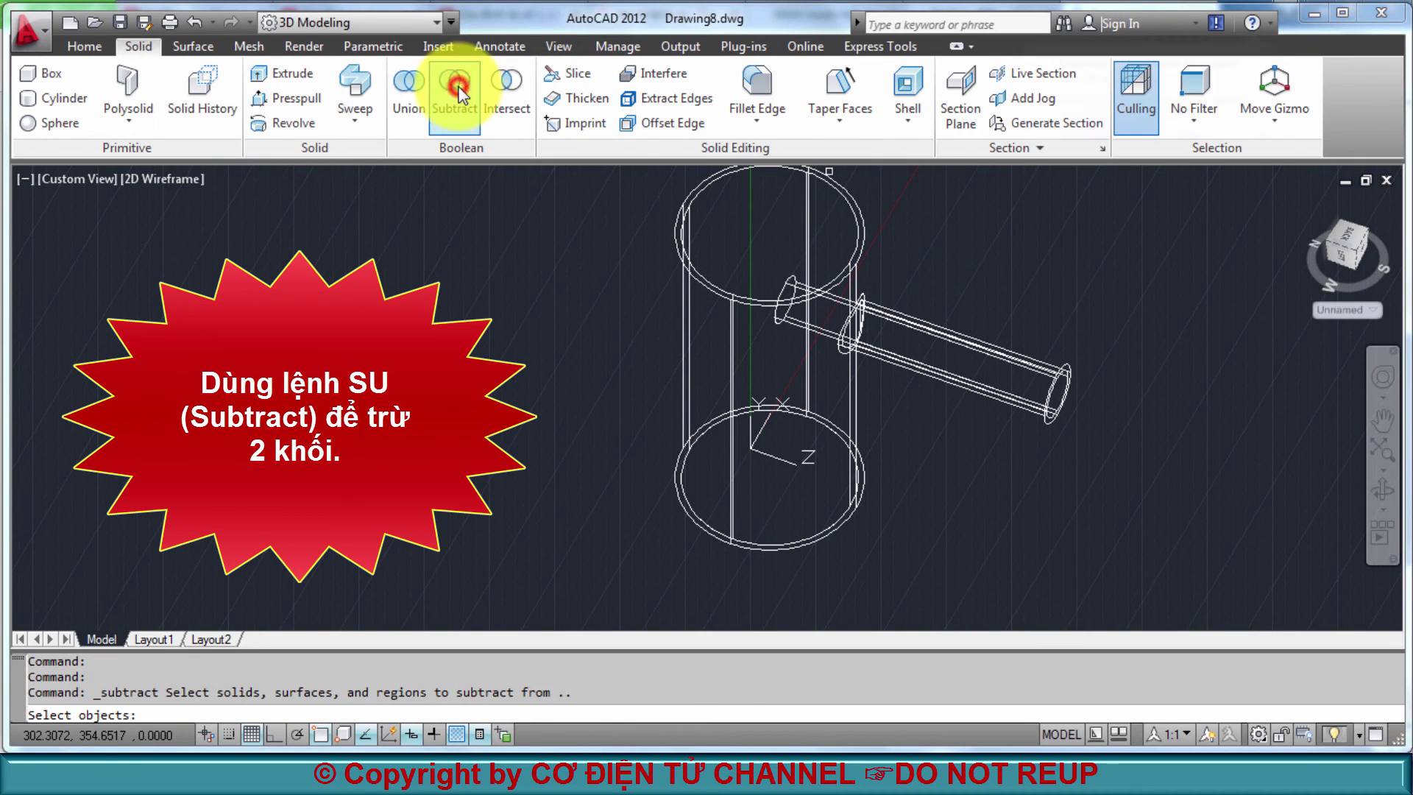
click(731, 384)
key(Return)
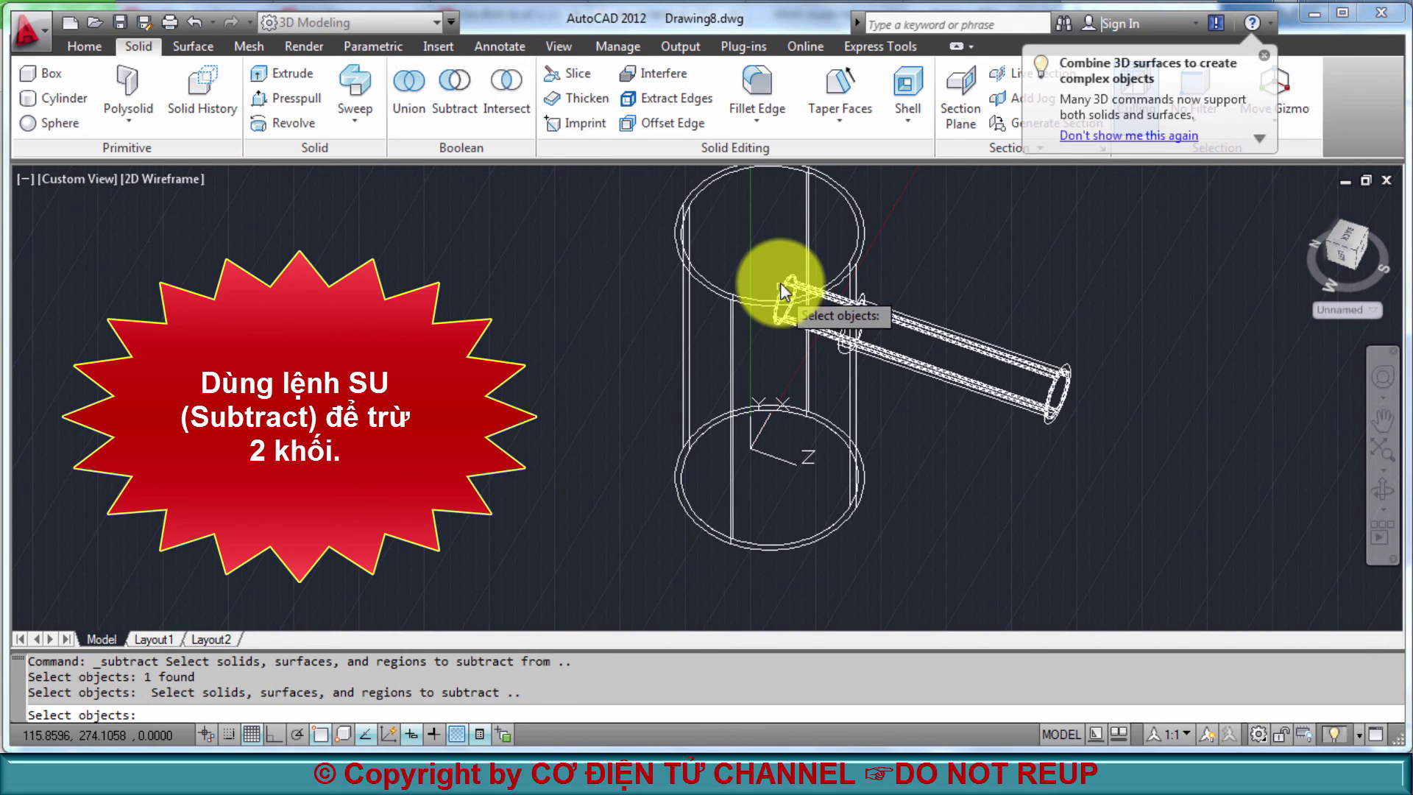
click(784, 289)
key(Return)
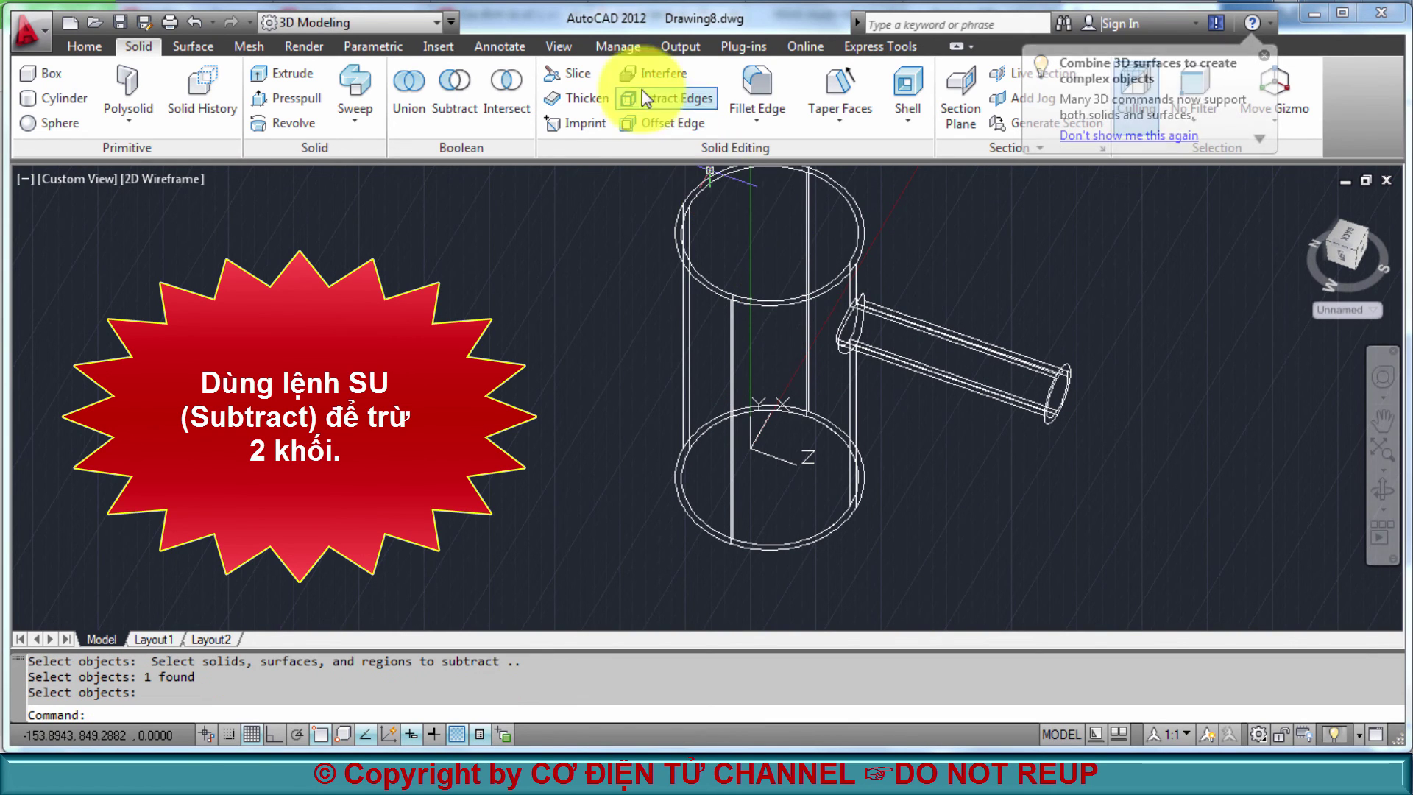
click(558, 47)
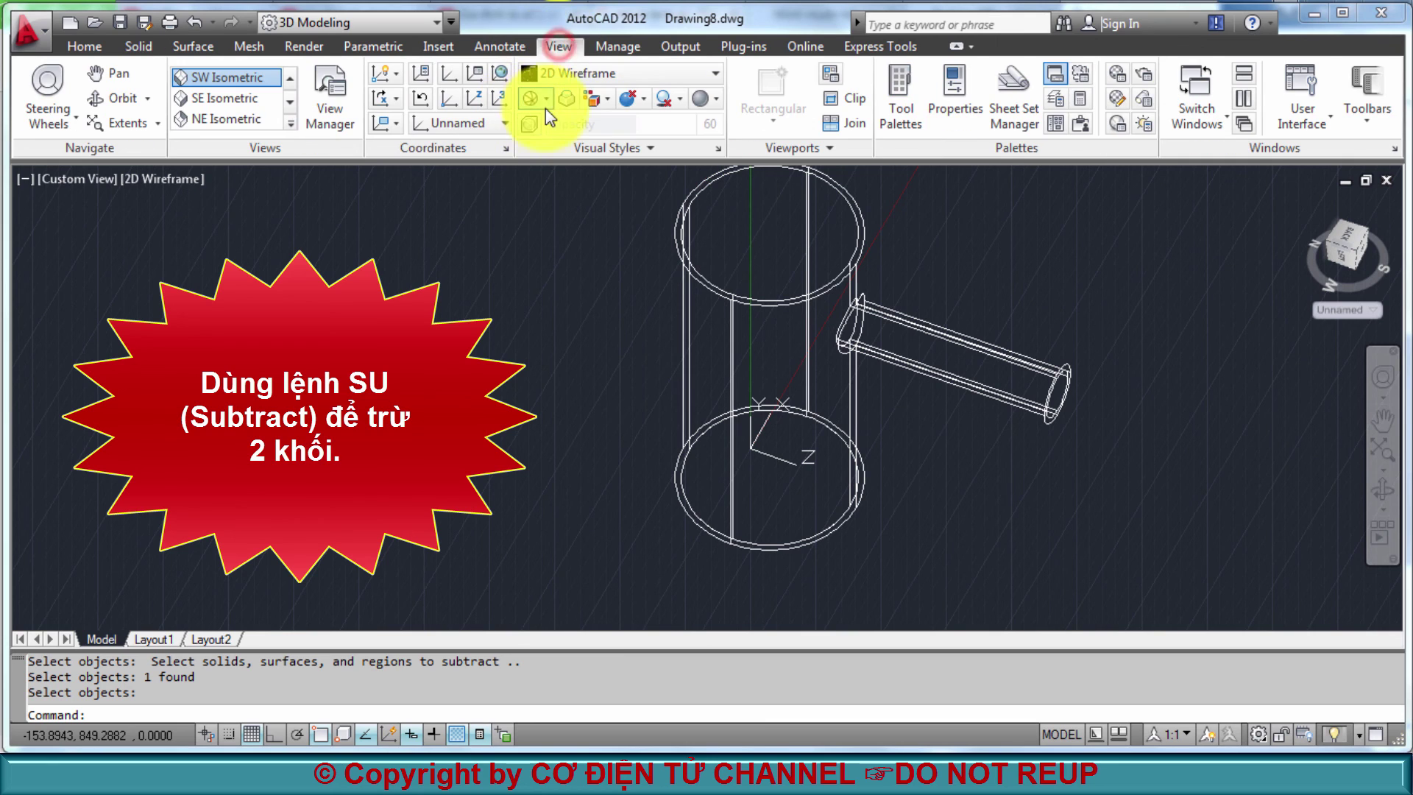
Shade the pipe assembly in the Conceptual visual style and orbit to see the branch opening inside
click(552, 73)
click(652, 138)
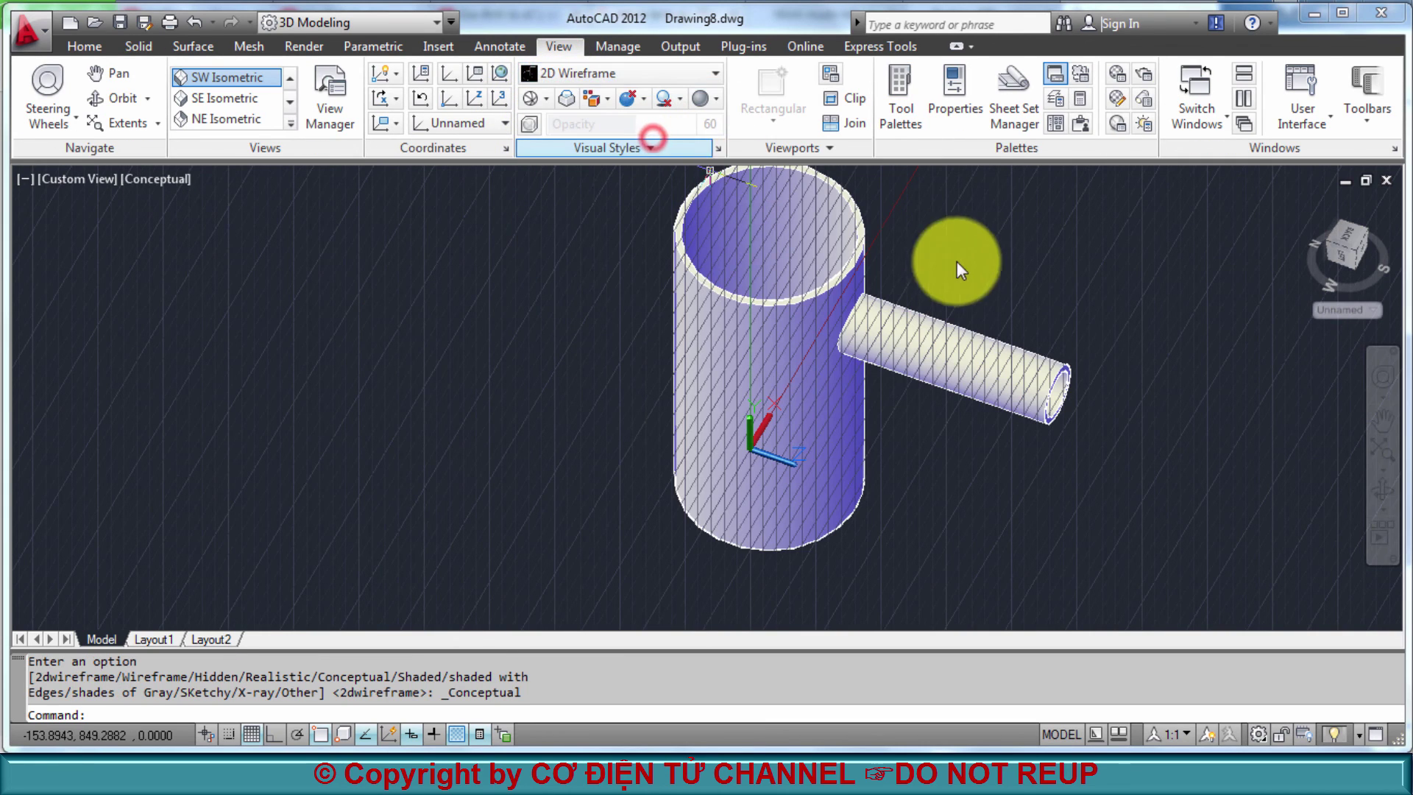
mouse_move(986, 268)
shift+middle_down()
mouse_move(995, 303)
mouse_move(1138, 272)
shift+middle_up()
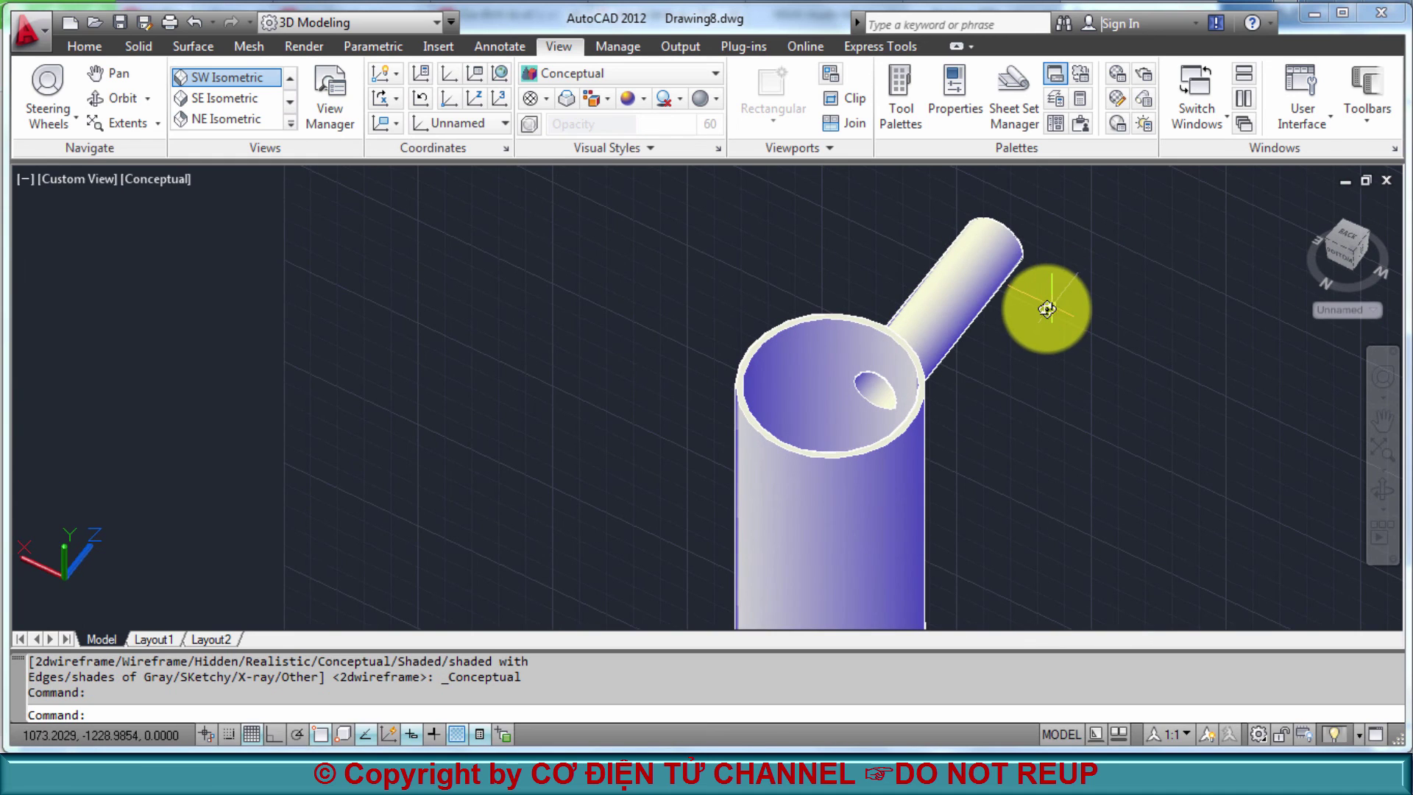